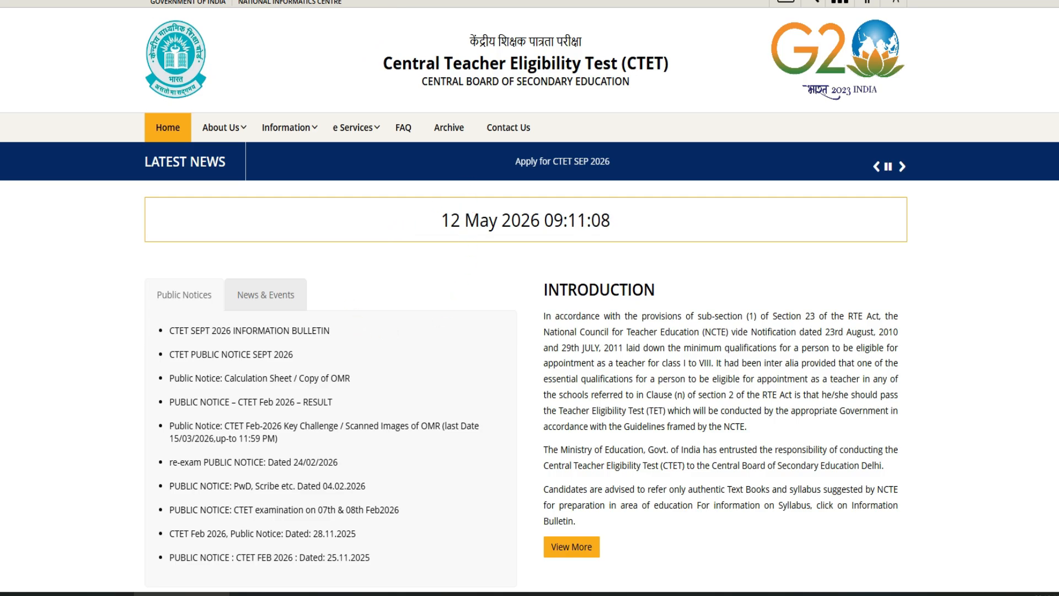
Open the CTET SEPT 2026 notice from the homepage's public notices list.
click(249, 330)
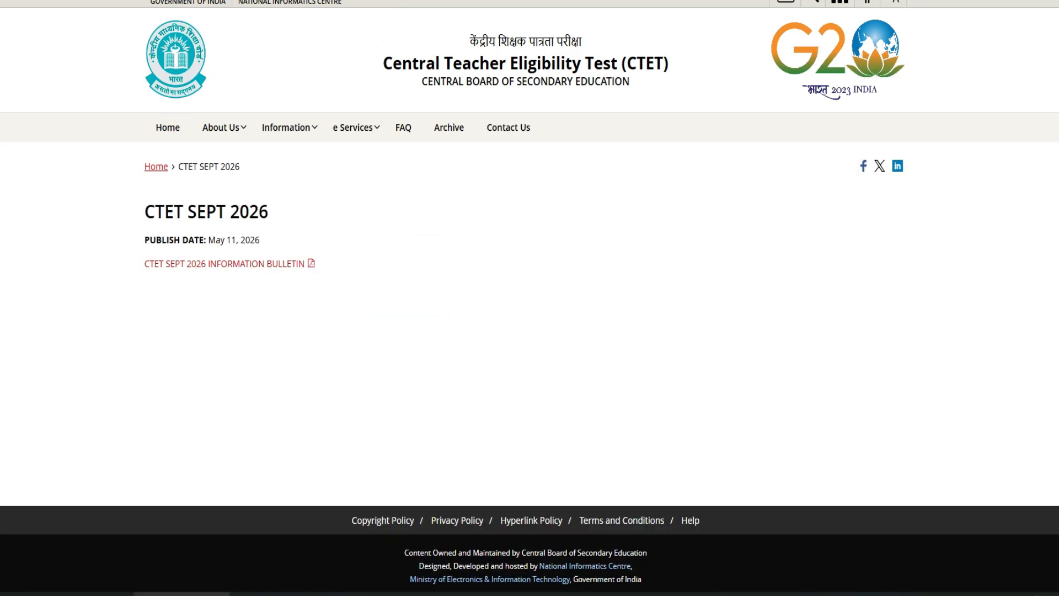
key(alt+Left)
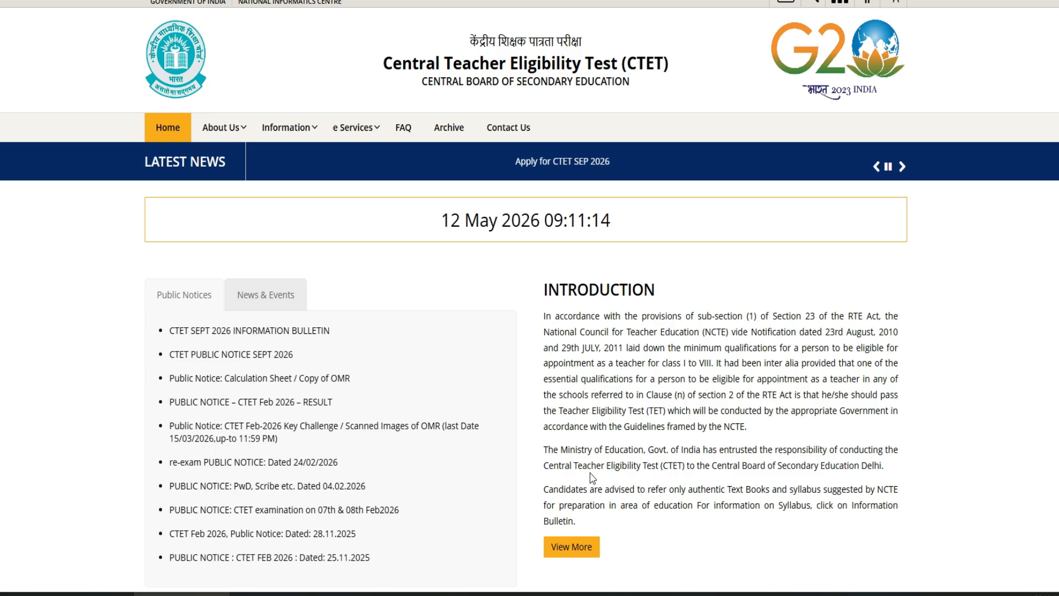
scroll(593, 477, down, 5)
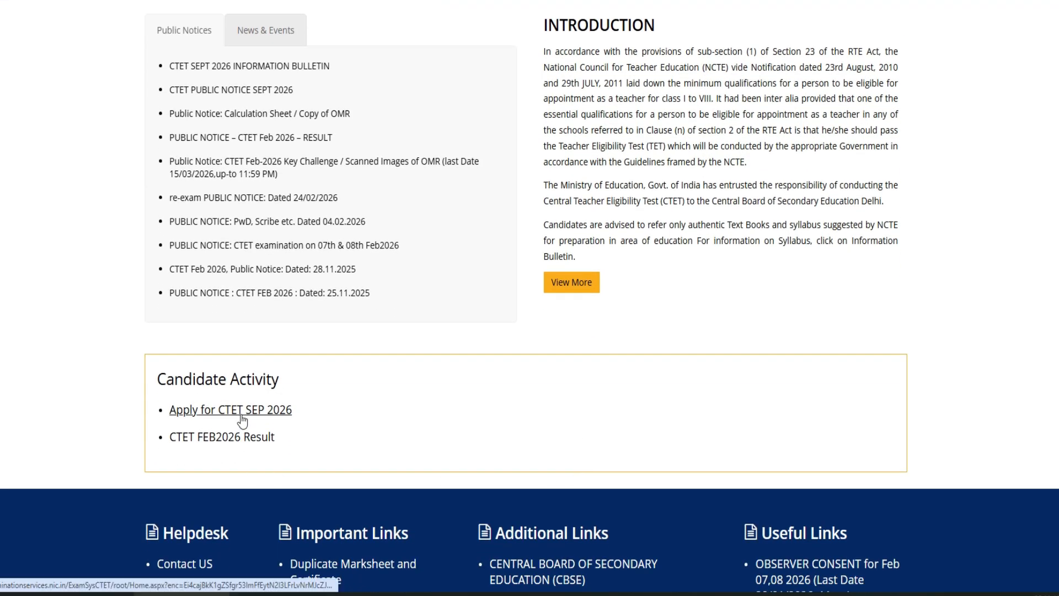
scroll(465, 425, up, 4)
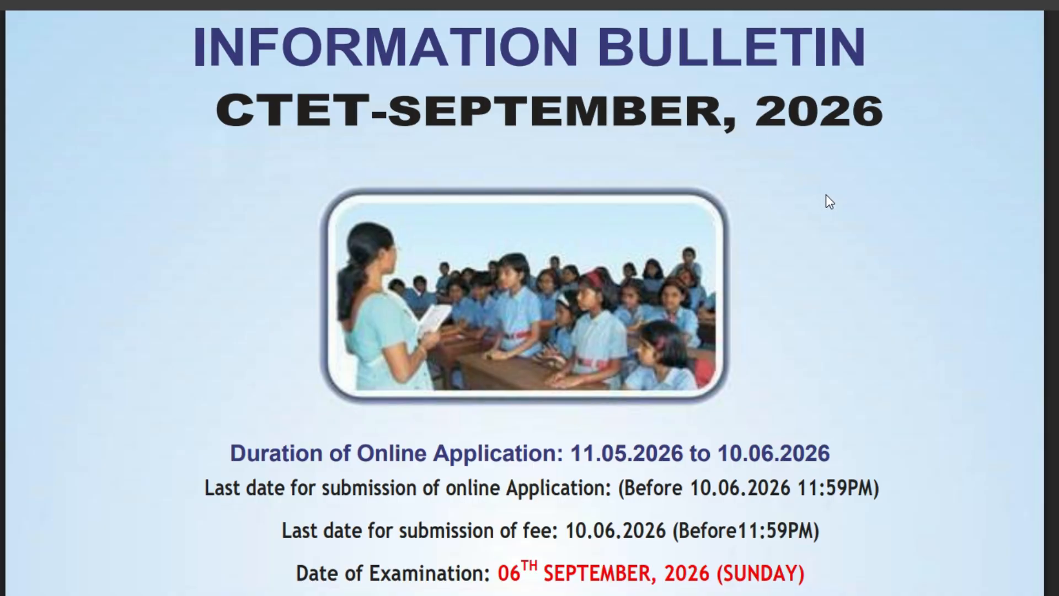
scroll(816, 245, down, 3)
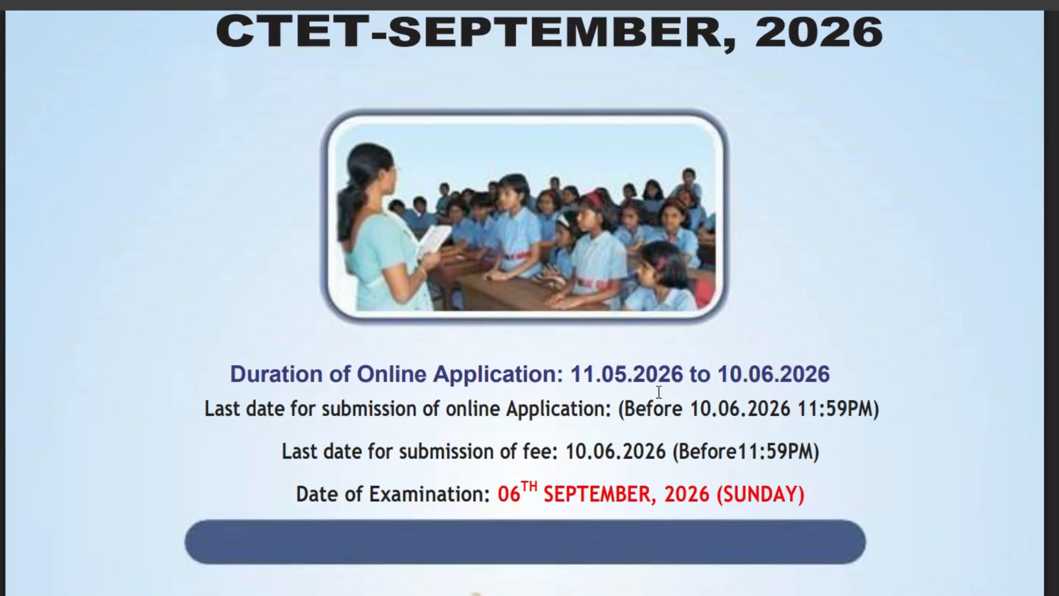
drag(564, 381, 840, 384)
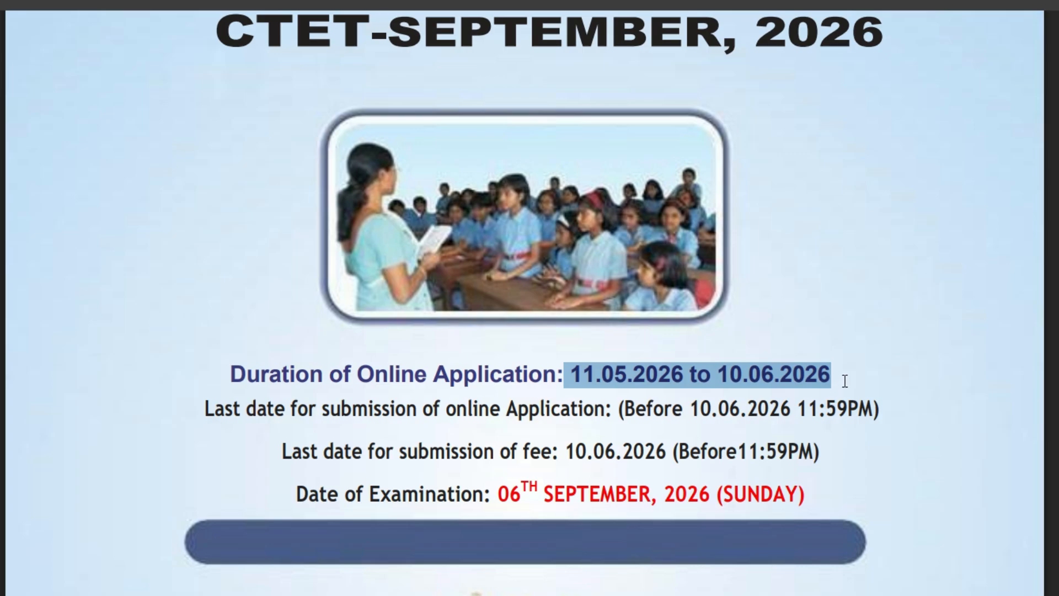
scroll(844, 380, down, 3)
scroll(844, 381, down, 3)
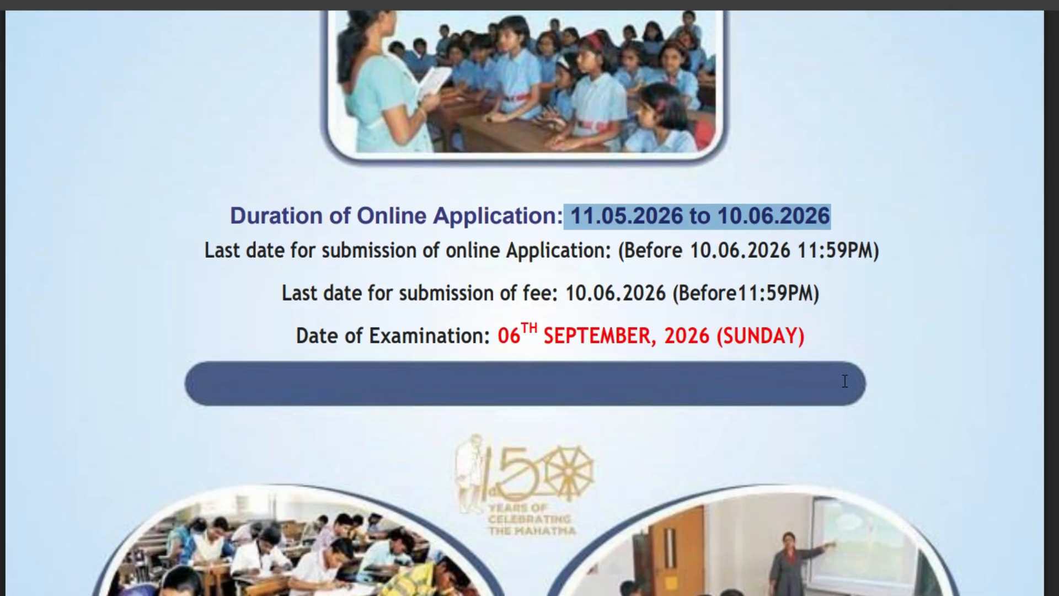
scroll(839, 369, down, 12)
scroll(838, 369, down, 20)
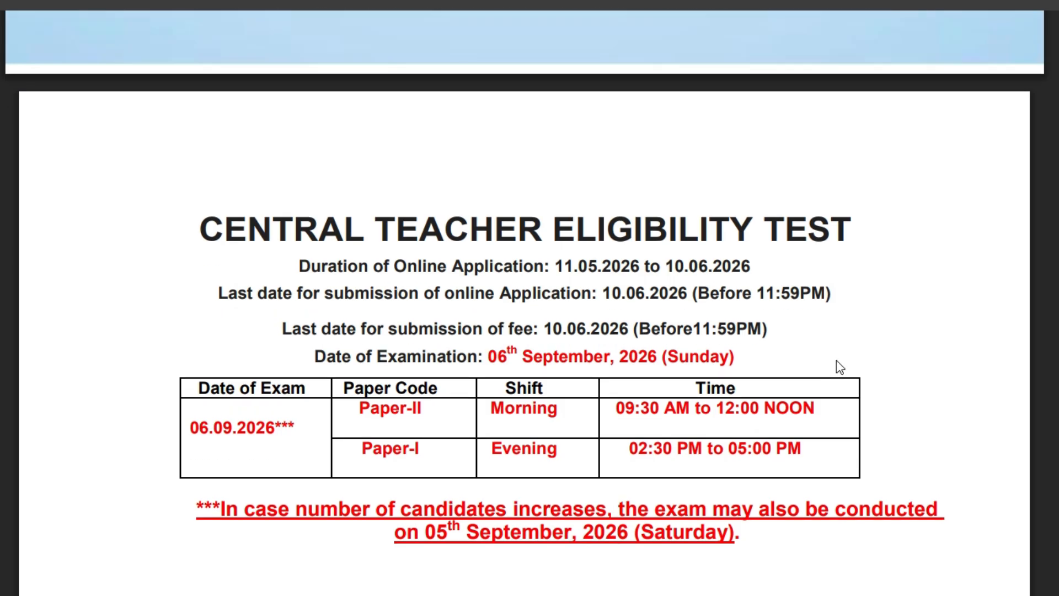
scroll(836, 360, down, 3)
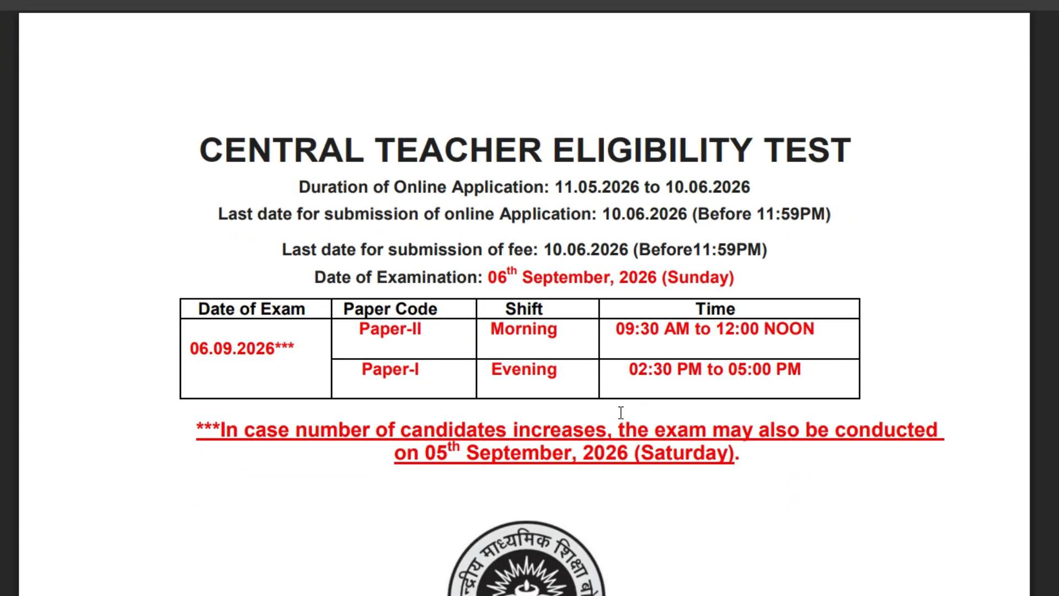
scroll(729, 384, down, 20)
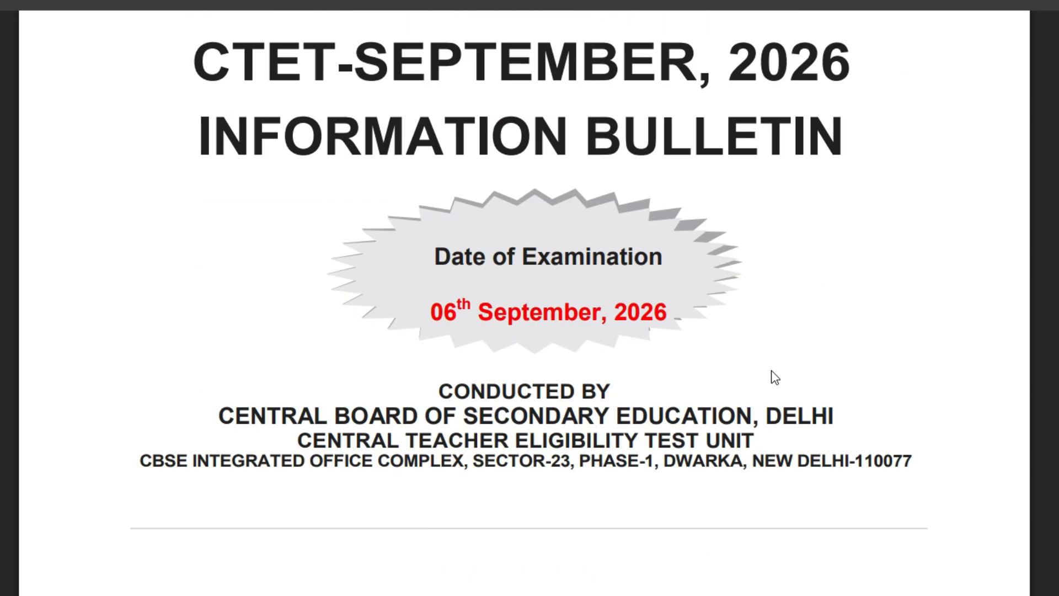
scroll(881, 347, down, 15)
scroll(878, 341, down, 20)
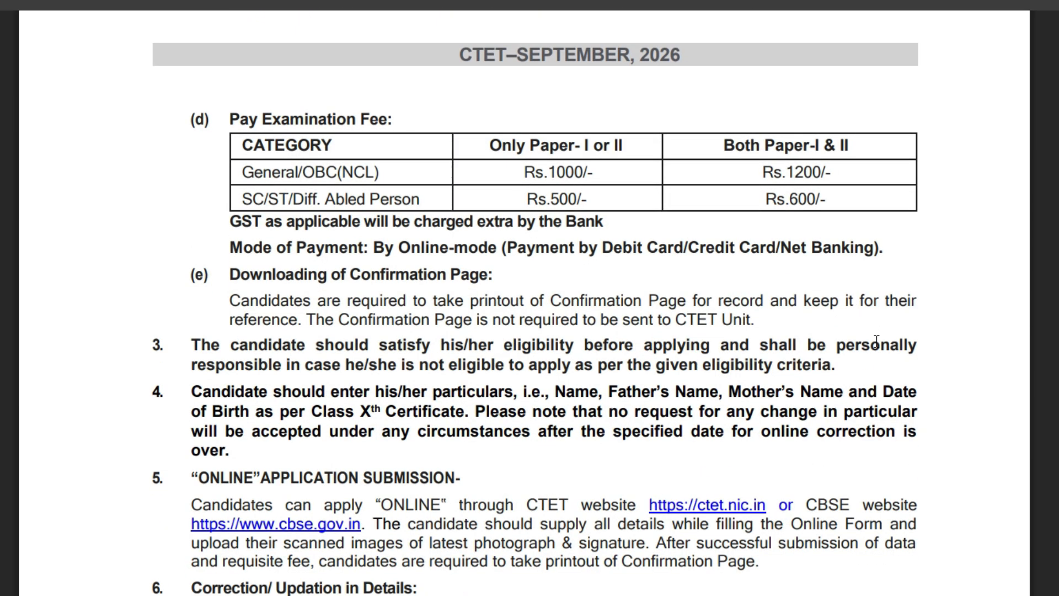
scroll(875, 341, down, 20)
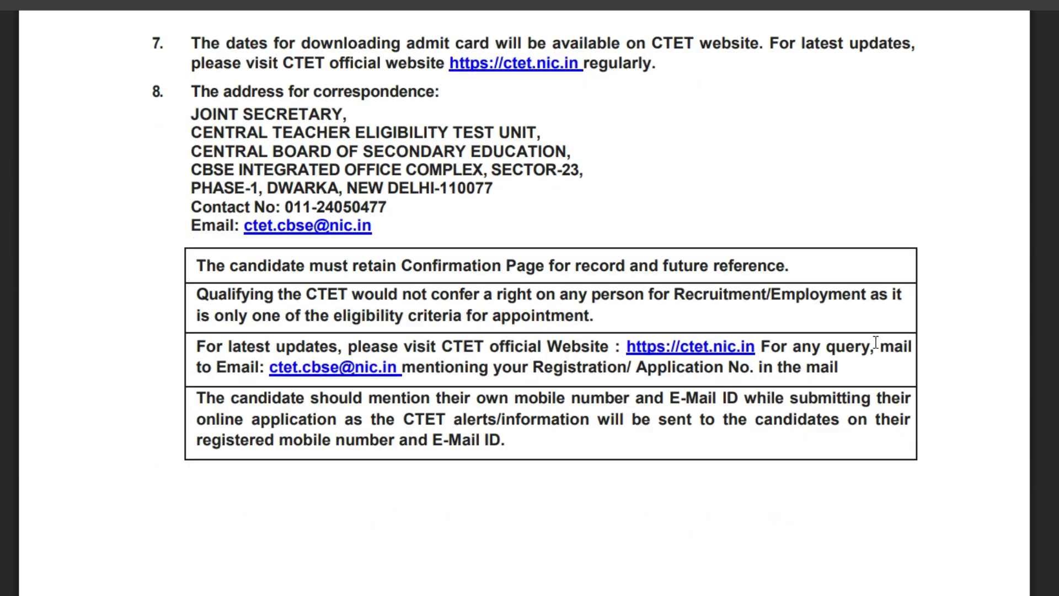
scroll(875, 341, up, 3)
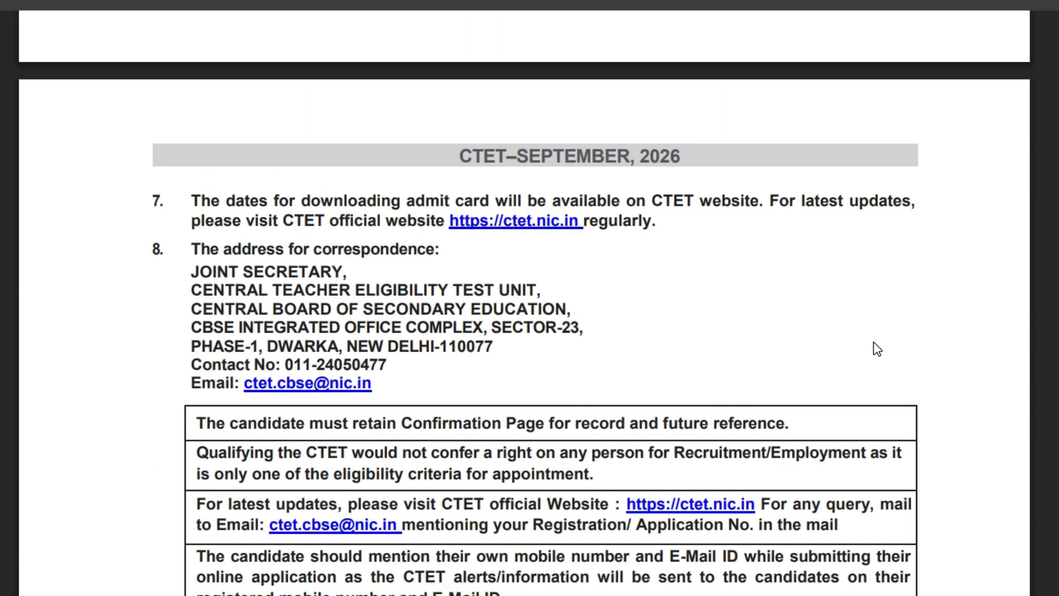
scroll(877, 348, down, 20)
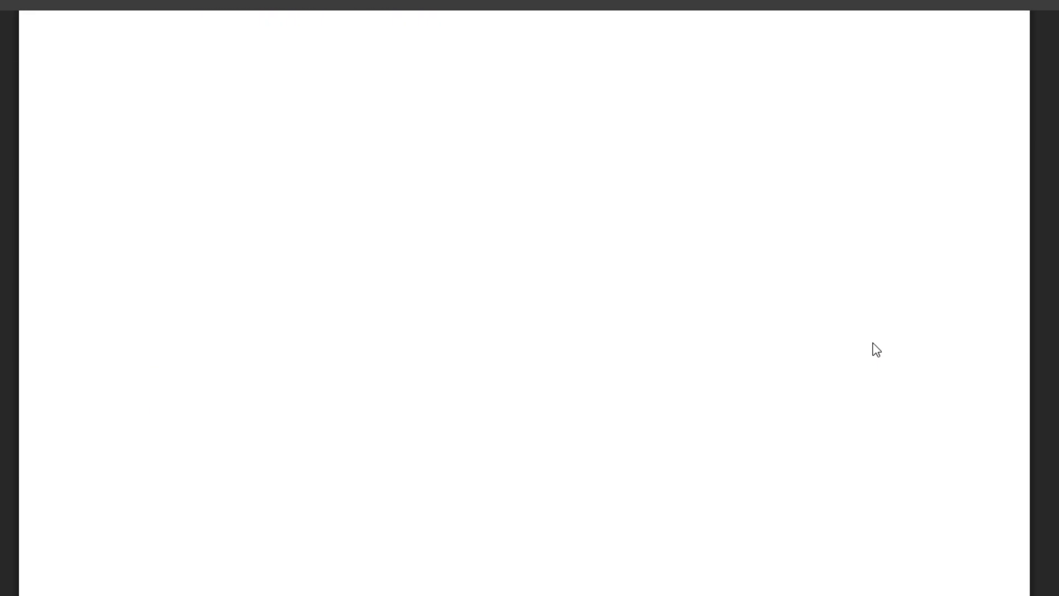
scroll(925, 369, down, 20)
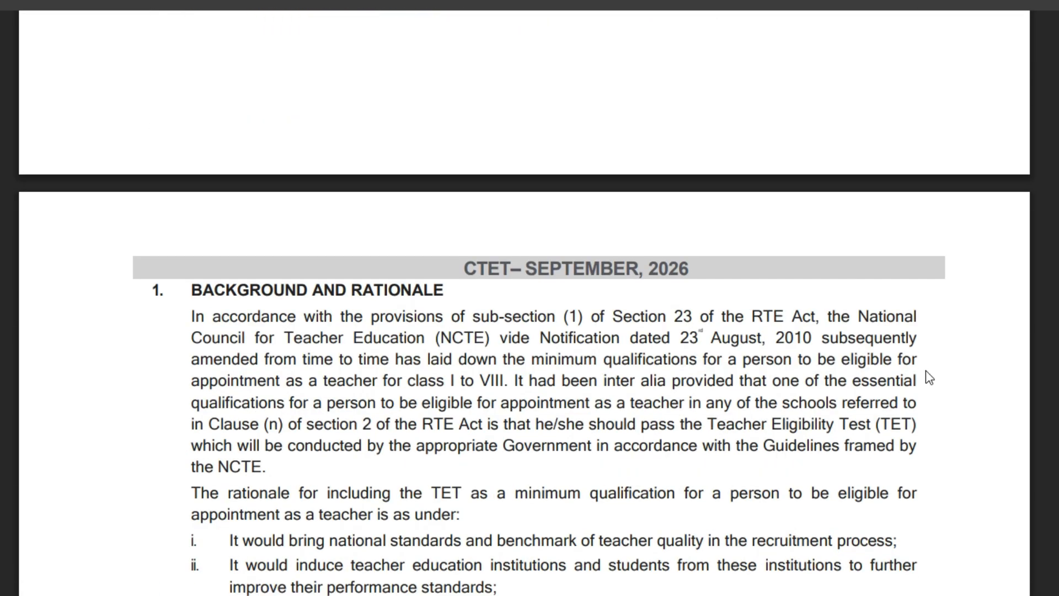
scroll(918, 376, down, 2)
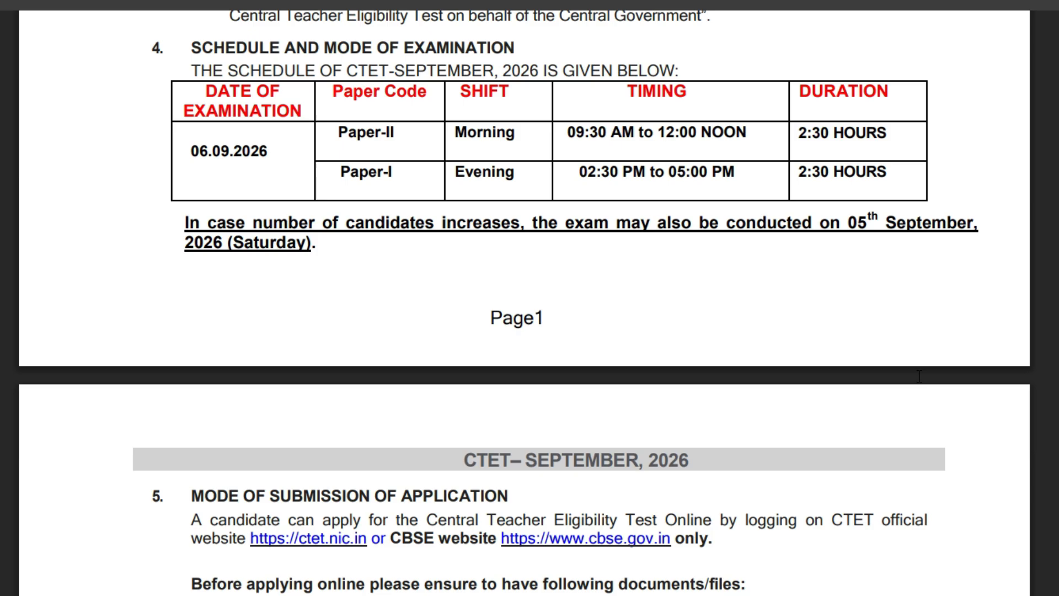
scroll(919, 376, down, 8)
scroll(918, 376, down, 20)
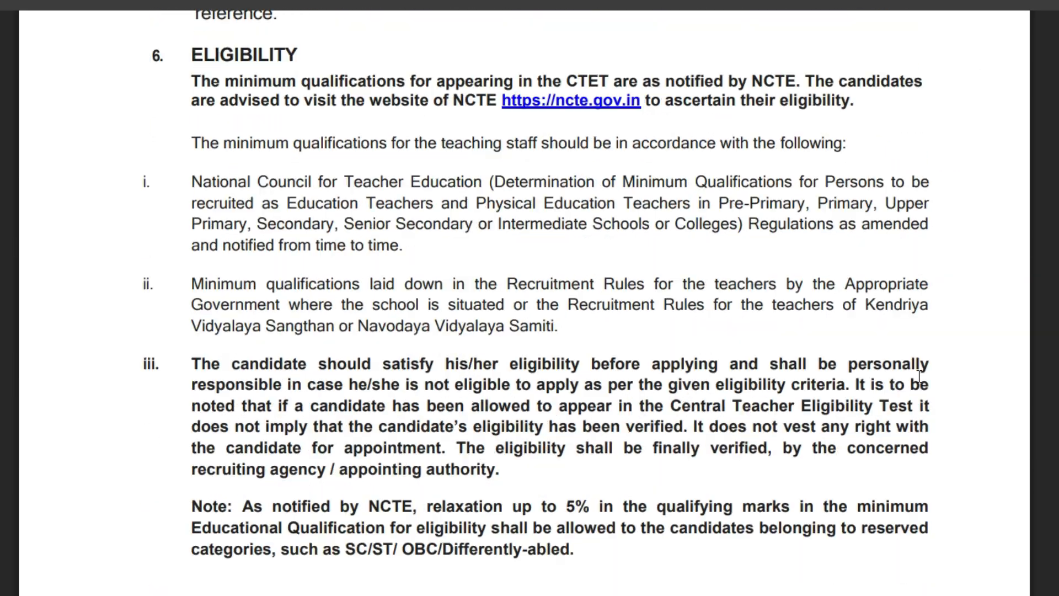
scroll(920, 382, down, 2)
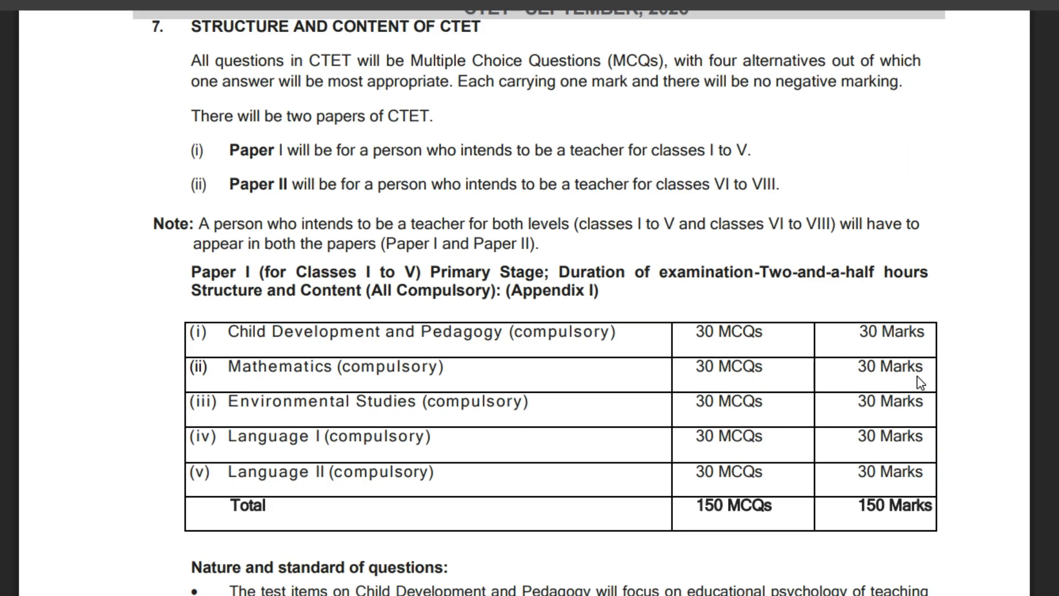
scroll(918, 377, down, 8)
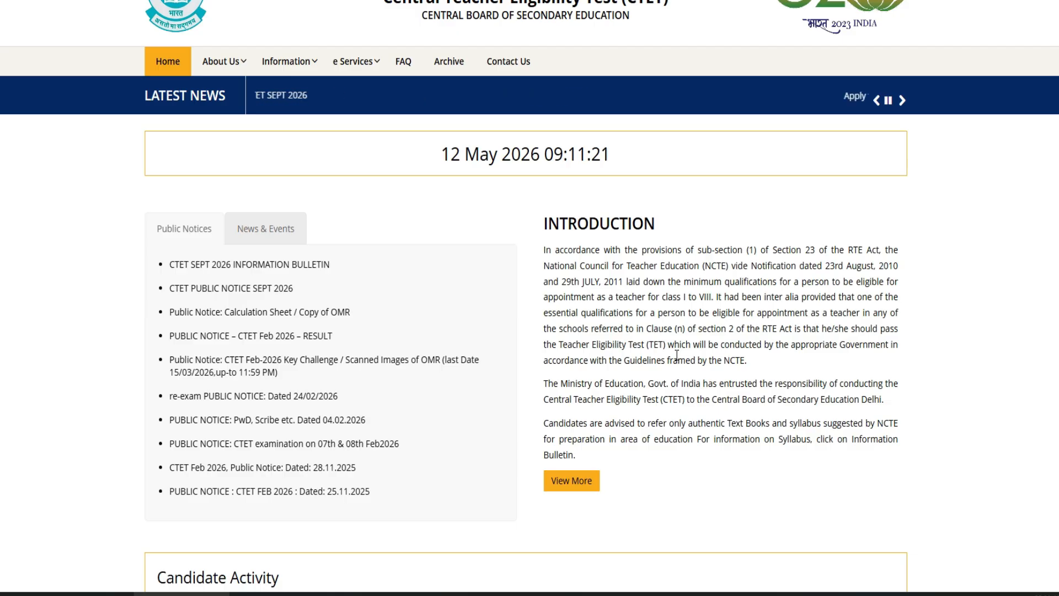
Choose 'Apply for CTET SEP 2026' under Candidate Activity and accept the external-site redirect.
scroll(677, 356, down, 1)
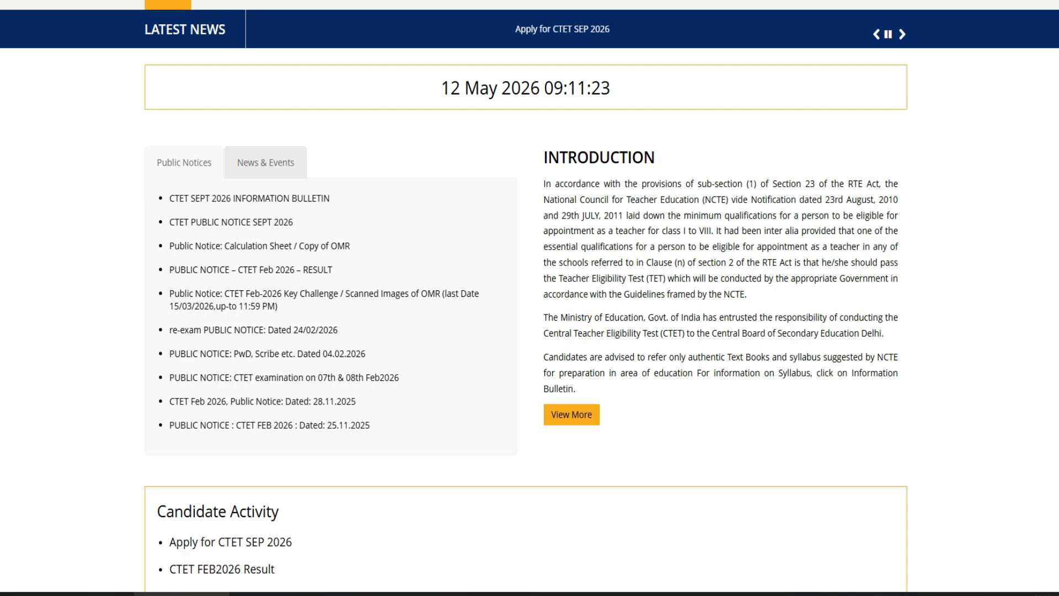
scroll(530, 298, up, 2)
scroll(529, 297, down, 6)
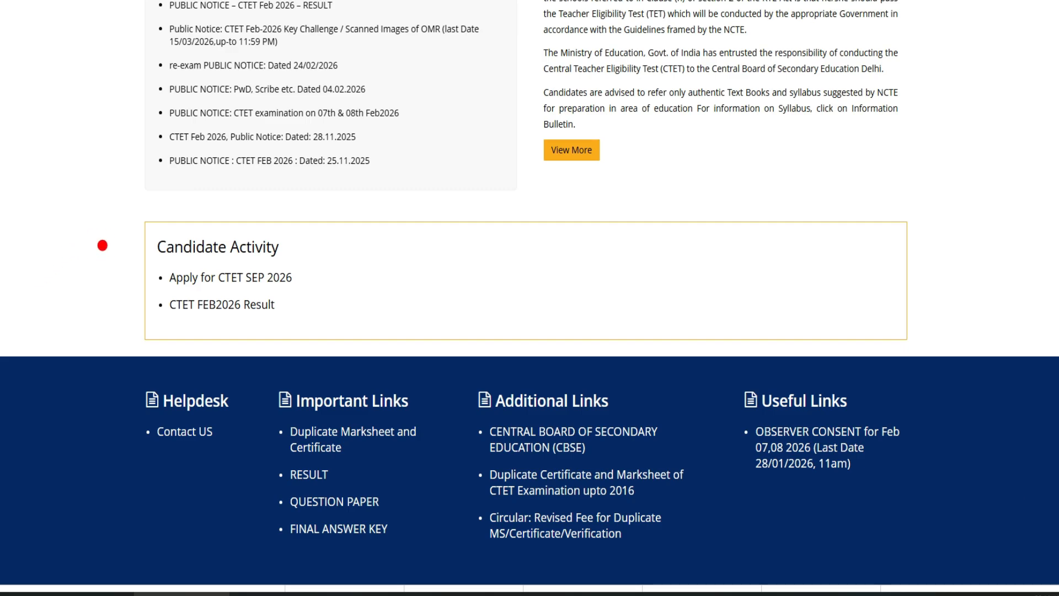
drag(99, 242, 183, 223)
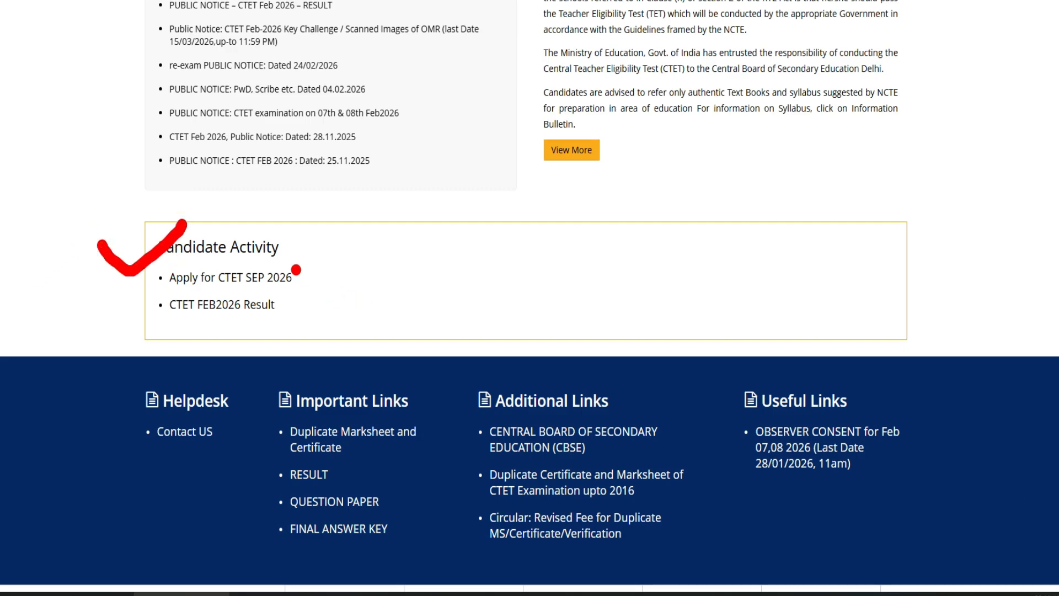
drag(296, 267, 326, 249)
key(Escape)
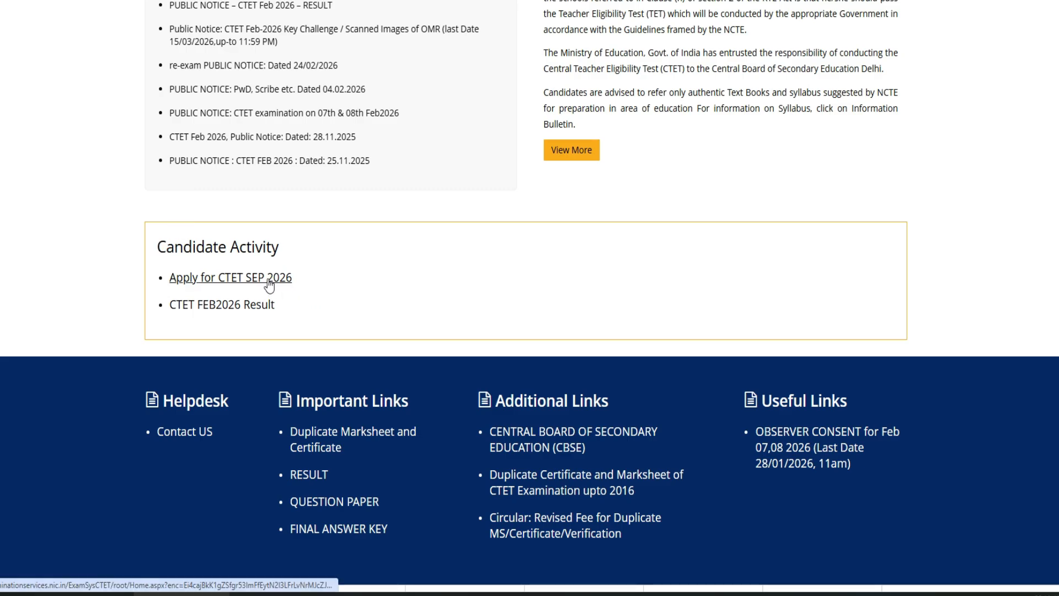
click(268, 280)
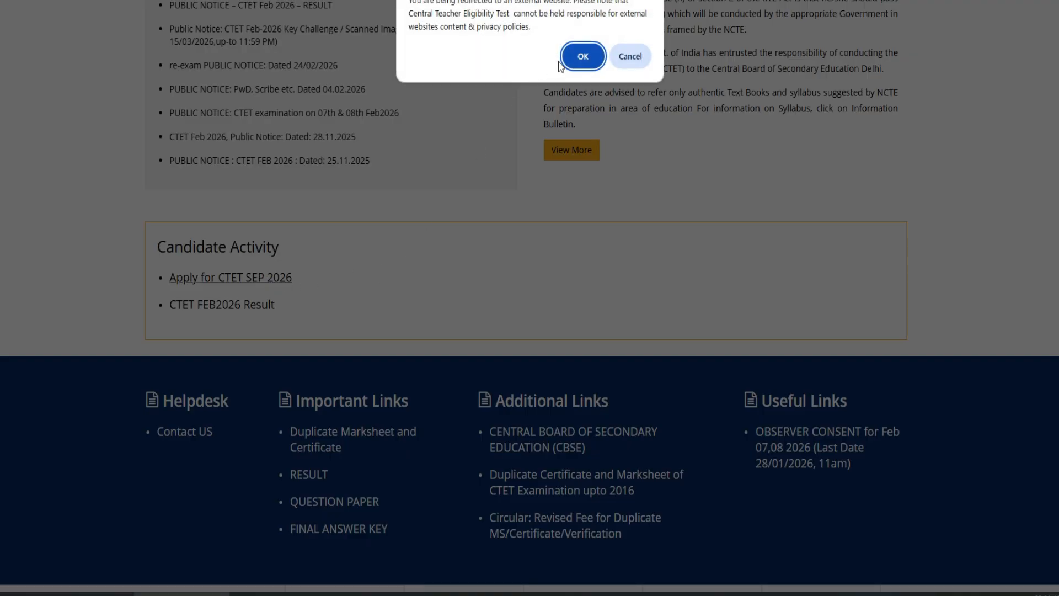
drag(422, 8, 521, 3)
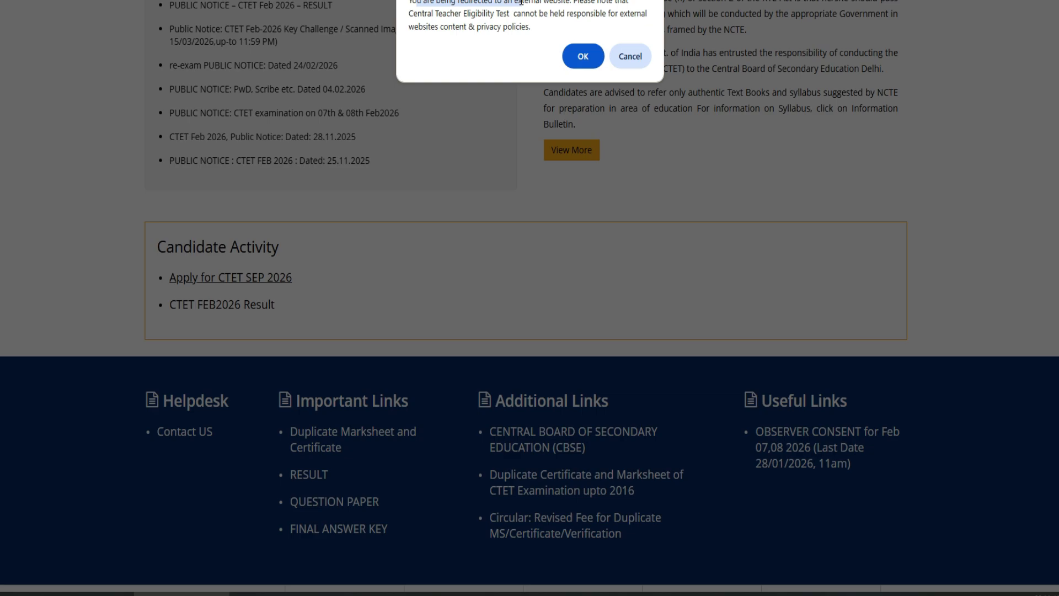
click(583, 57)
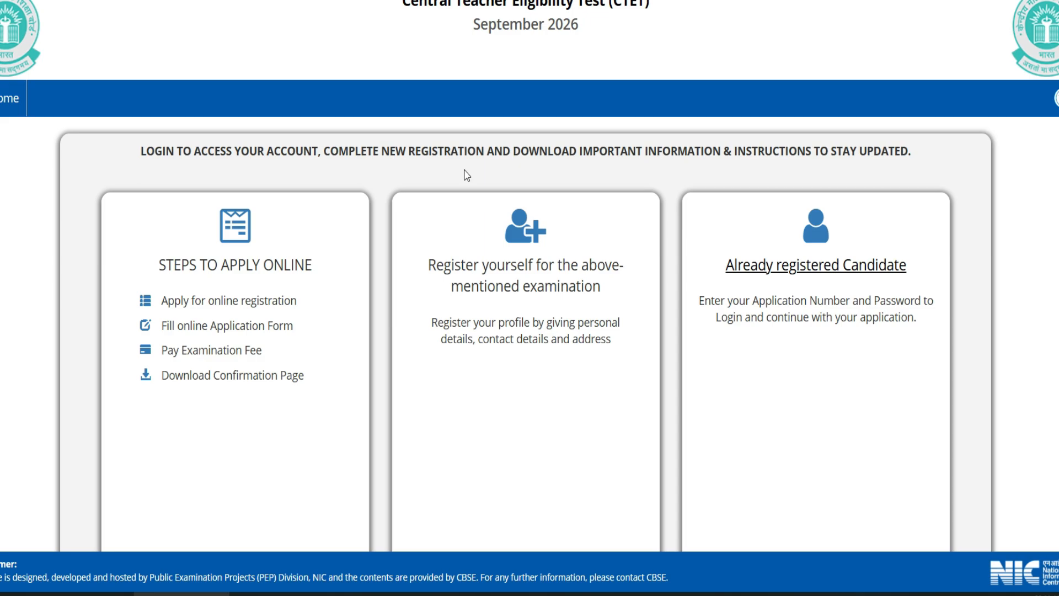
Begin a new candidate registration on the CTET September 2026 portal.
scroll(451, 182, down, 3)
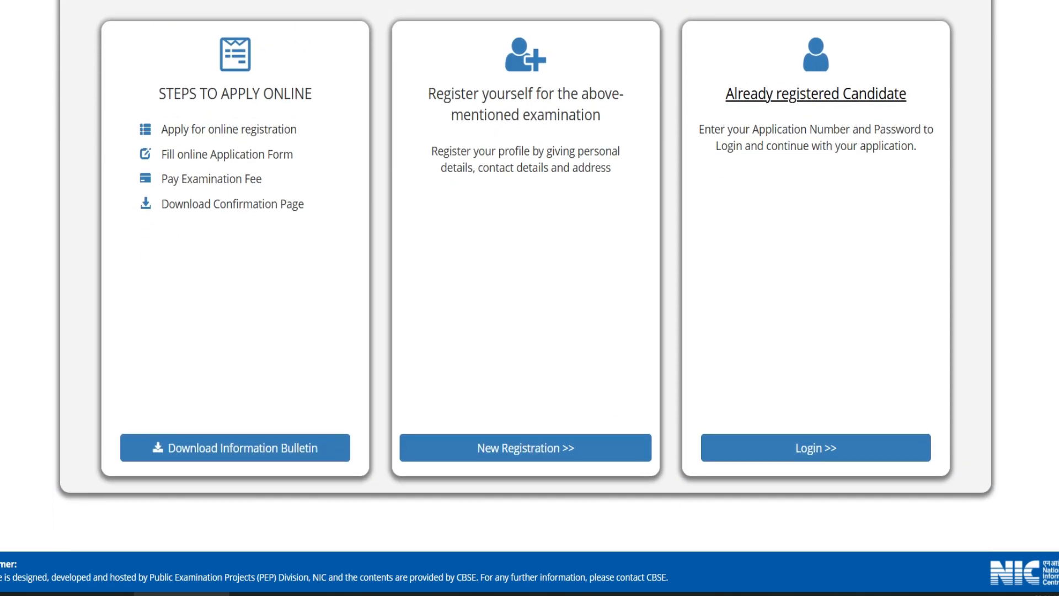
mouse_move(469, 400)
mouse_down()
mouse_move(475, 505)
mouse_move(620, 388)
mouse_move(468, 393)
mouse_up()
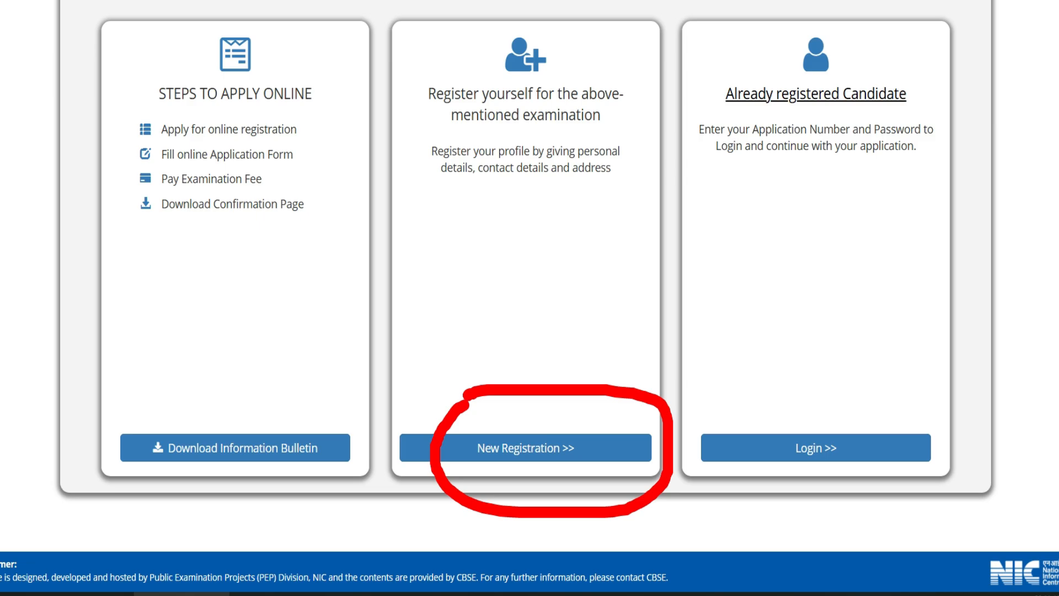
key(Escape)
click(491, 449)
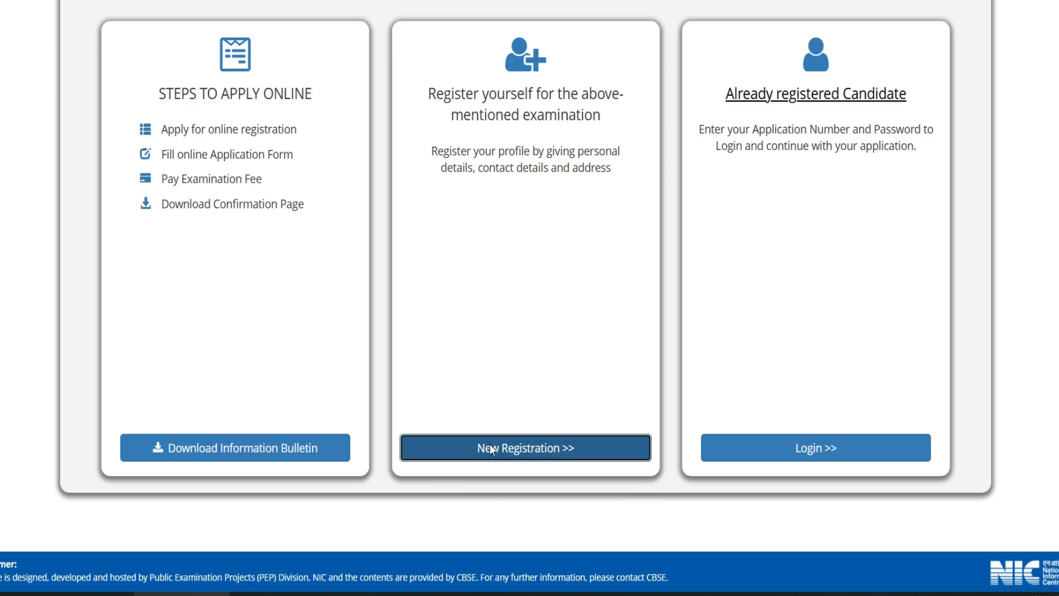
Review the fee table: SC/ST/Differently Abled pay Rs. 500 for one paper, Rs. 600 for both.
scroll(590, 361, down, 3)
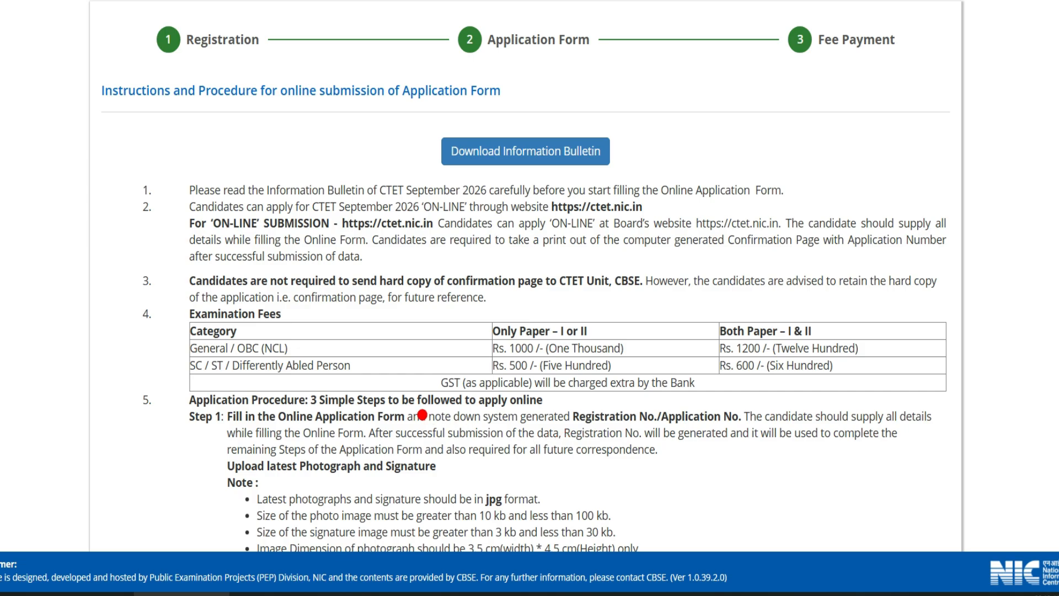
drag(249, 331, 286, 302)
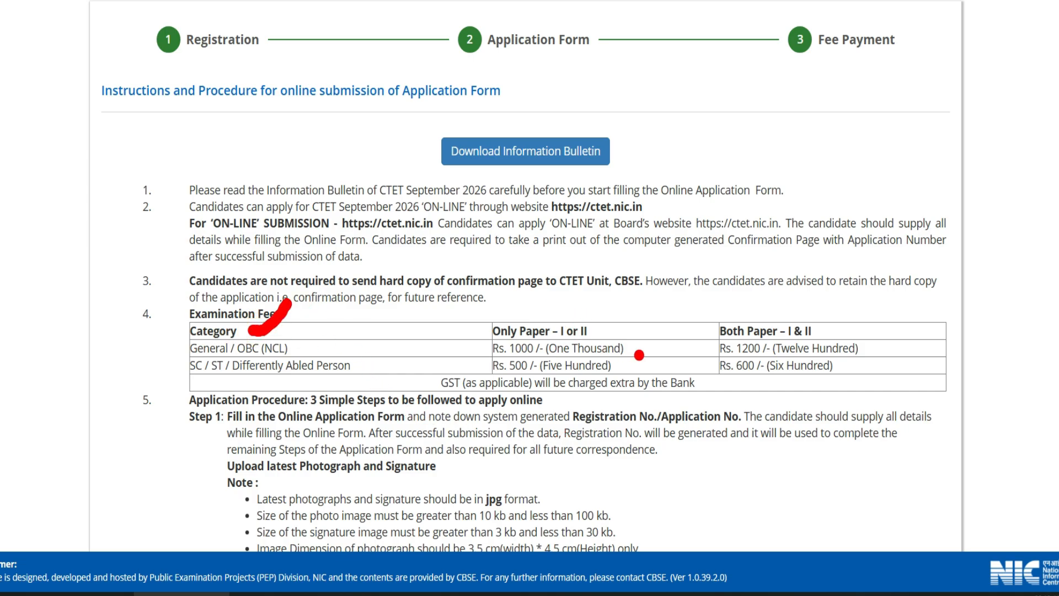
drag(529, 321, 566, 291)
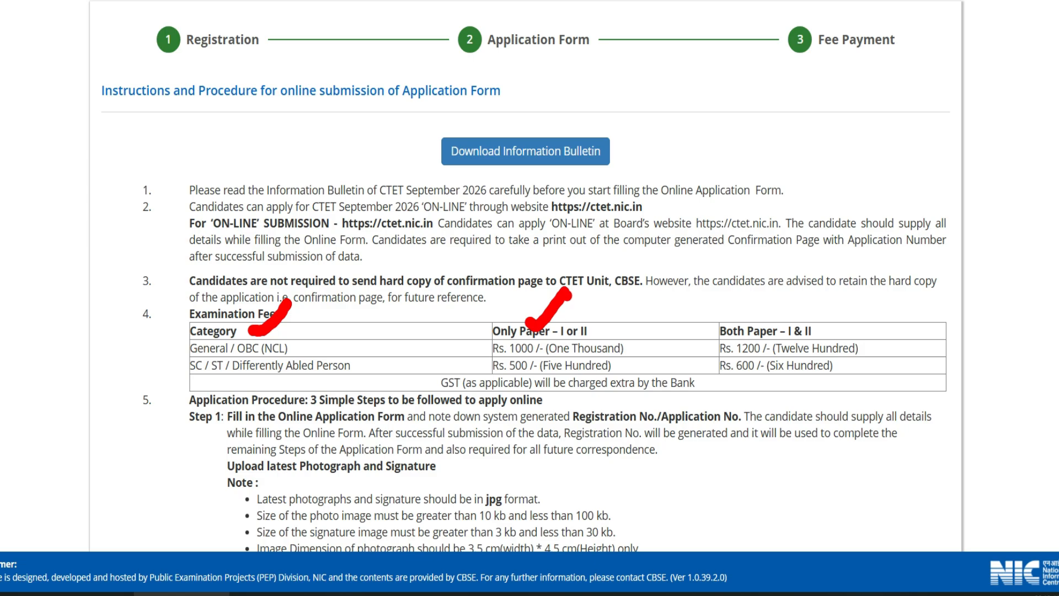
drag(760, 318, 795, 292)
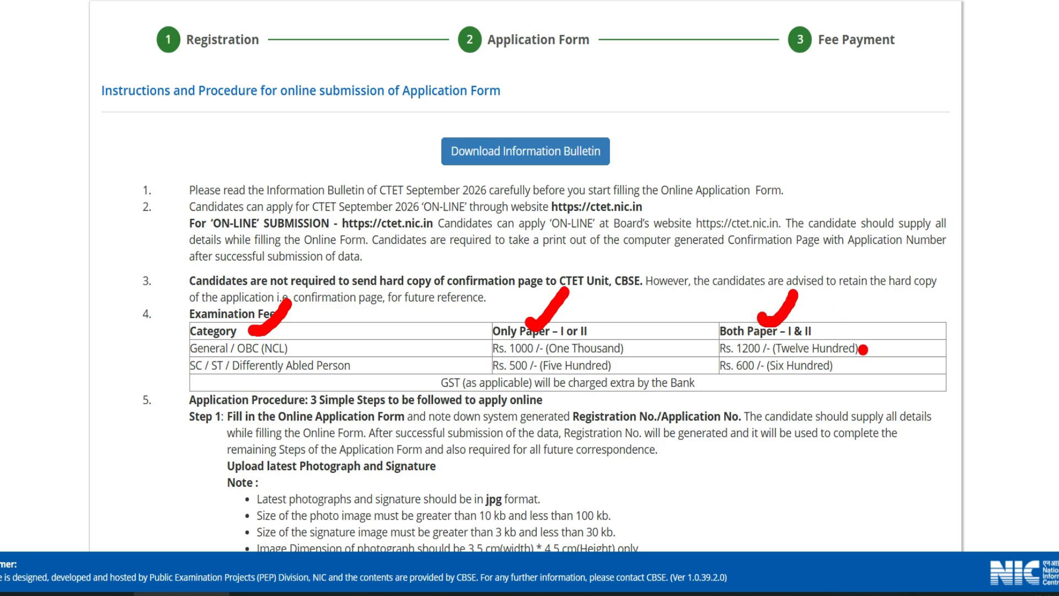
mouse_move(160, 365)
mouse_down()
mouse_move(175, 378)
mouse_move(192, 363)
mouse_up()
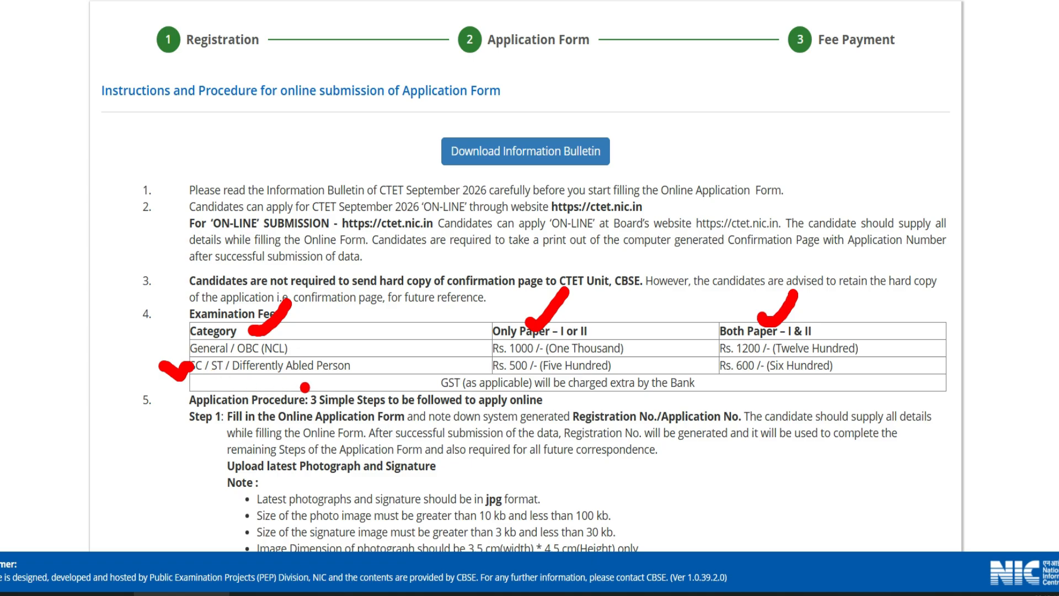
mouse_move(470, 364)
mouse_down()
mouse_move(480, 370)
mouse_move(493, 350)
mouse_up()
drag(696, 362, 717, 352)
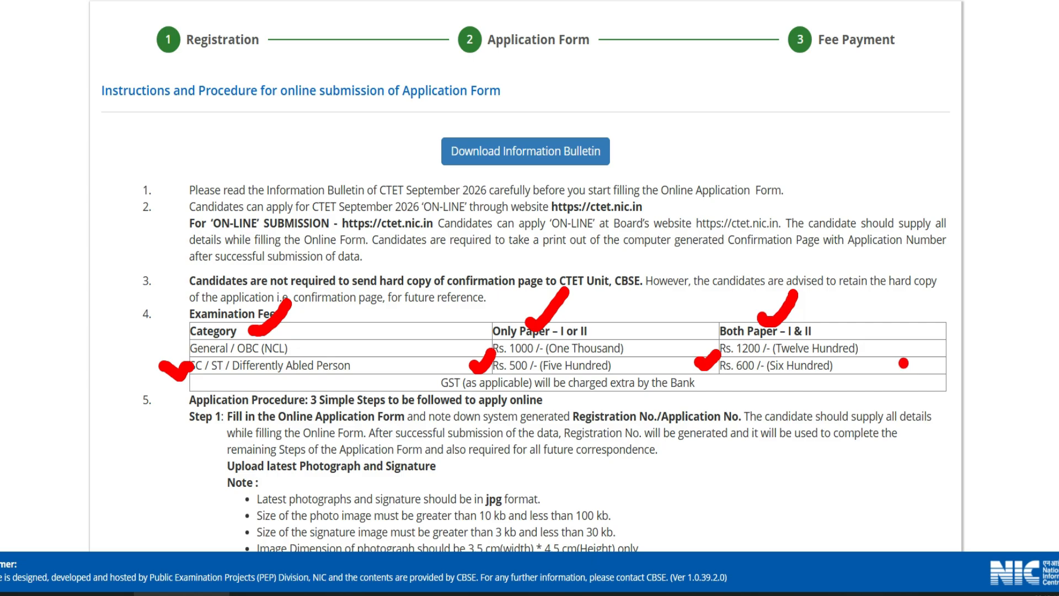
Accept the consent declaration and proceed to the Personal Details application form.
scroll(823, 400, down, 20)
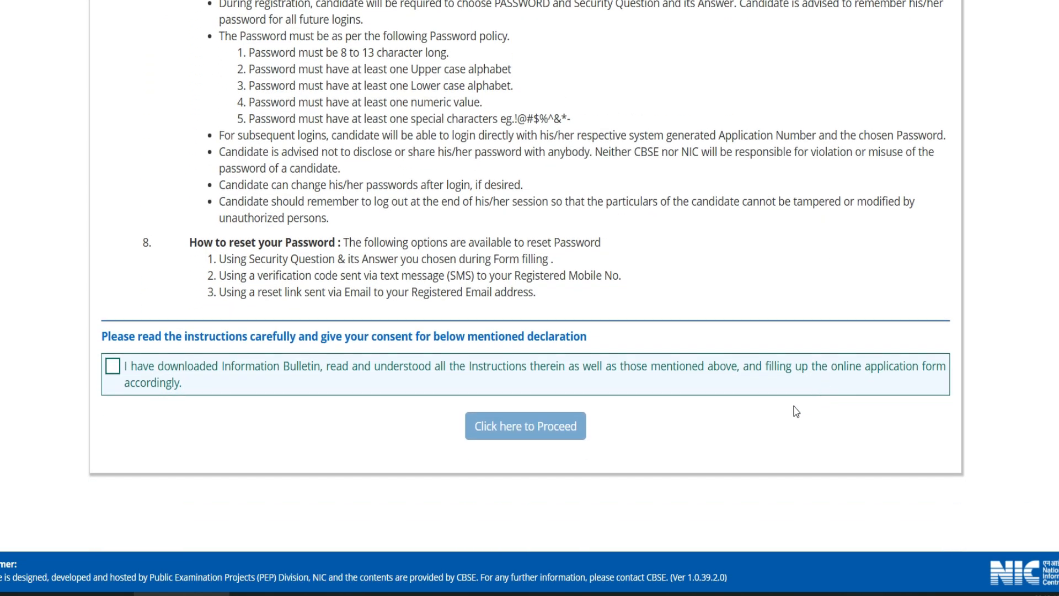
drag(105, 363, 128, 350)
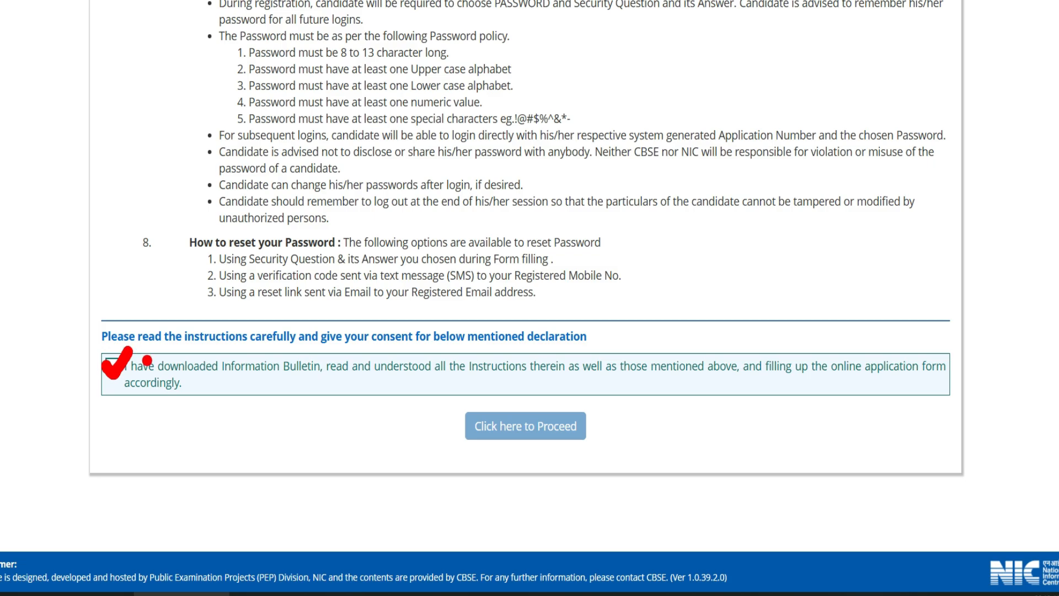
mouse_move(423, 435)
mouse_down()
mouse_move(426, 413)
mouse_move(659, 386)
mouse_move(430, 405)
mouse_up()
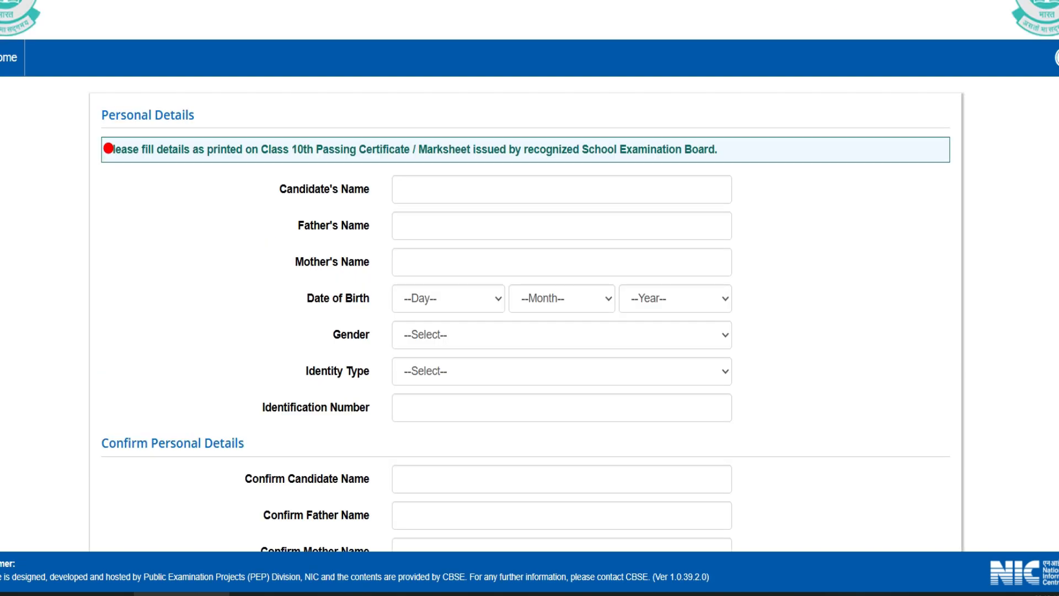
drag(72, 102, 131, 65)
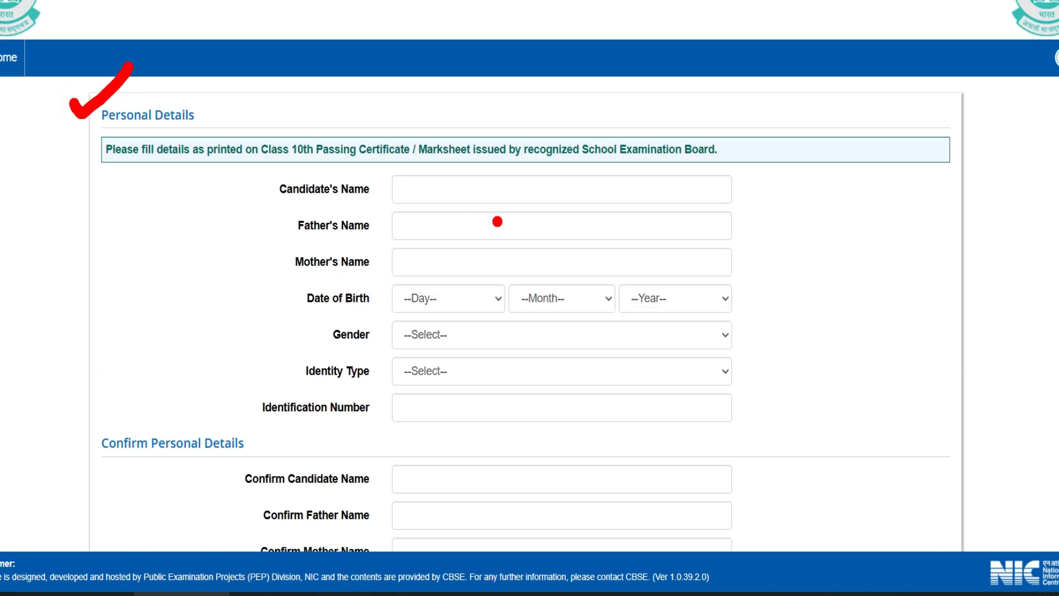
Set Gender to Female on the Personal Details form.
drag(432, 177, 469, 153)
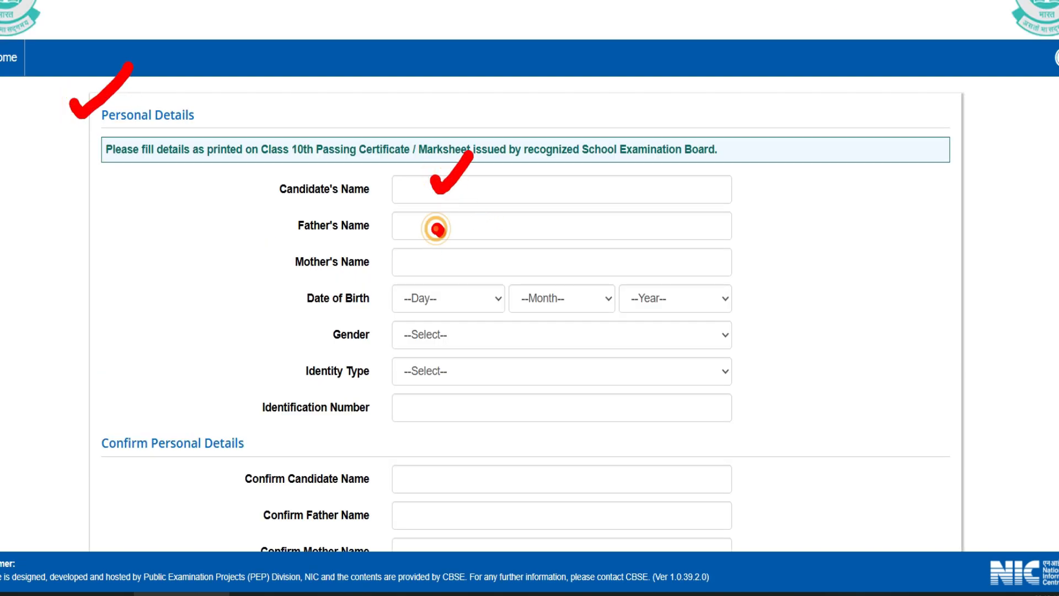
drag(437, 228, 472, 197)
drag(454, 256, 496, 208)
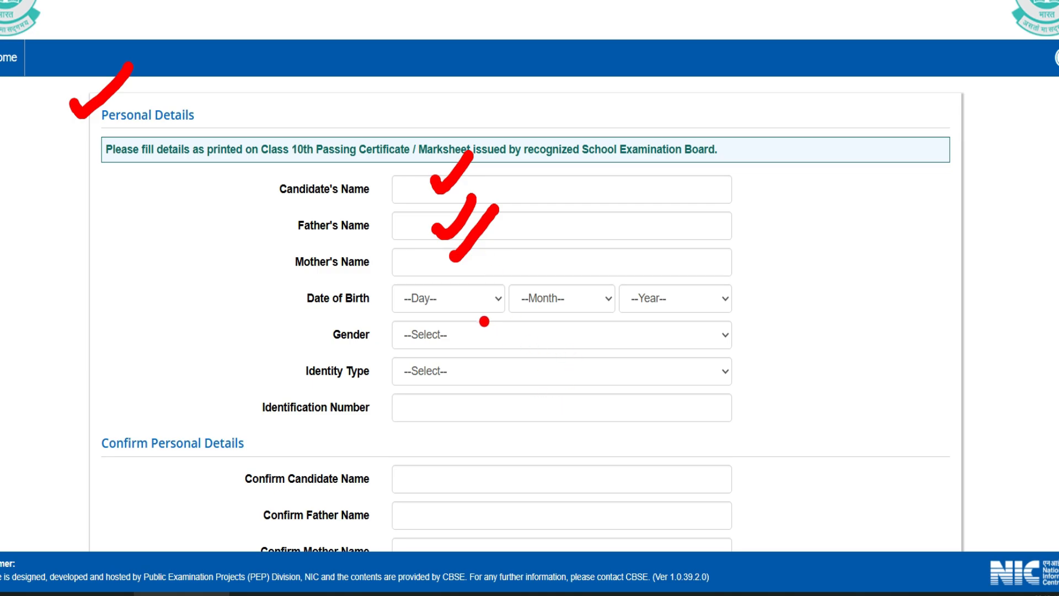
click(471, 300)
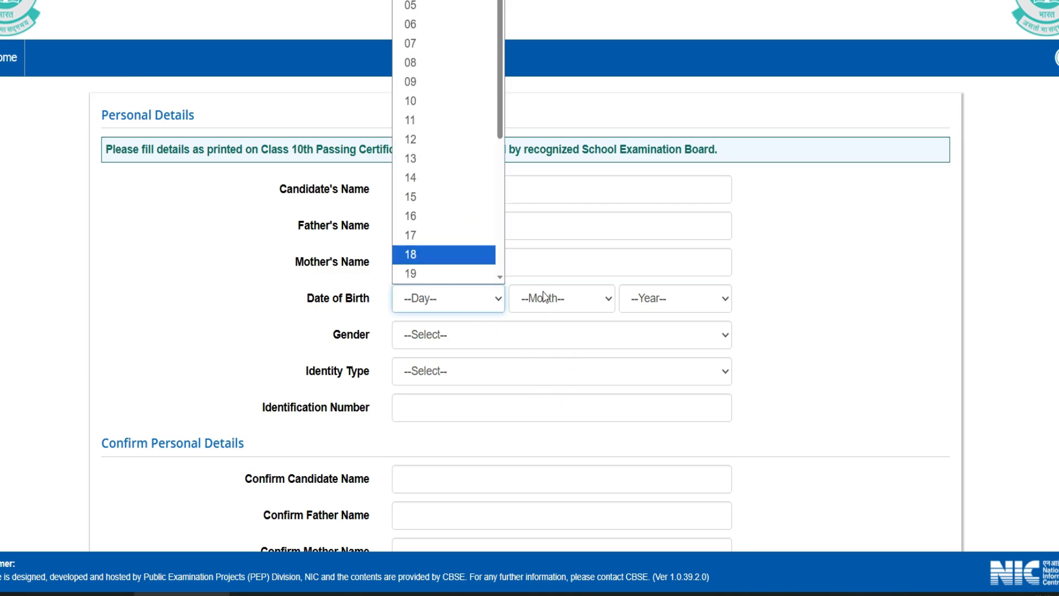
click(460, 338)
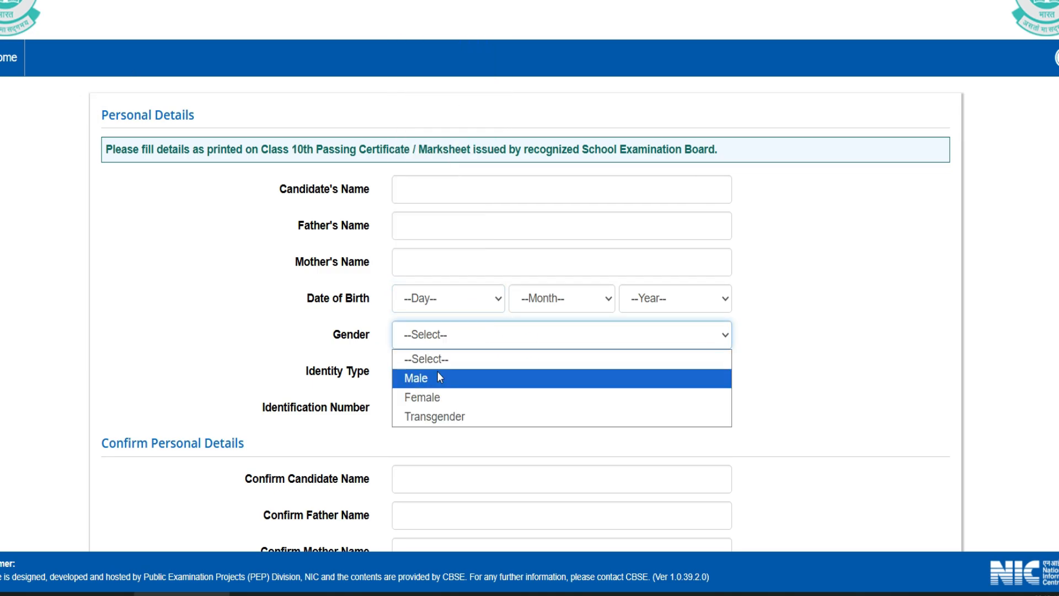
click(421, 397)
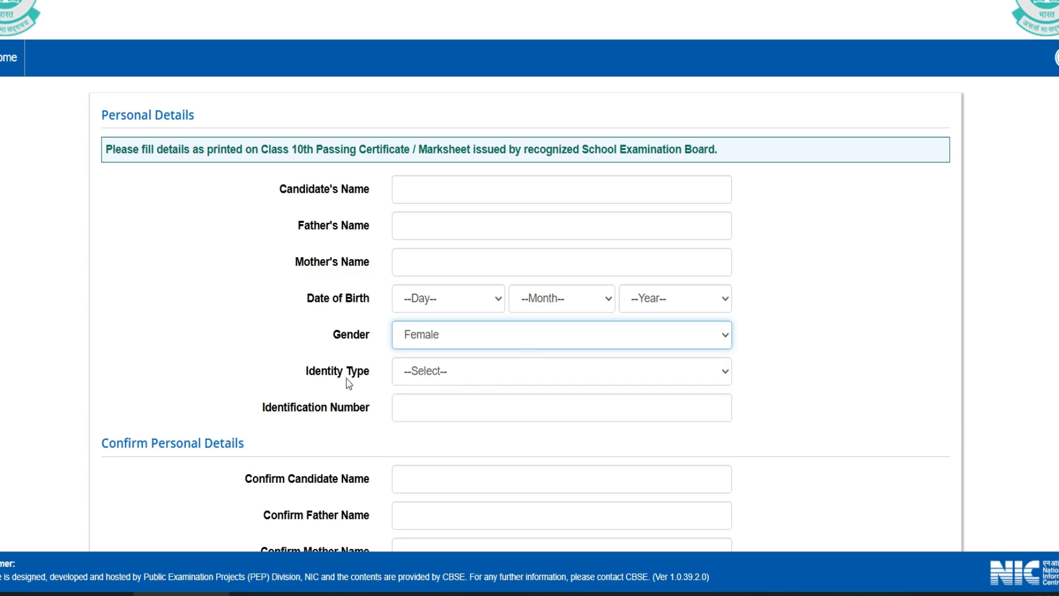
Set Identity Type to 'Any Other Valid Govt Identity with photograph'.
click(448, 381)
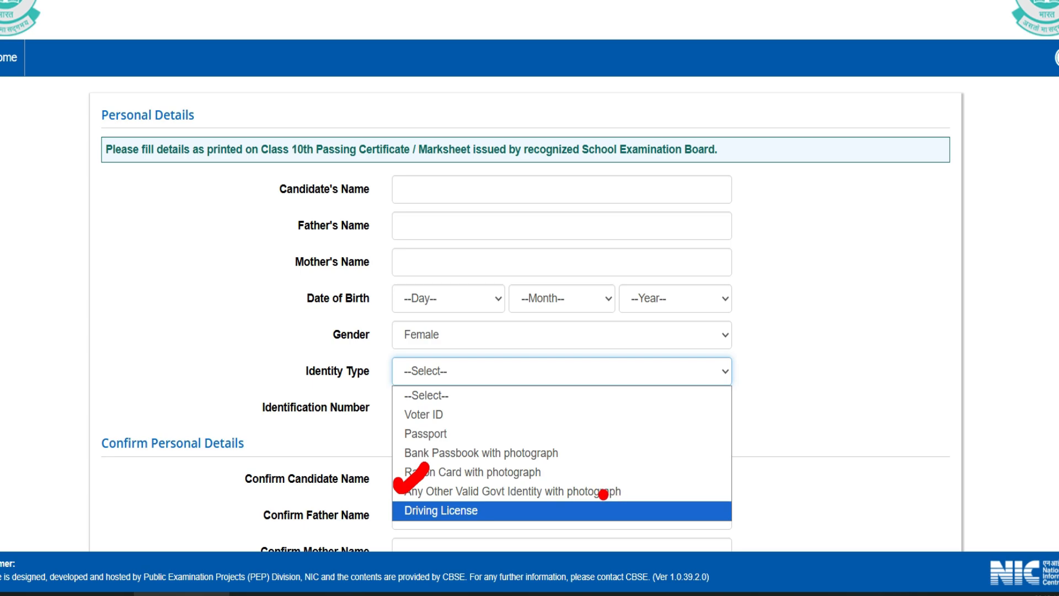
key(Escape)
click(504, 373)
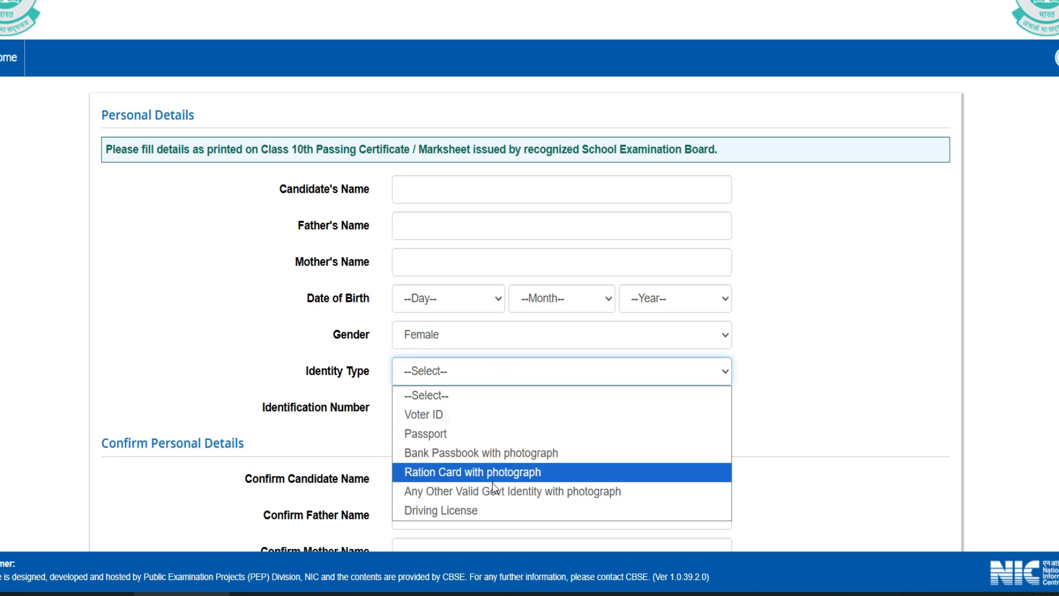
click(530, 491)
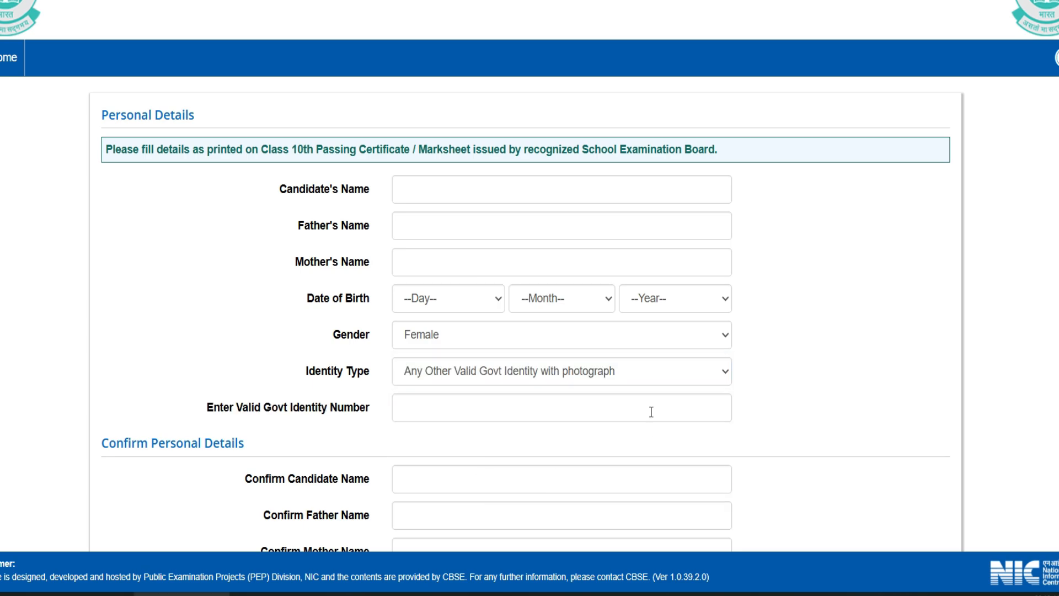
scroll(648, 413, down, 2)
scroll(645, 411, down, 1)
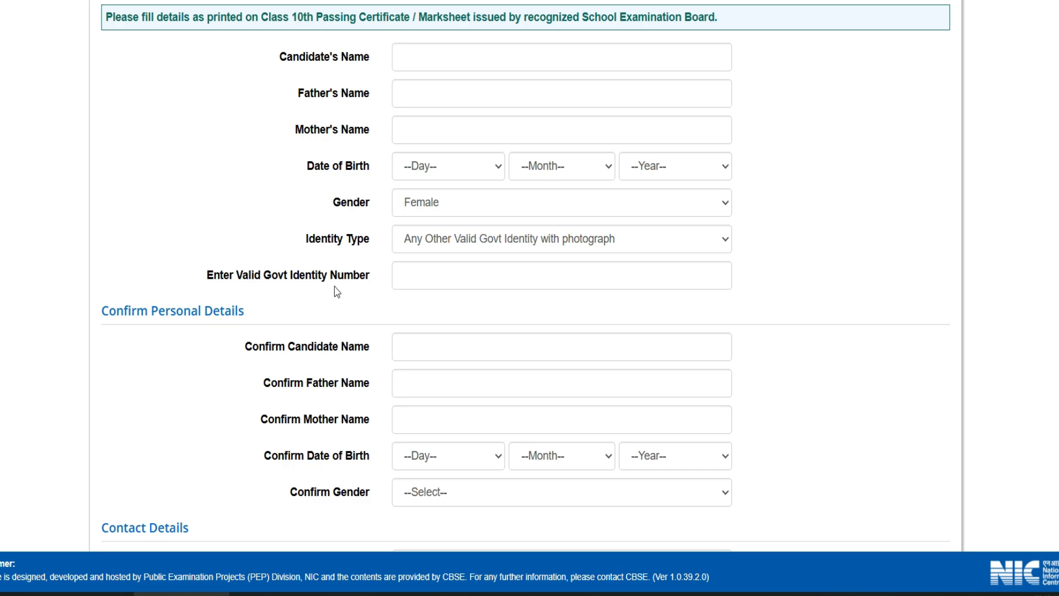
drag(255, 269, 284, 239)
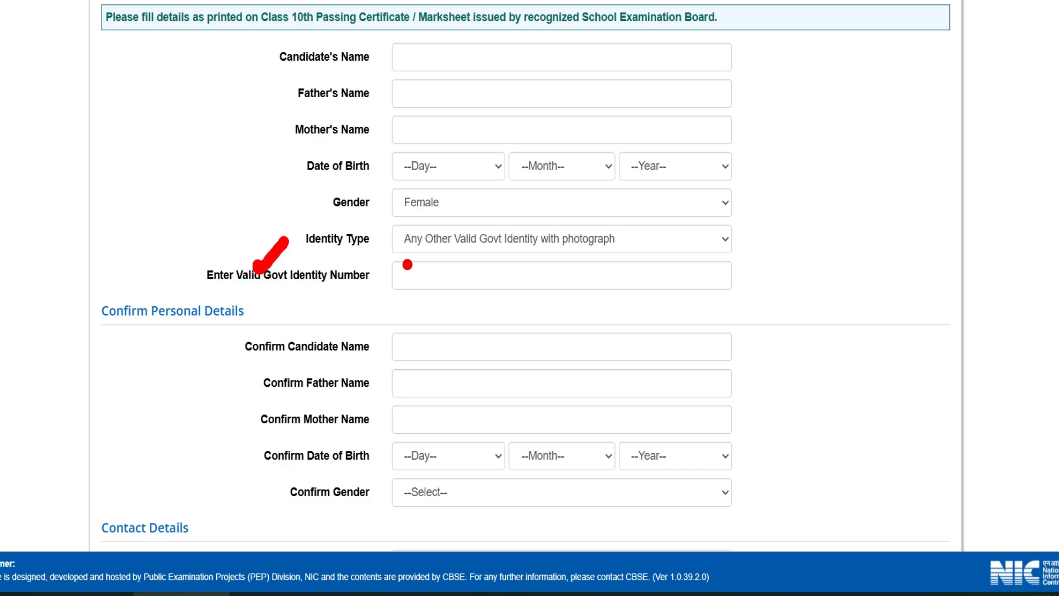
drag(401, 267, 436, 255)
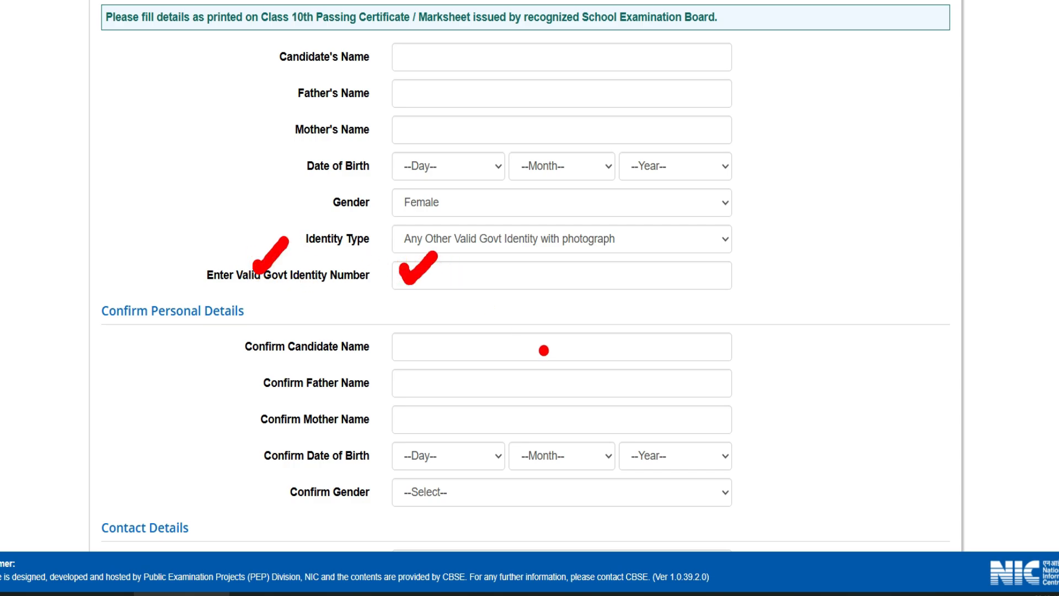
Set Confirm Gender to Female in the Confirm Personal Details section.
mouse_move(82, 294)
mouse_down()
mouse_move(88, 313)
mouse_move(121, 284)
mouse_up()
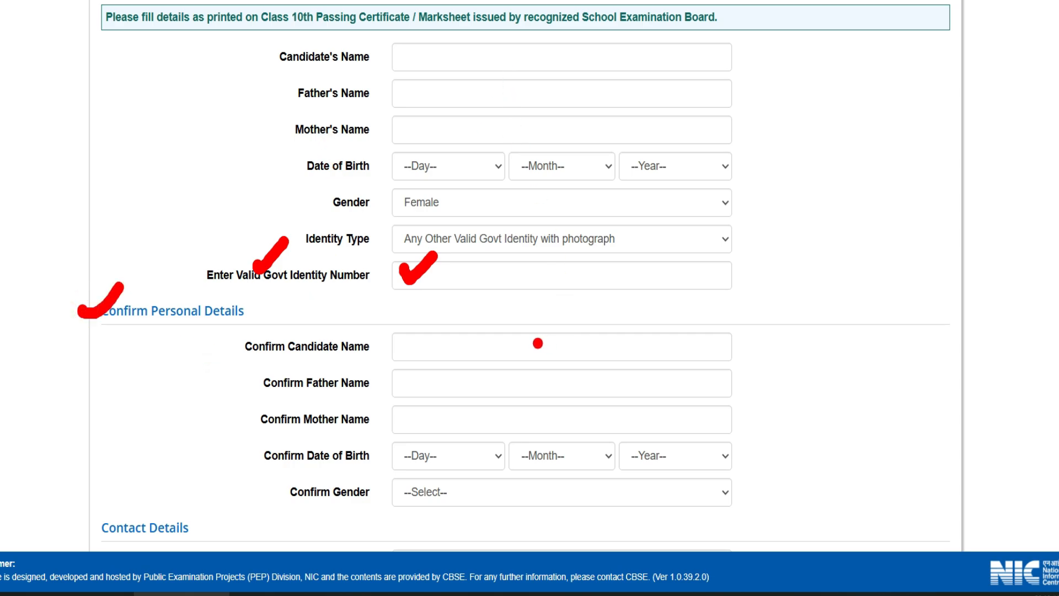
drag(413, 343, 445, 328)
drag(423, 379, 454, 365)
drag(432, 411, 466, 397)
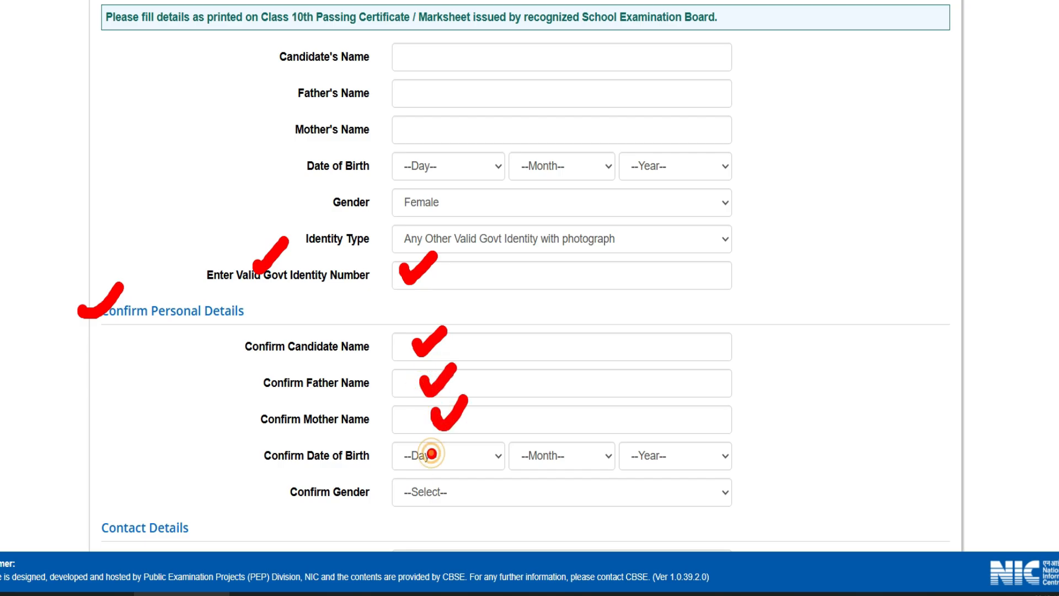
scroll(463, 386, down, 5)
click(461, 229)
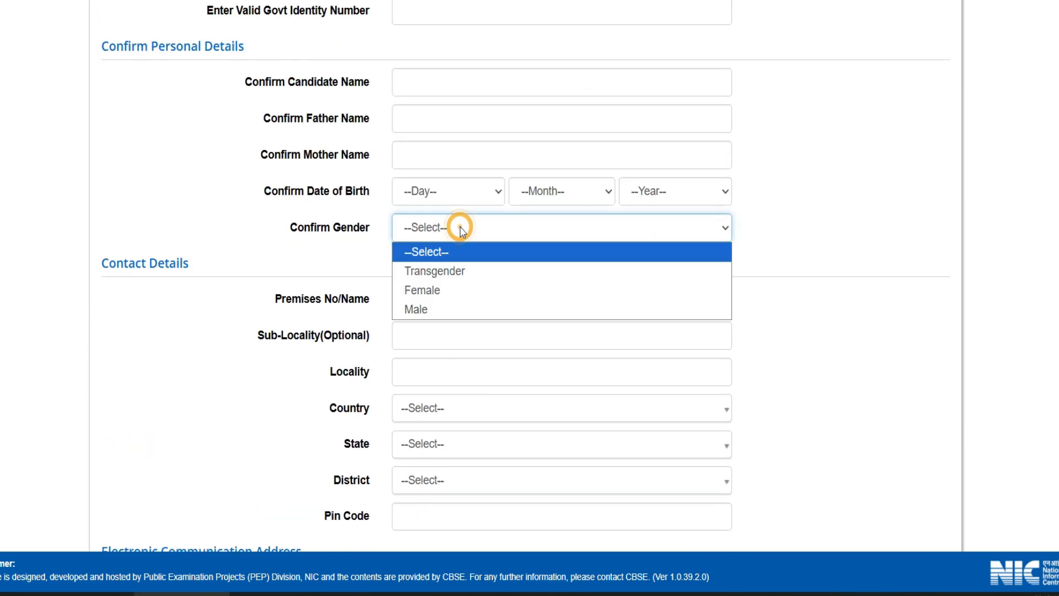
click(436, 288)
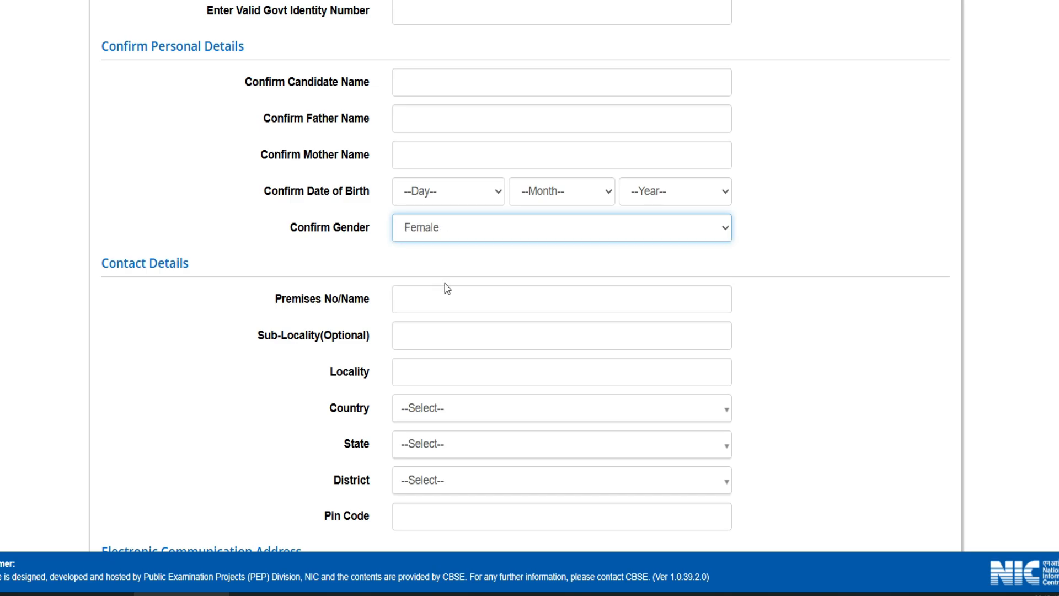
scroll(446, 287, down, 3)
drag(75, 57, 148, 35)
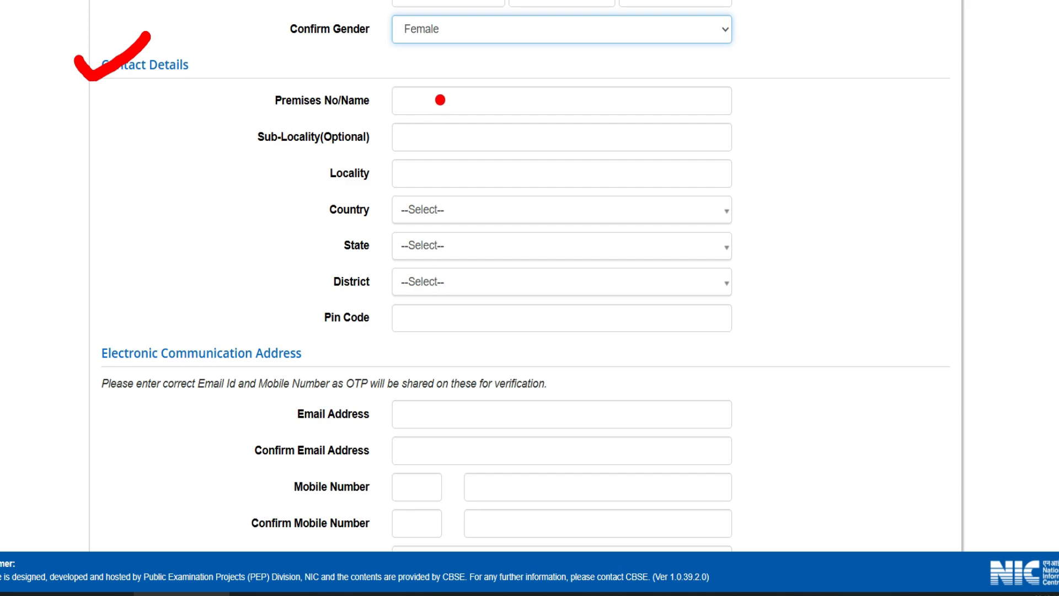
drag(436, 86, 478, 67)
mouse_move(427, 130)
mouse_down()
mouse_move(456, 128)
mouse_move(475, 105)
mouse_up()
drag(419, 171, 448, 155)
key(Escape)
click(415, 223)
click(417, 256)
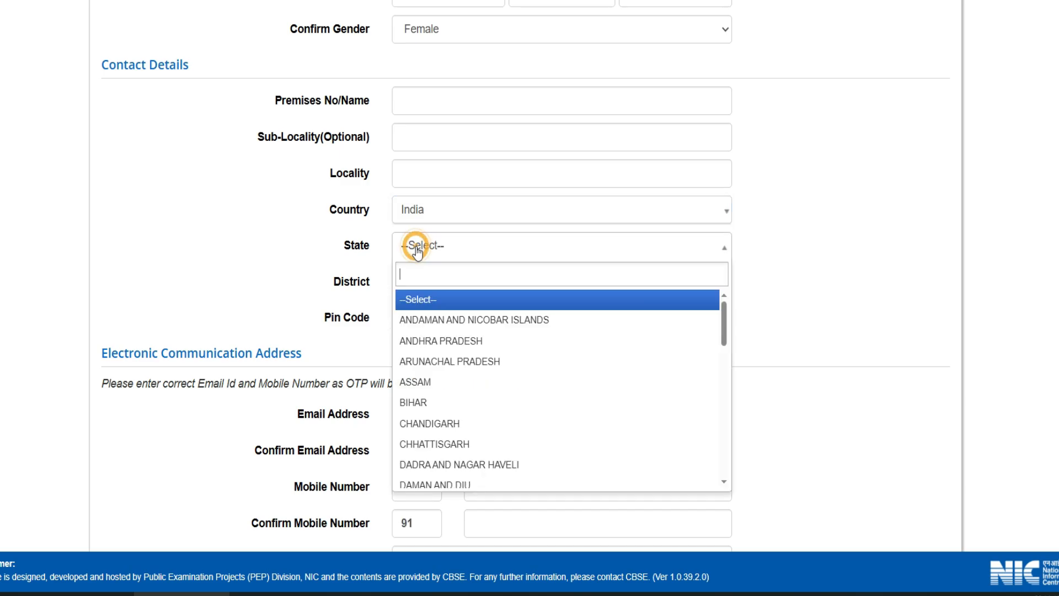
scroll(436, 419, down, 3)
click(450, 424)
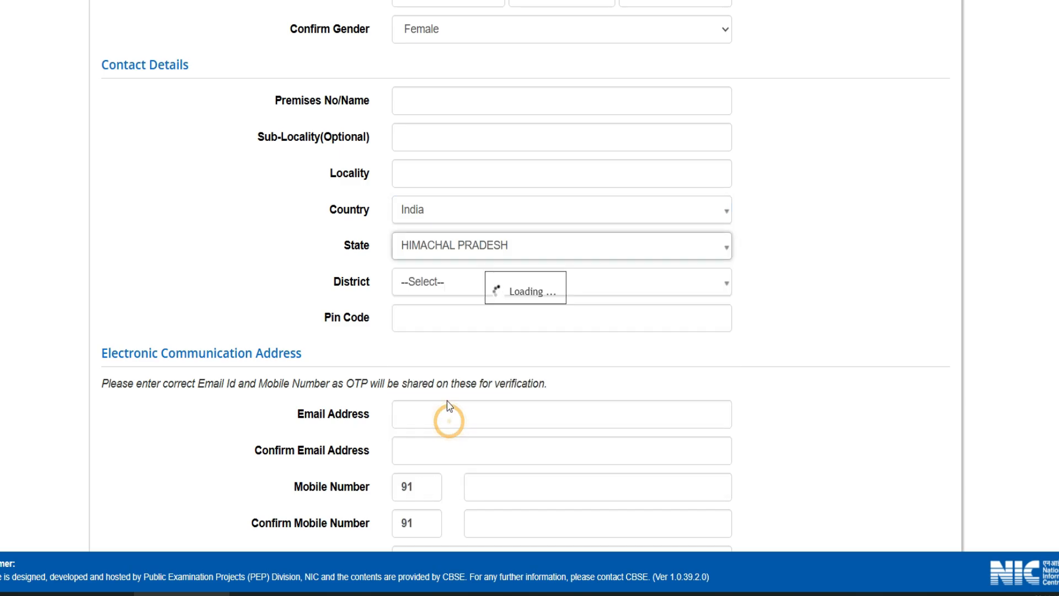
click(435, 280)
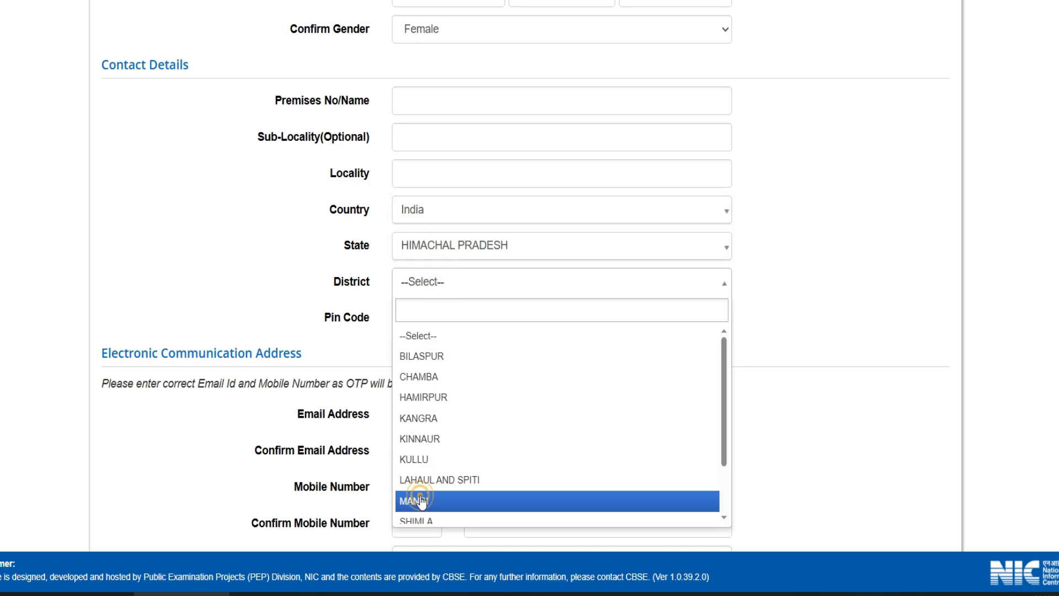
click(426, 502)
scroll(317, 197, down, 2)
drag(326, 186, 437, 186)
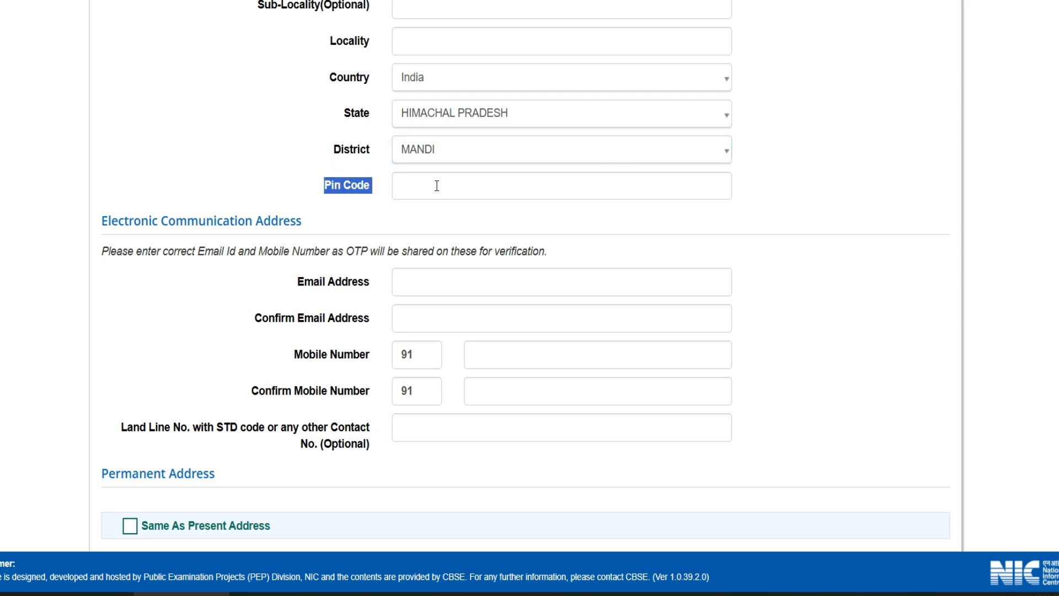
scroll(436, 257, down, 2)
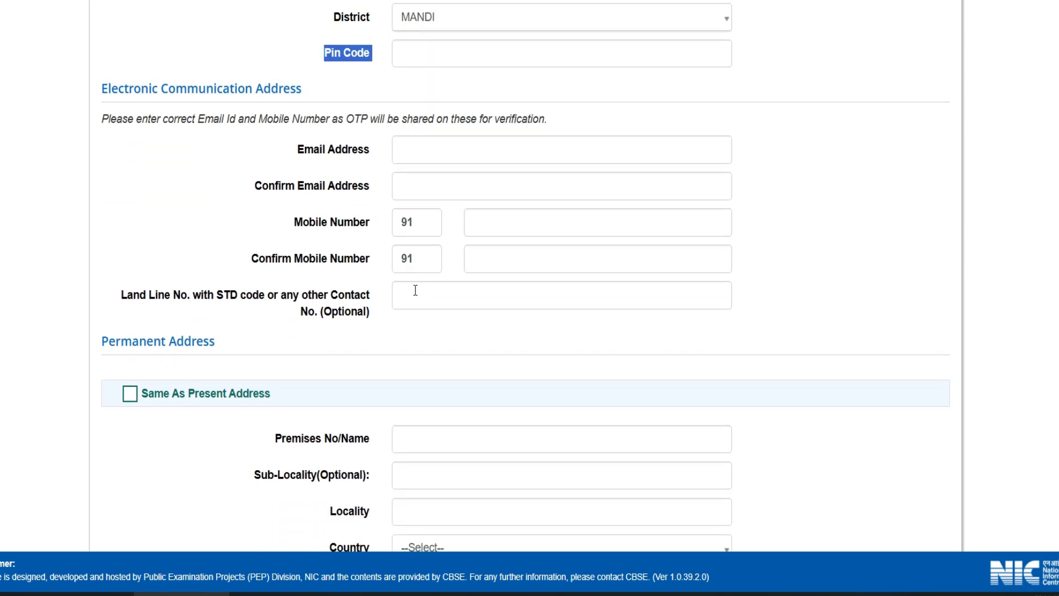
drag(78, 86, 126, 68)
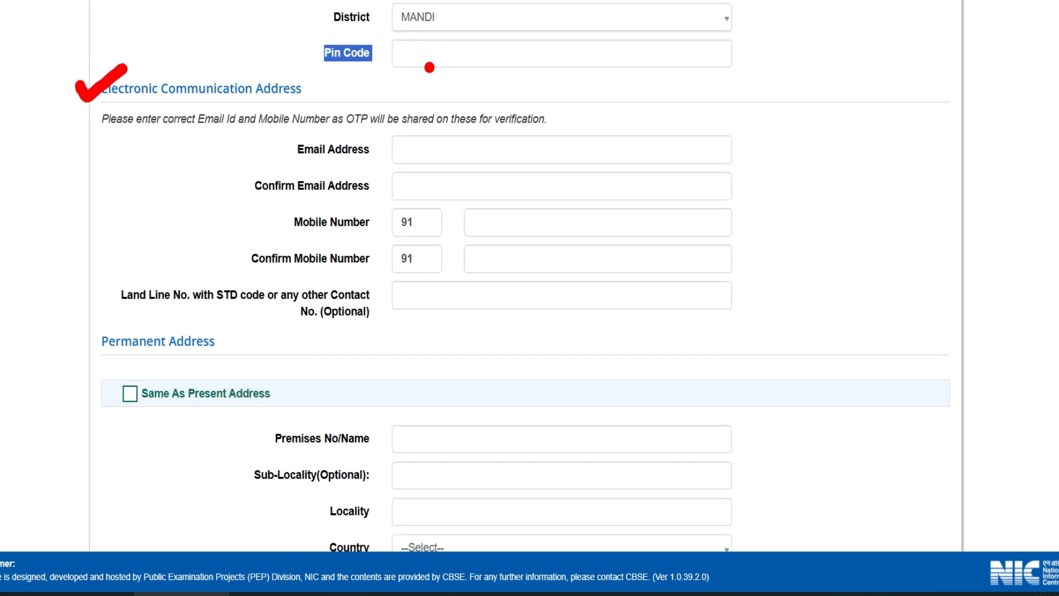
drag(388, 134, 448, 110)
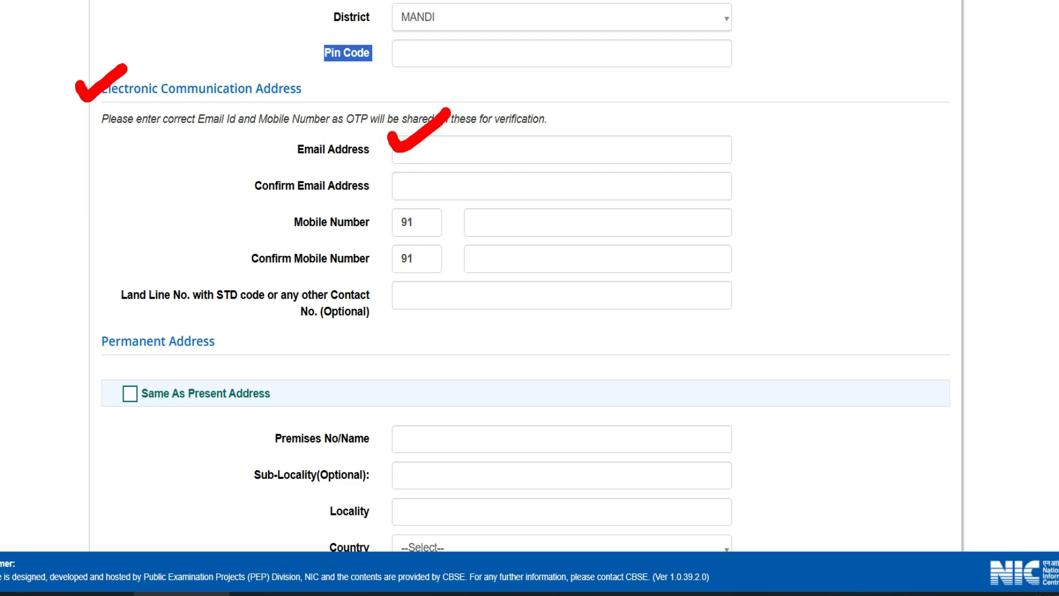
drag(401, 186, 440, 153)
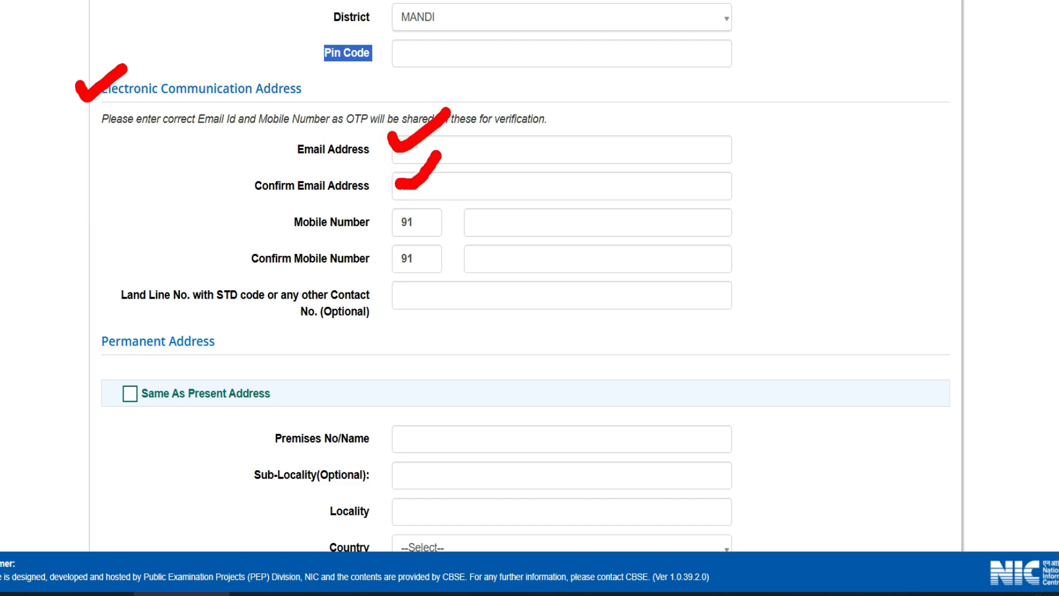
drag(549, 216, 576, 193)
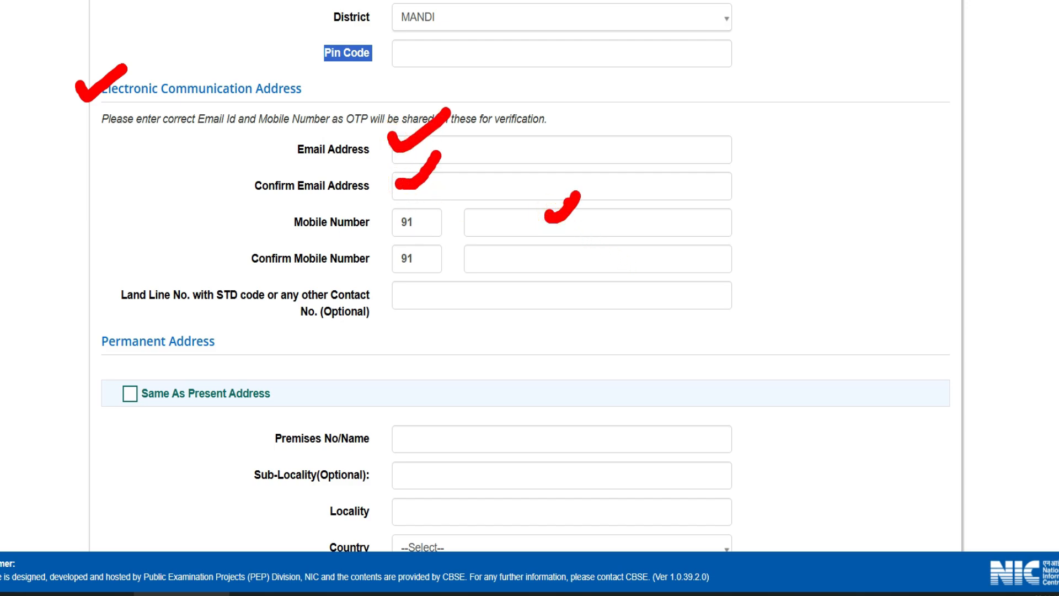
drag(507, 255, 539, 247)
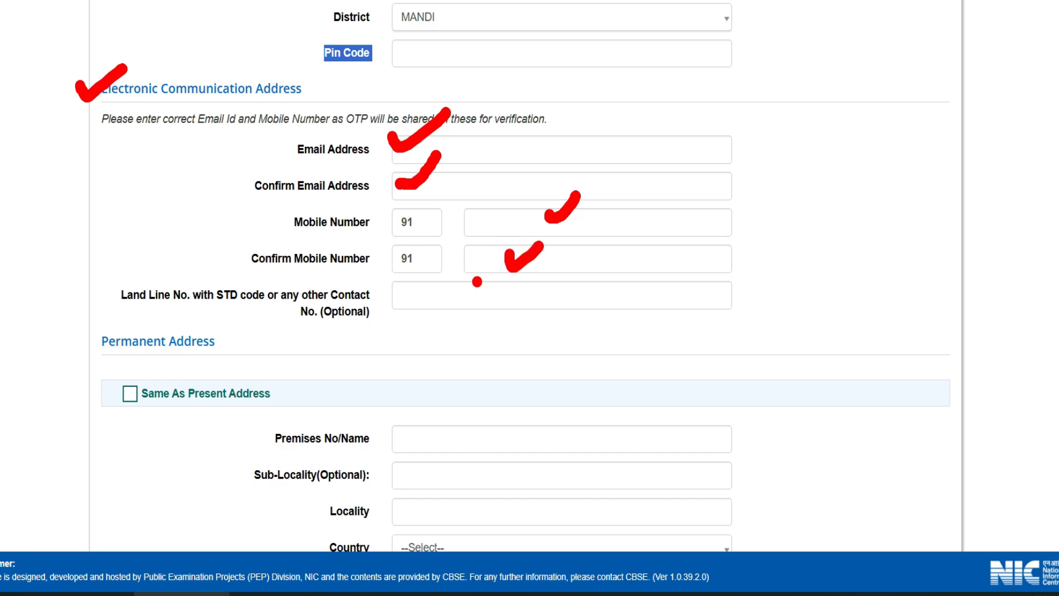
drag(133, 309, 226, 310)
mouse_move(415, 293)
mouse_down()
mouse_move(425, 302)
mouse_move(440, 280)
mouse_up()
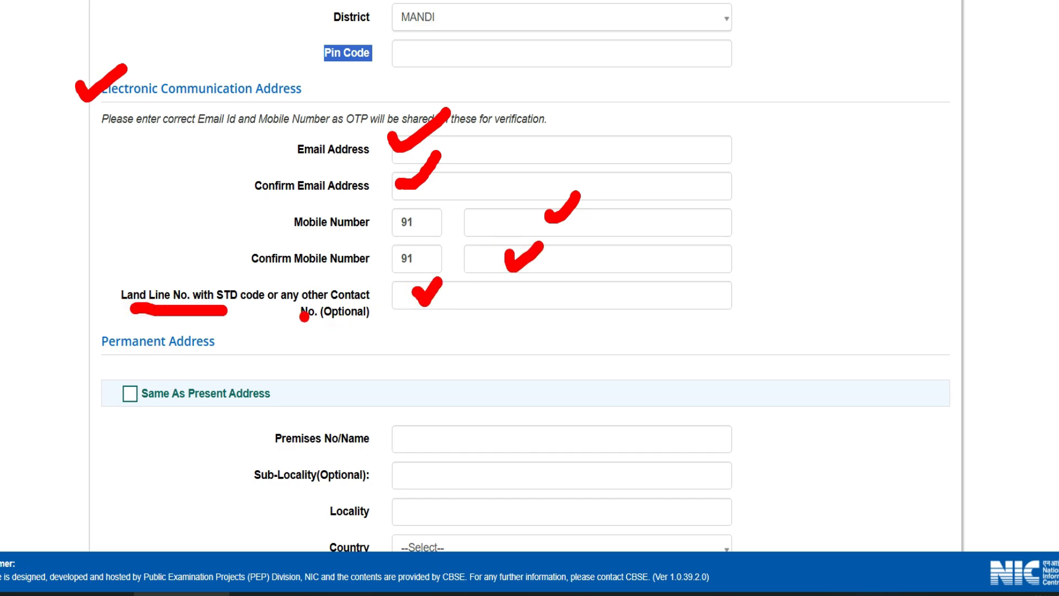
scroll(130, 63, down, 5)
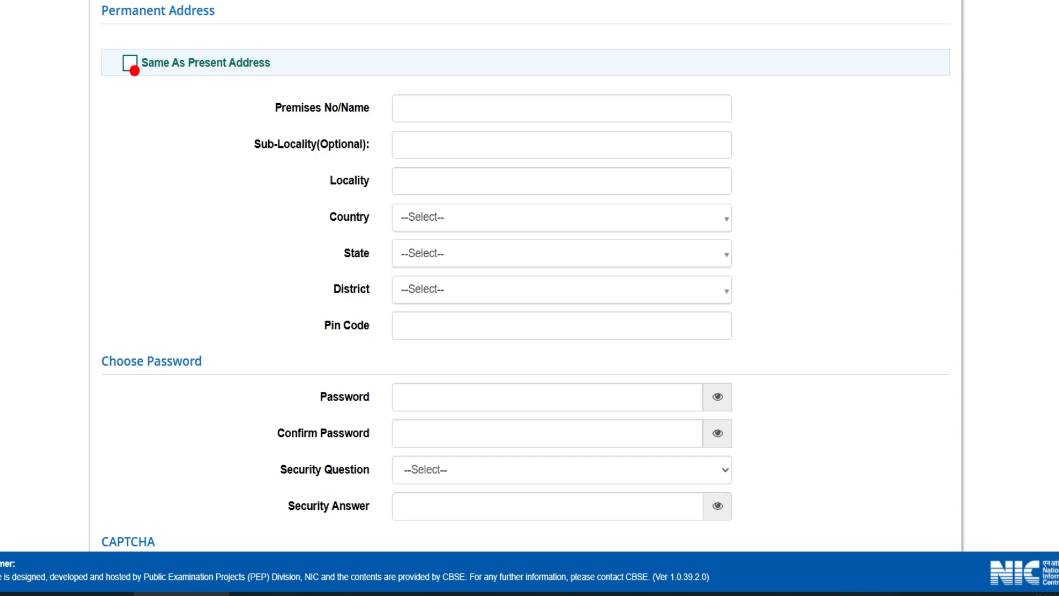
Choose 'What is your place of birth ?' as the registration security question.
mouse_move(126, 63)
mouse_down()
mouse_move(138, 79)
mouse_move(169, 46)
mouse_up()
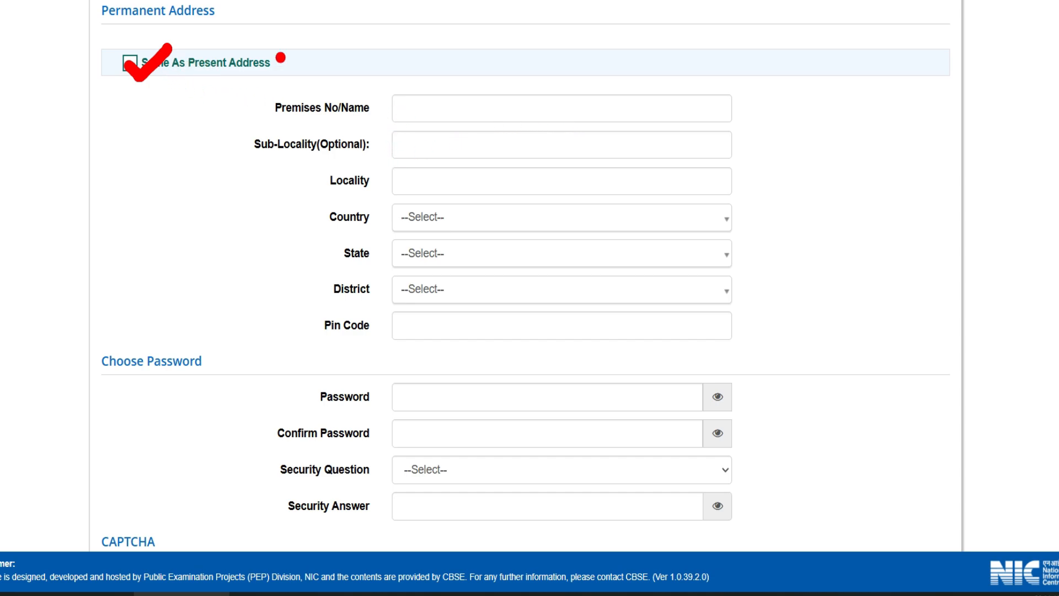
drag(425, 111, 453, 80)
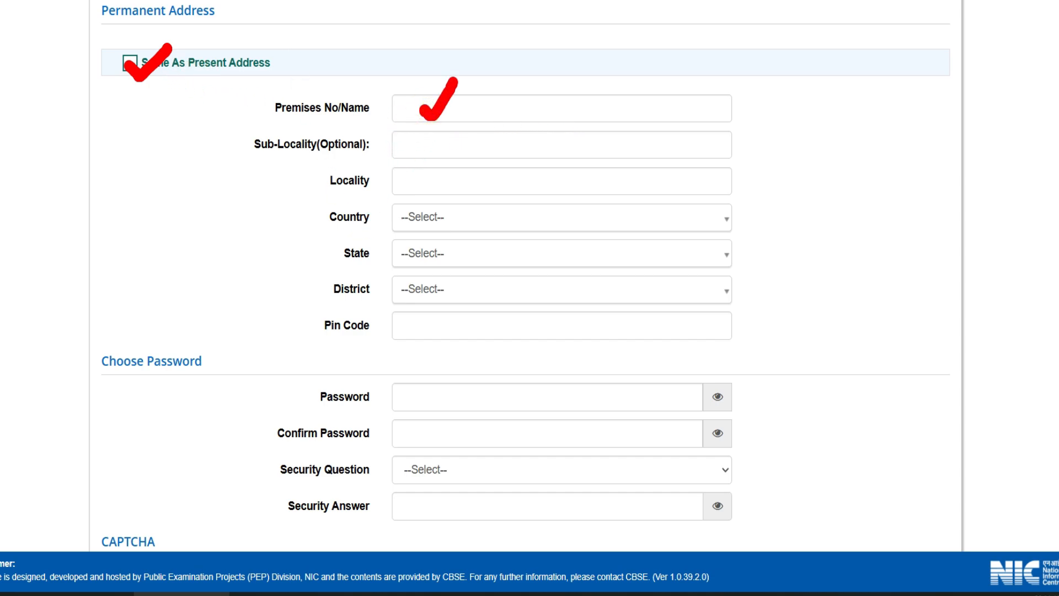
drag(434, 138, 460, 135)
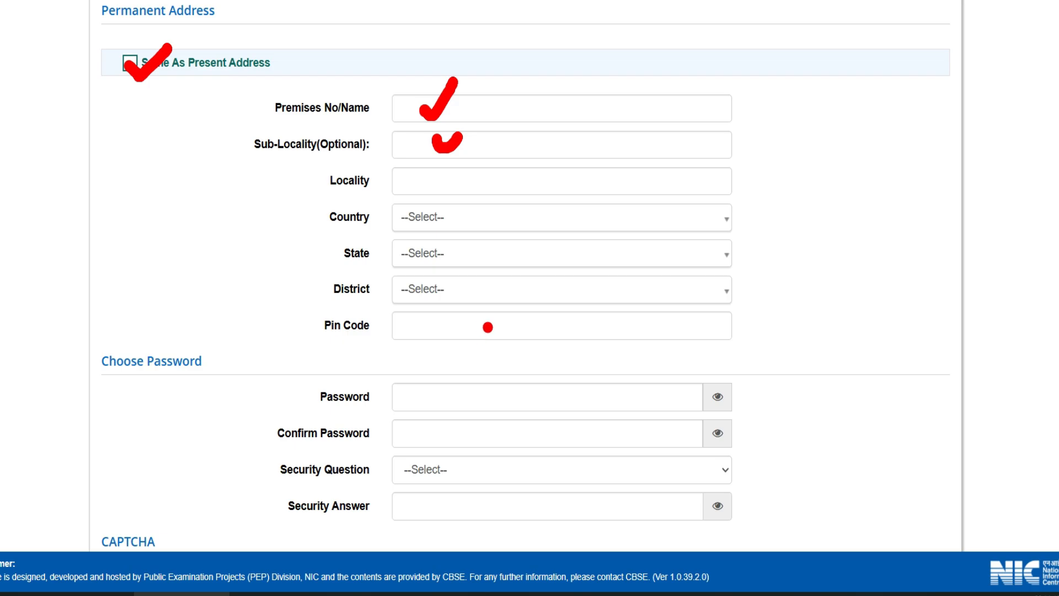
key(Escape)
scroll(493, 325, down, 5)
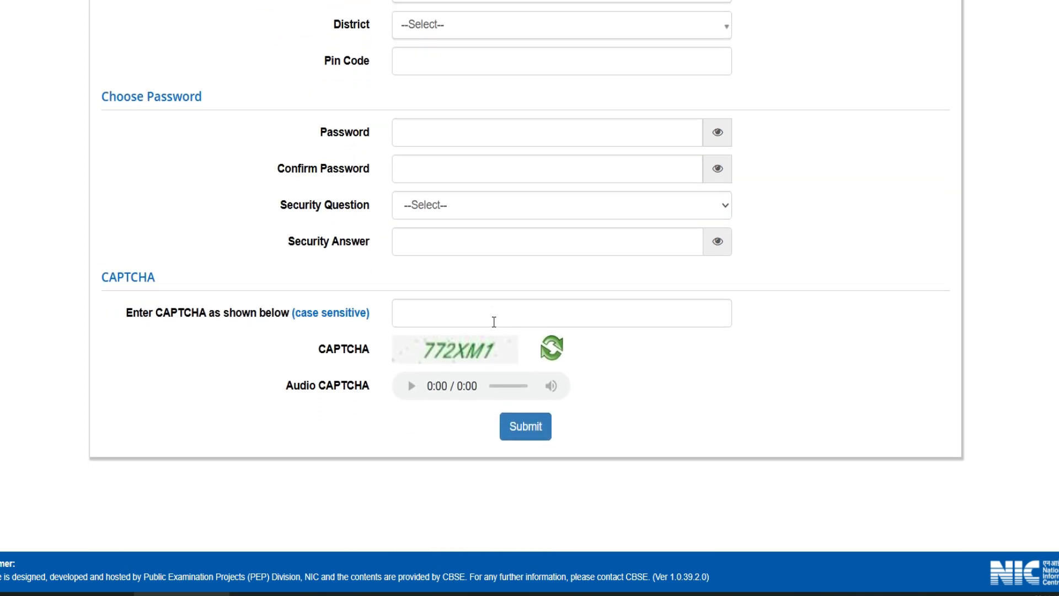
drag(70, 80, 128, 63)
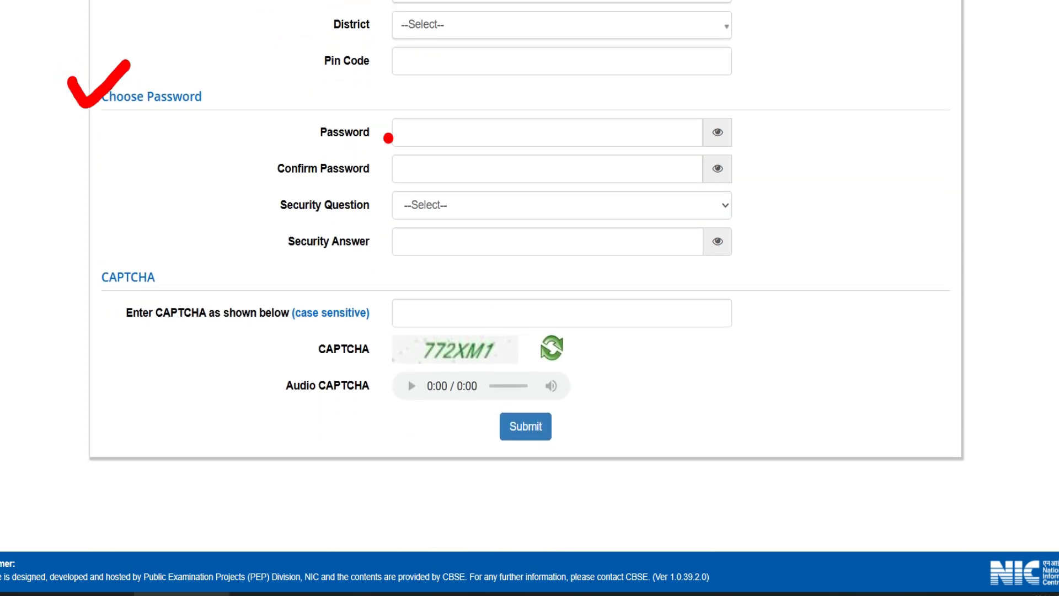
drag(399, 131, 424, 106)
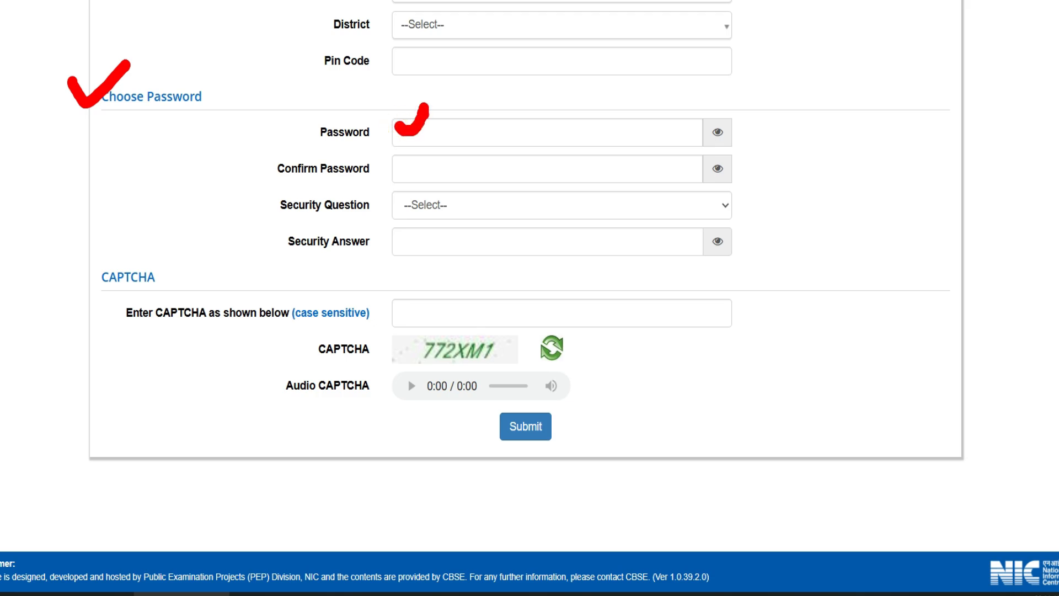
drag(411, 167, 451, 145)
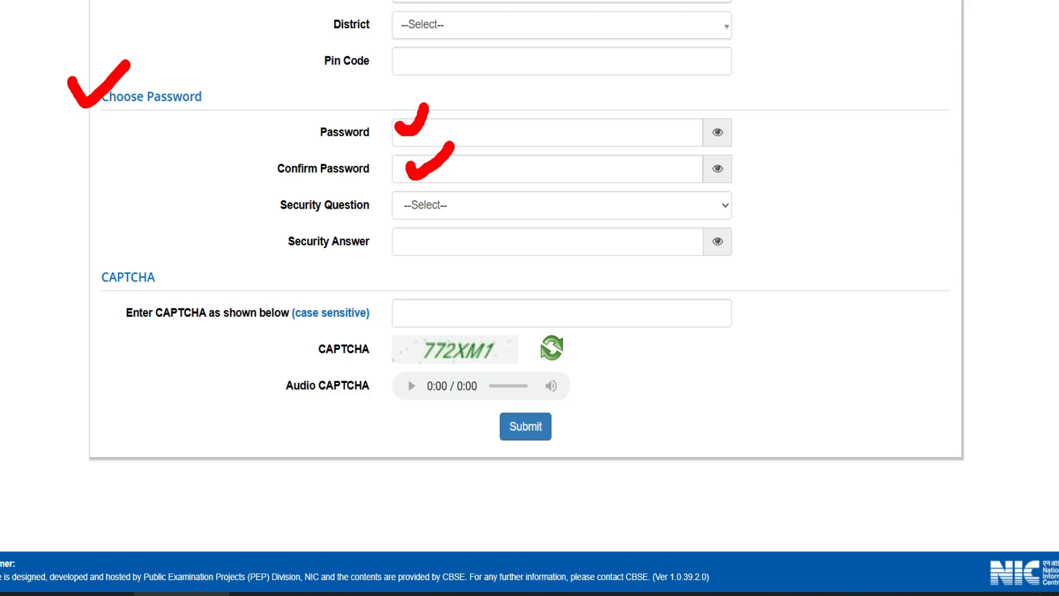
click(428, 213)
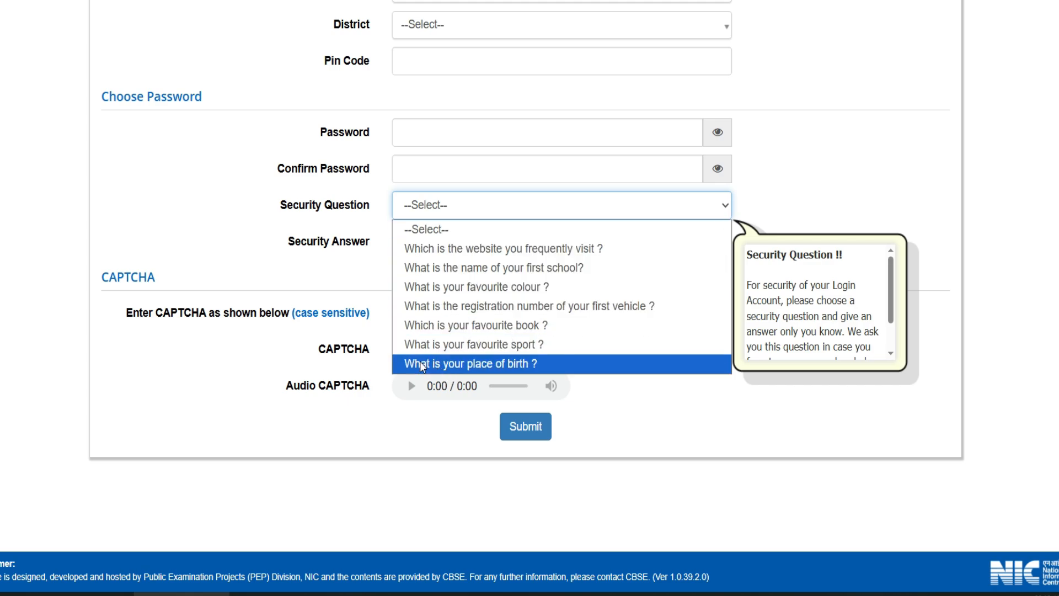
click(456, 362)
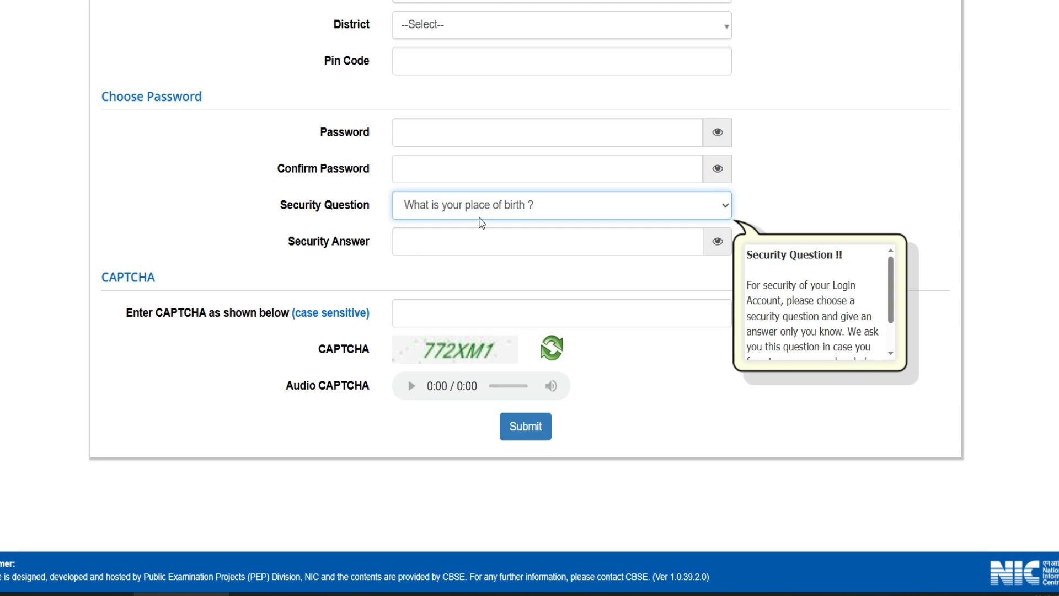
drag(361, 246, 391, 219)
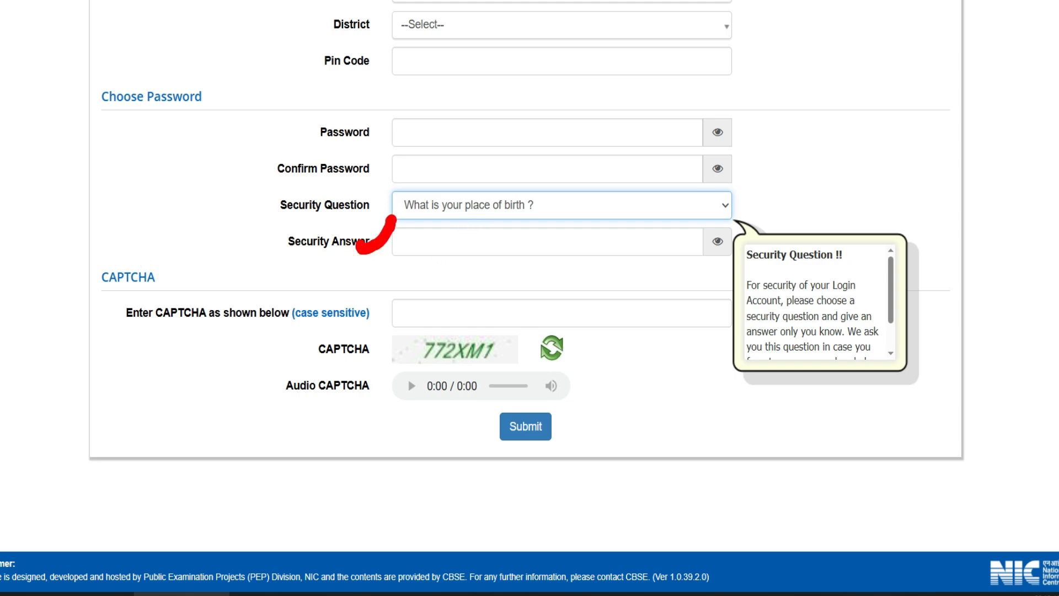
key(Escape)
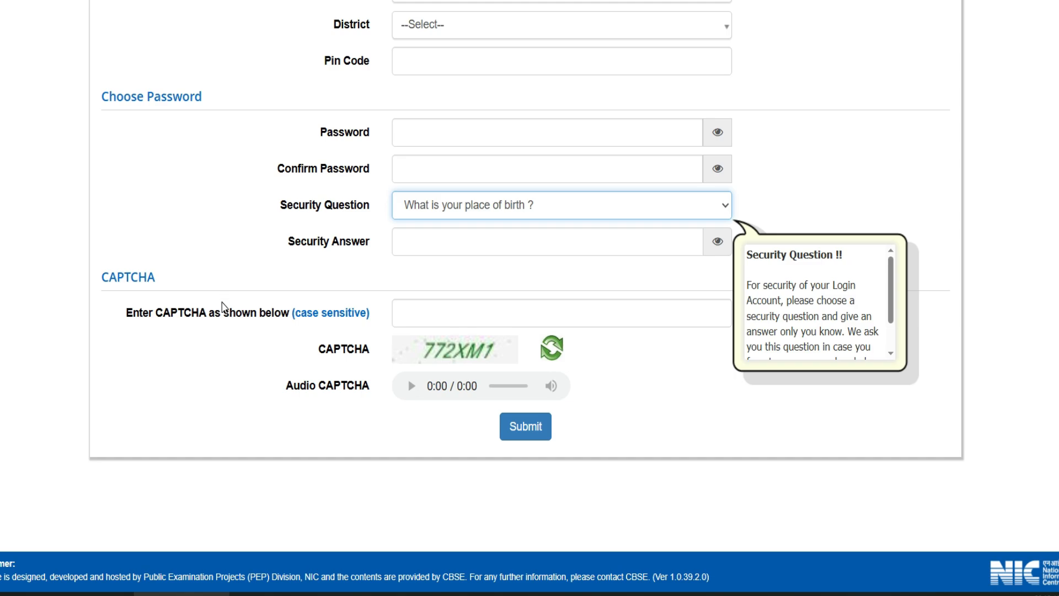
drag(418, 304, 450, 288)
mouse_move(490, 448)
mouse_down()
mouse_move(480, 389)
mouse_move(466, 419)
mouse_up()
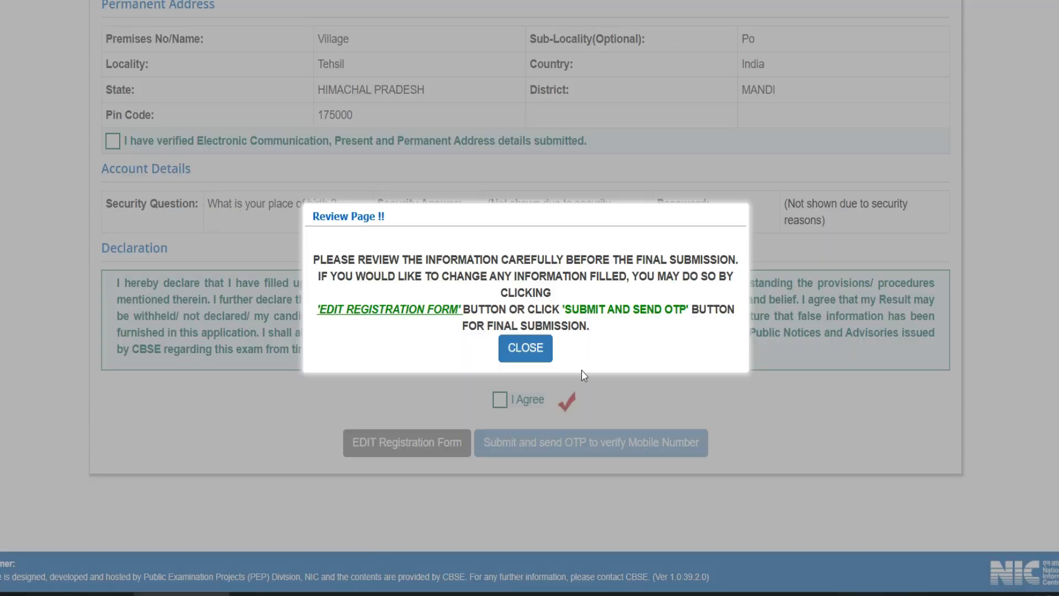
Dismiss the review reminder, verify the details, and submit registration to get the mobile OTP.
click(525, 347)
scroll(33, 116, up, 7)
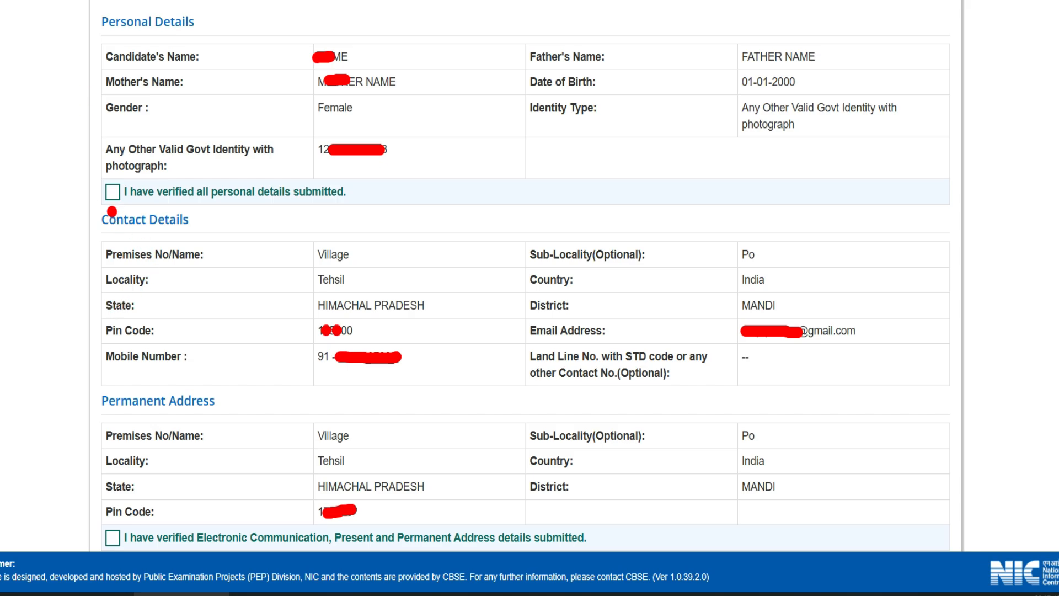
drag(101, 188, 142, 165)
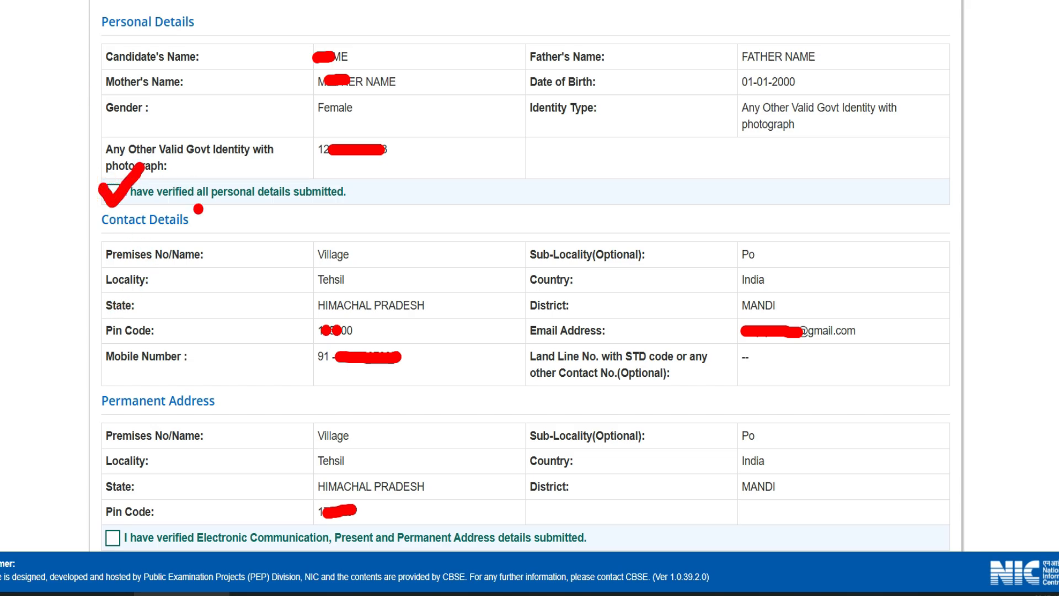
mouse_move(106, 533)
mouse_down()
mouse_move(111, 541)
mouse_move(137, 517)
mouse_up()
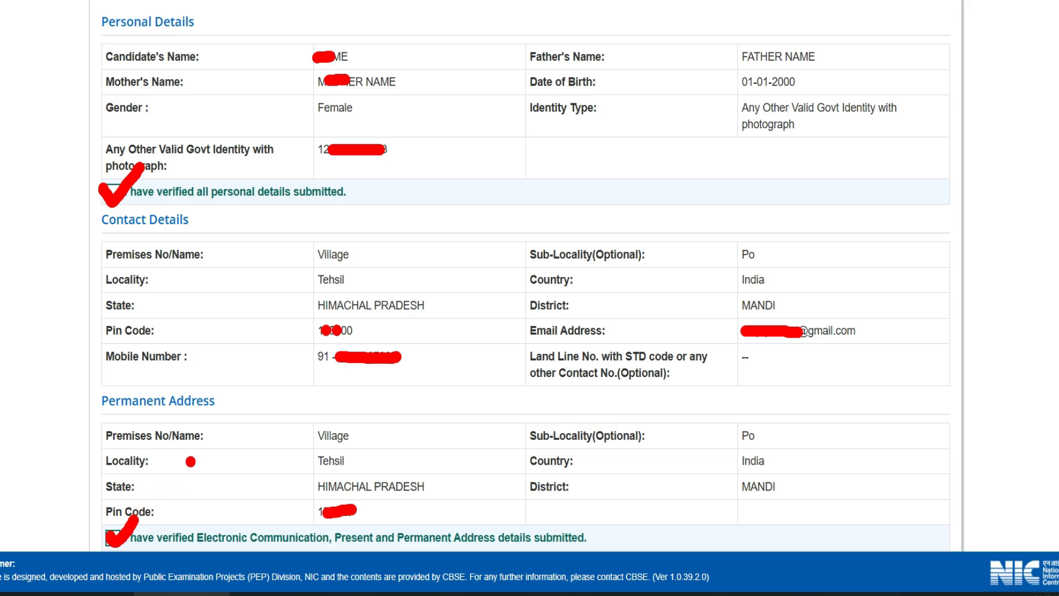
scroll(195, 441, down, 6)
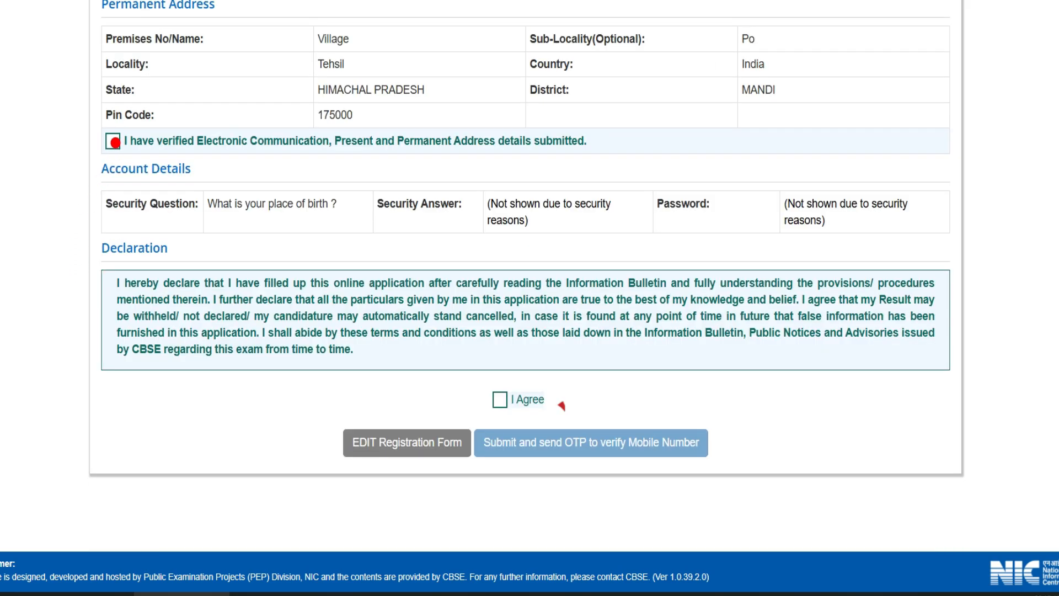
drag(115, 140, 145, 130)
drag(498, 396, 530, 384)
mouse_move(489, 425)
mouse_down()
mouse_move(478, 468)
mouse_move(772, 469)
mouse_move(573, 422)
mouse_move(485, 435)
mouse_up()
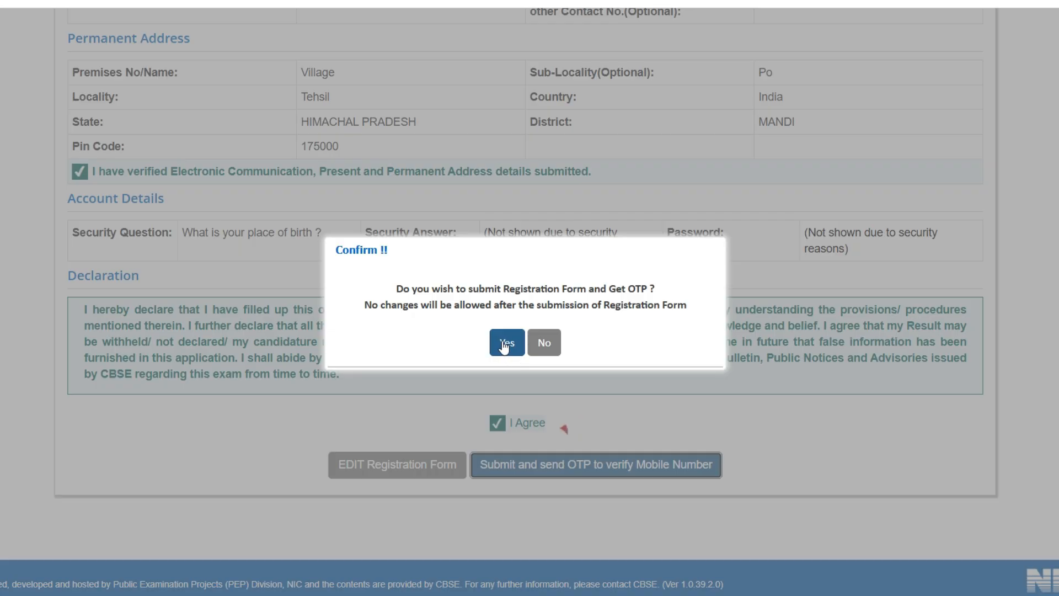
click(504, 343)
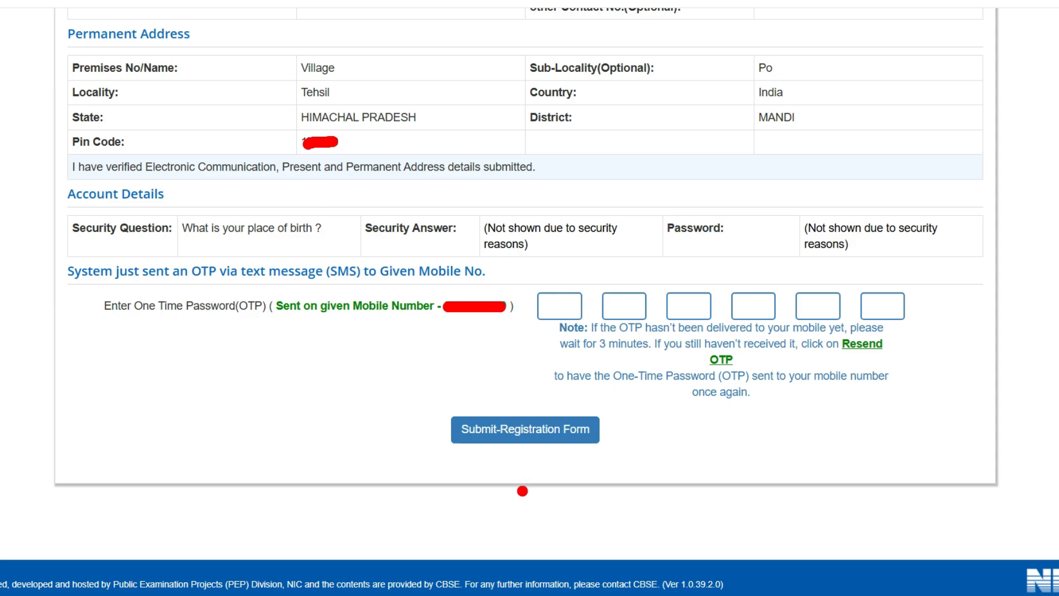
Enter the SMS OTP, finish registration, and continue to Fill Up Application Form.
mouse_move(429, 419)
mouse_down()
mouse_move(496, 470)
mouse_move(606, 416)
mouse_move(447, 408)
mouse_up()
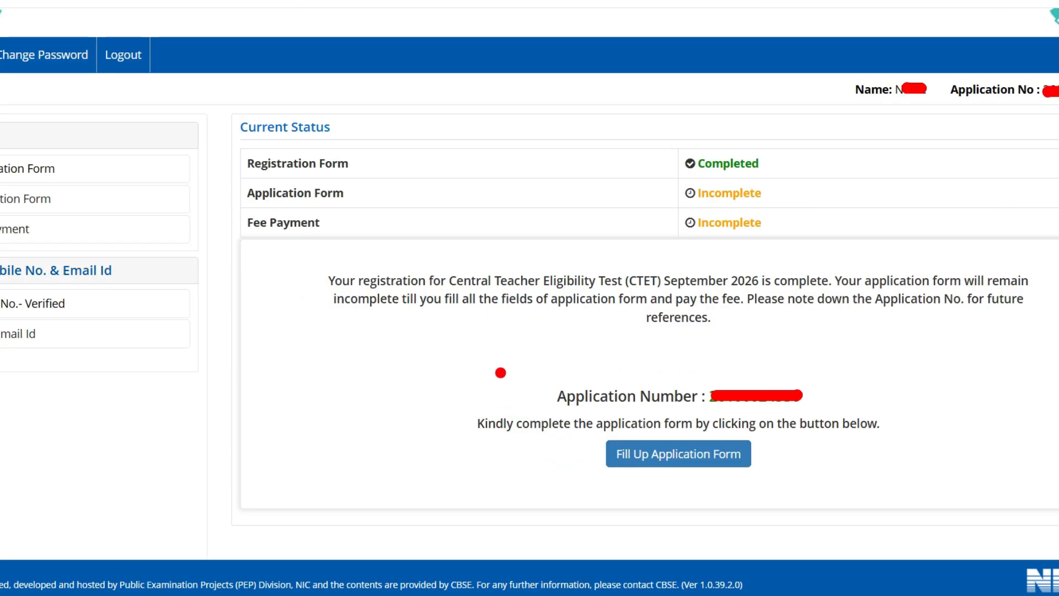
drag(496, 371, 580, 357)
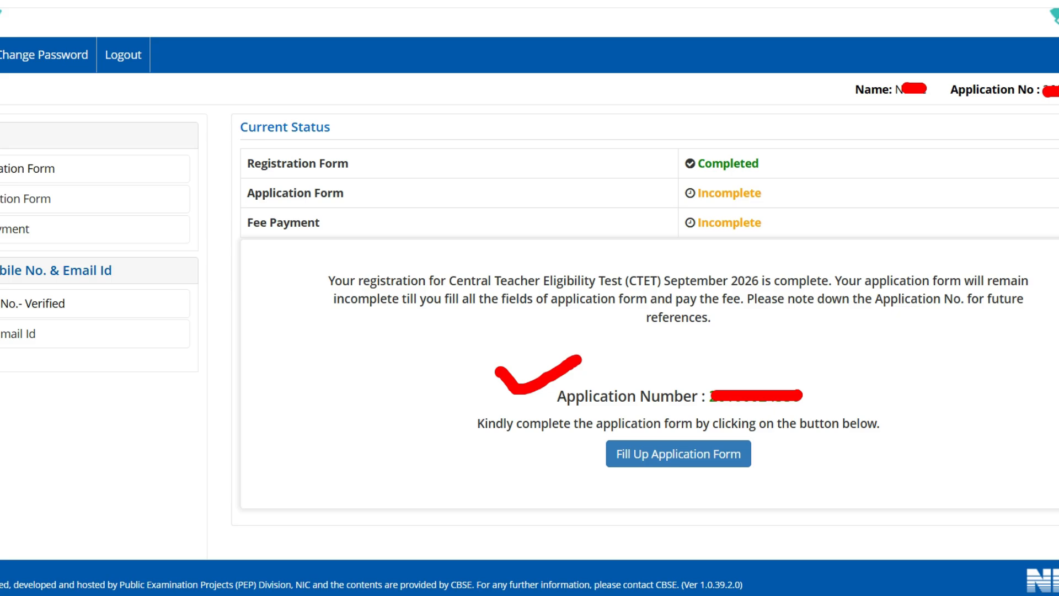
drag(554, 451, 613, 429)
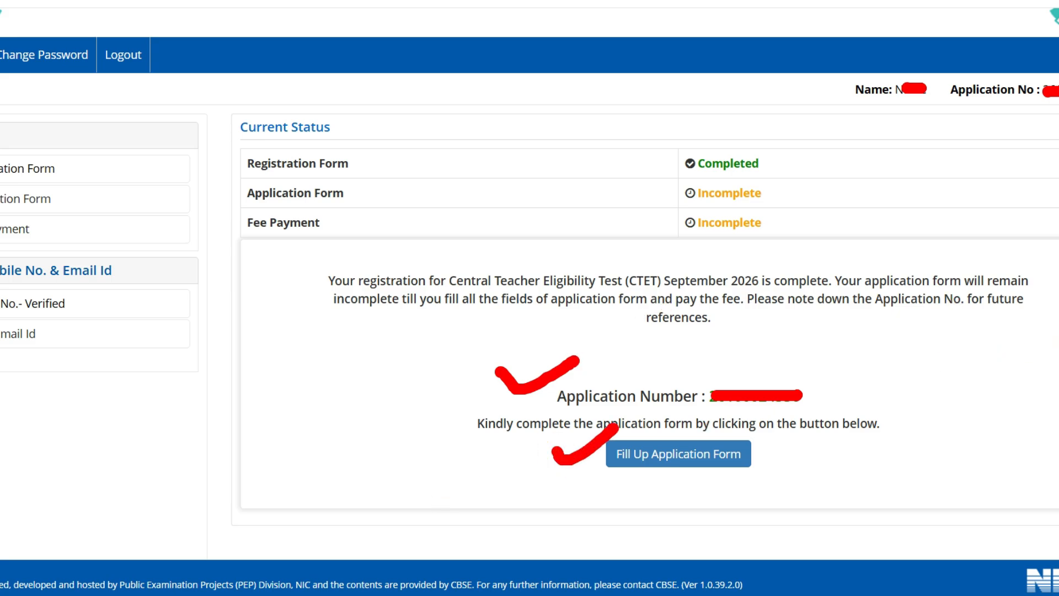
click(678, 454)
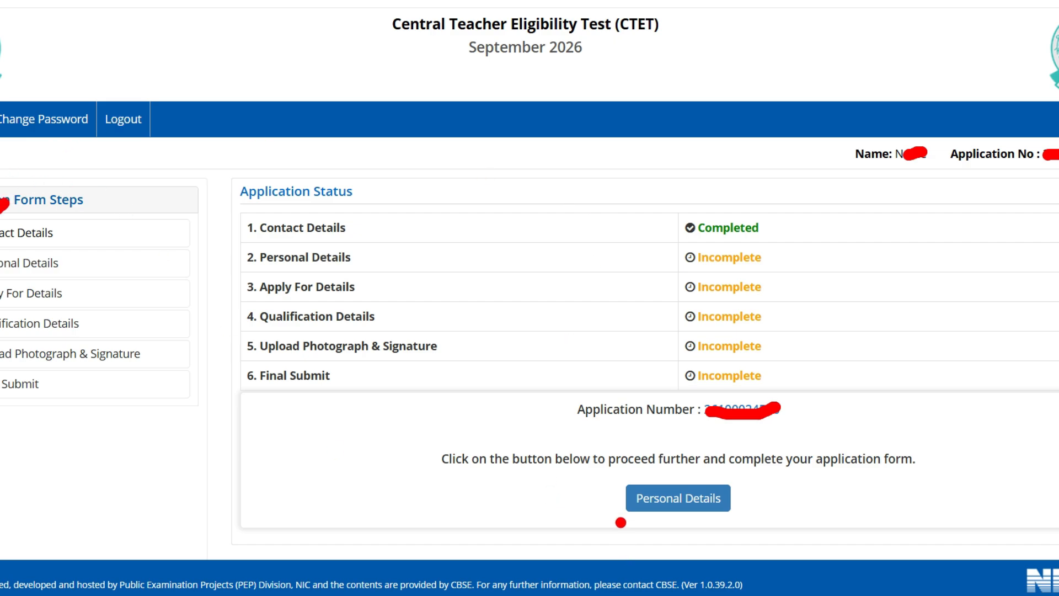
mouse_move(596, 478)
mouse_down()
mouse_move(613, 494)
mouse_move(659, 469)
mouse_up()
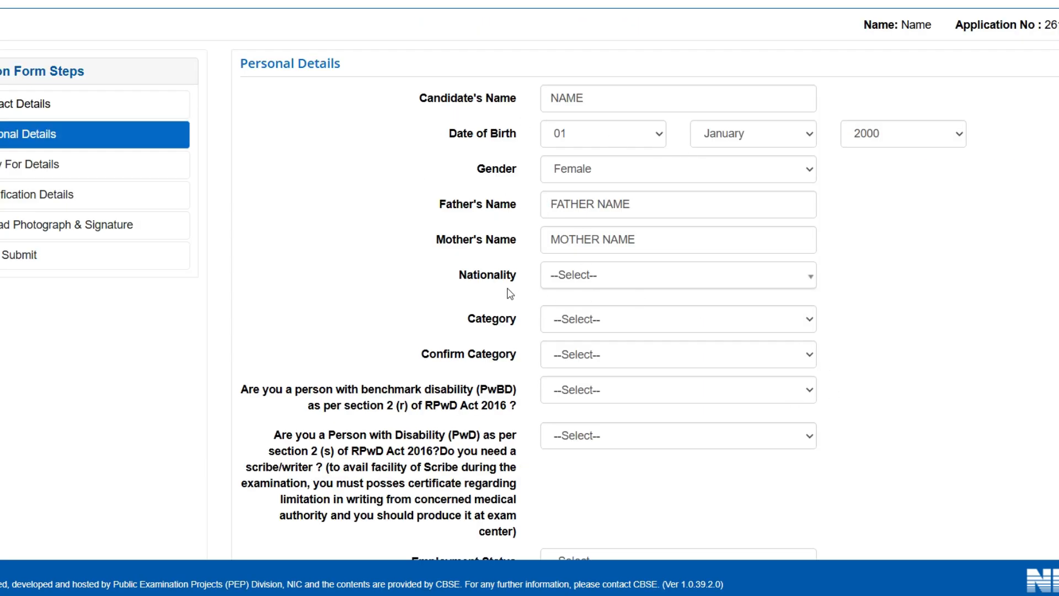
Set Nationality to Indian and Category and Confirm Category to OBC- (Non Creamy Layer).
drag(481, 274, 507, 257)
click(579, 274)
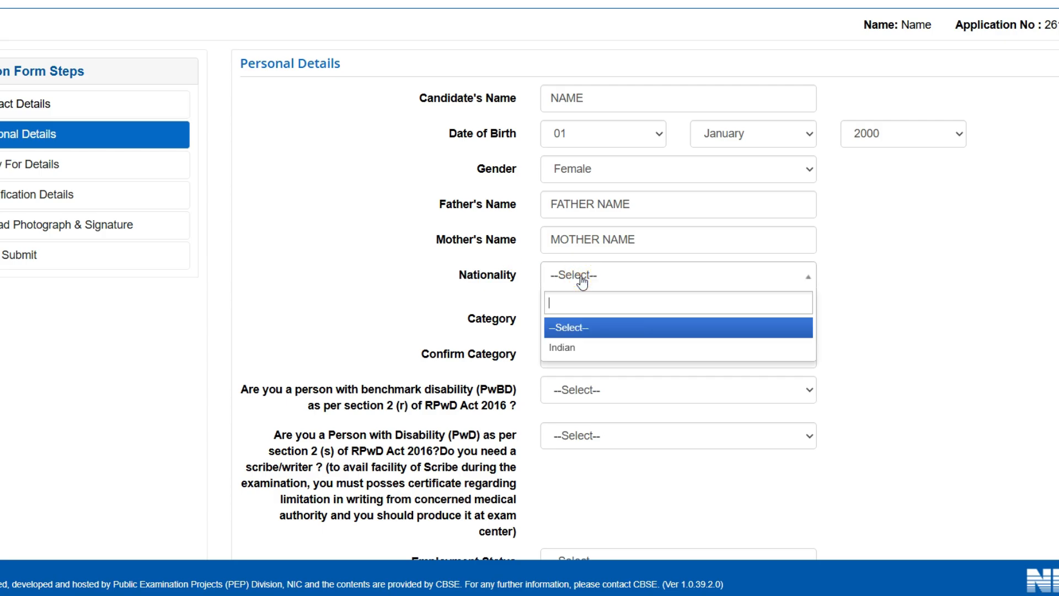
click(562, 352)
drag(461, 324, 518, 323)
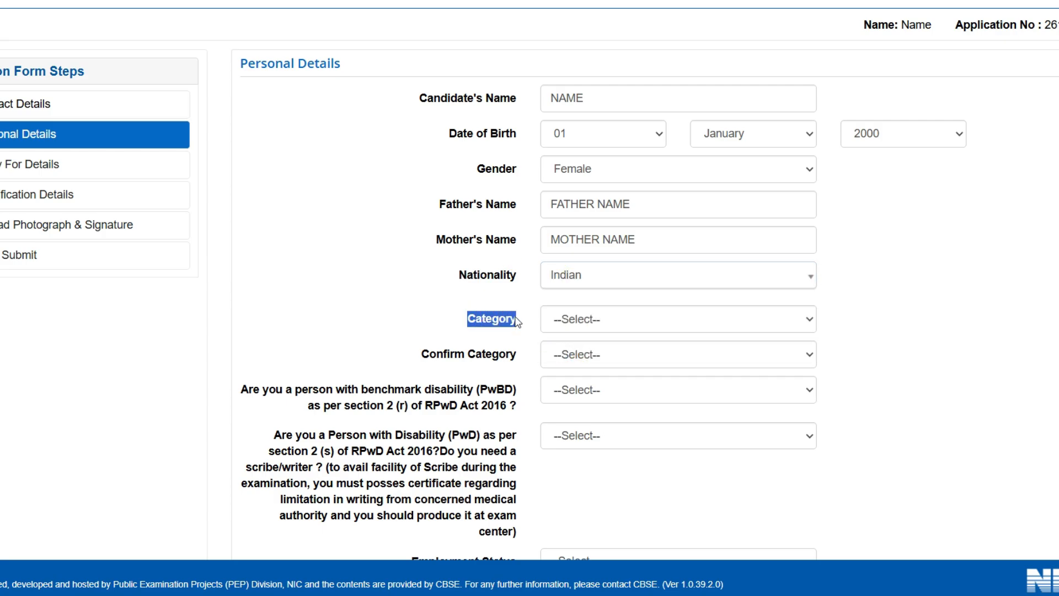
click(625, 316)
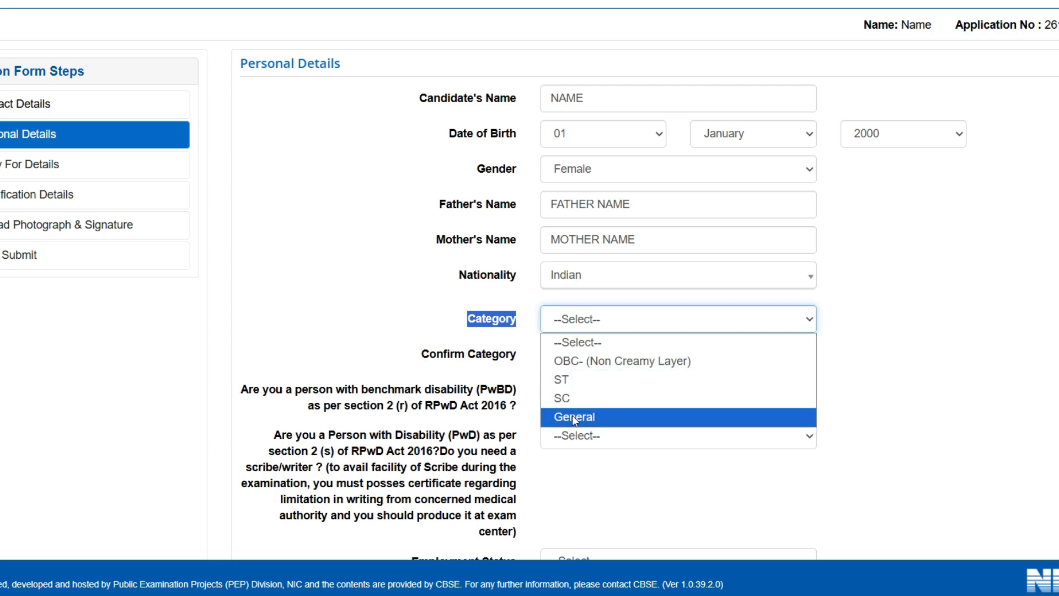
click(591, 361)
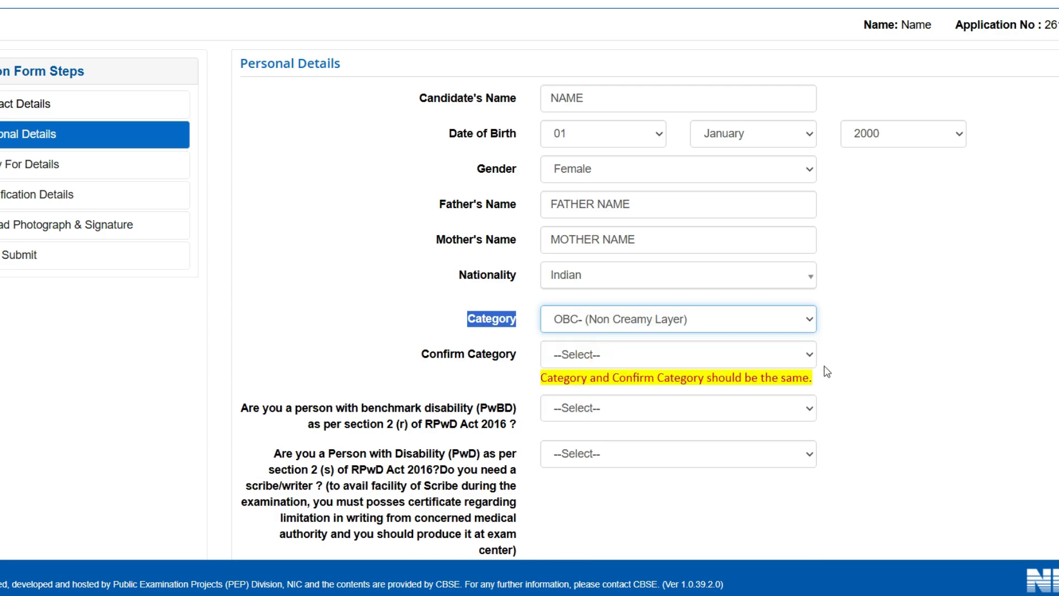
scroll(841, 355, down, 1)
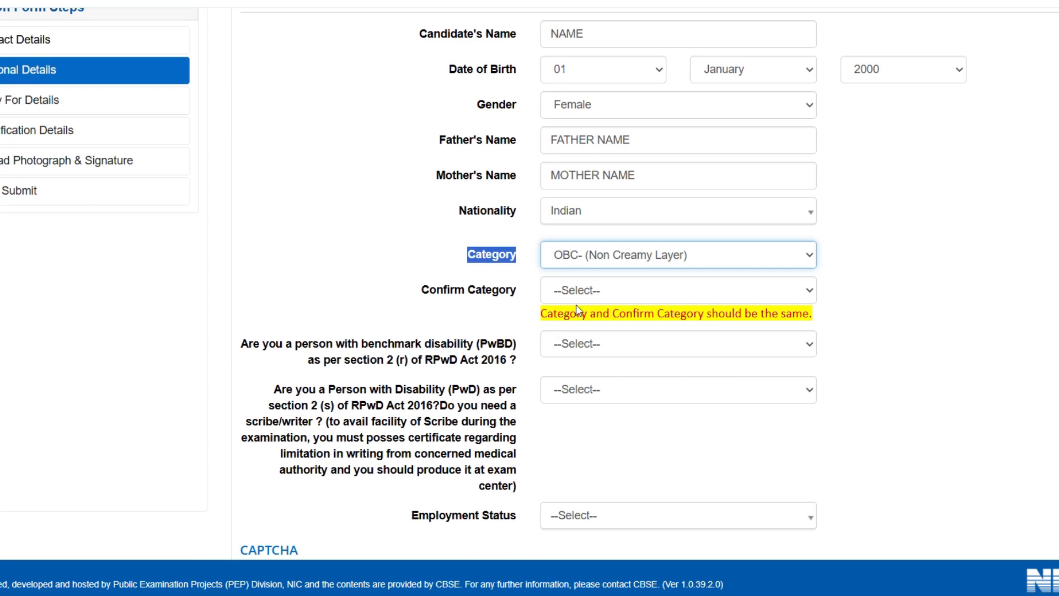
click(601, 289)
click(594, 332)
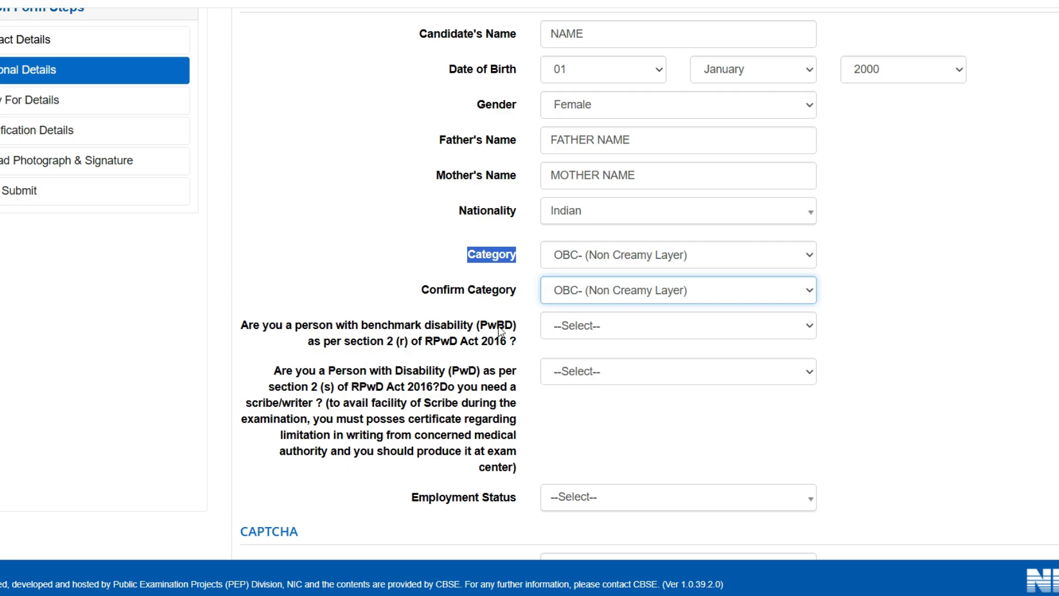
Answer No to the PwBD and PwD scribe questions and set Employment Status to Not Employed.
click(581, 330)
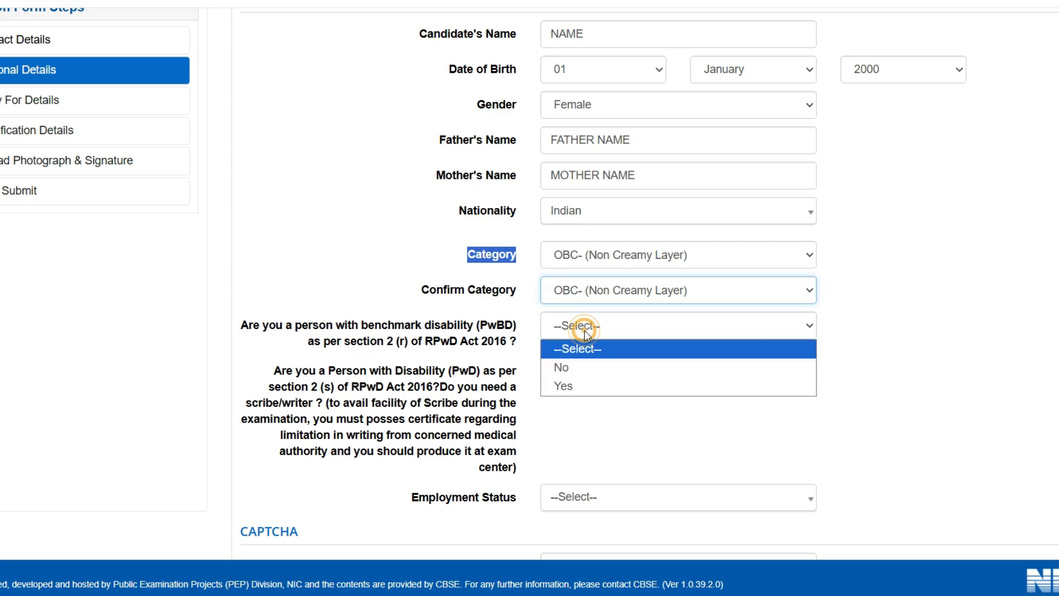
click(563, 368)
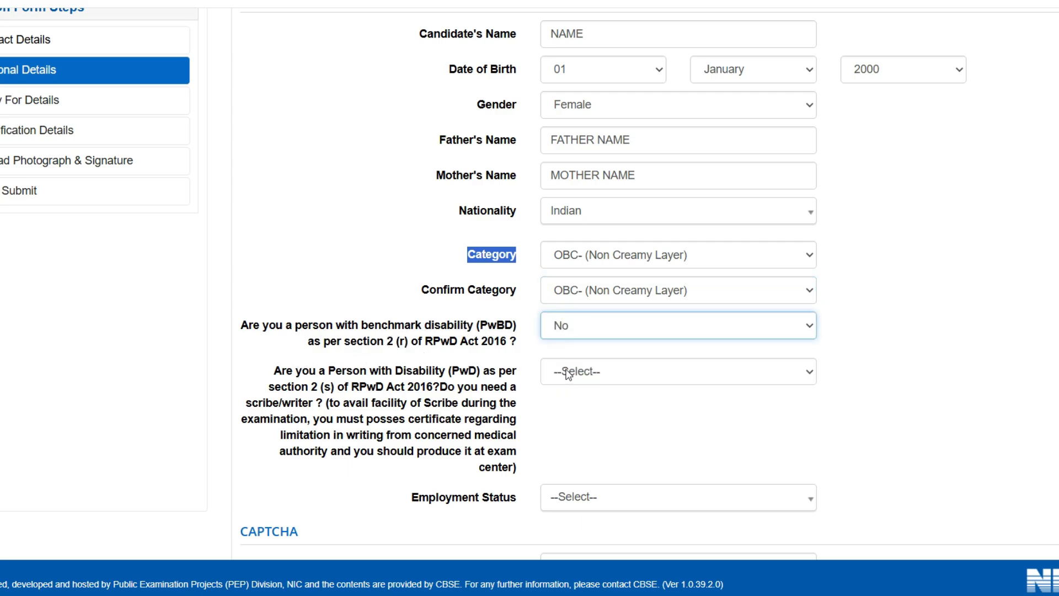
scroll(568, 375, down, 1)
click(547, 317)
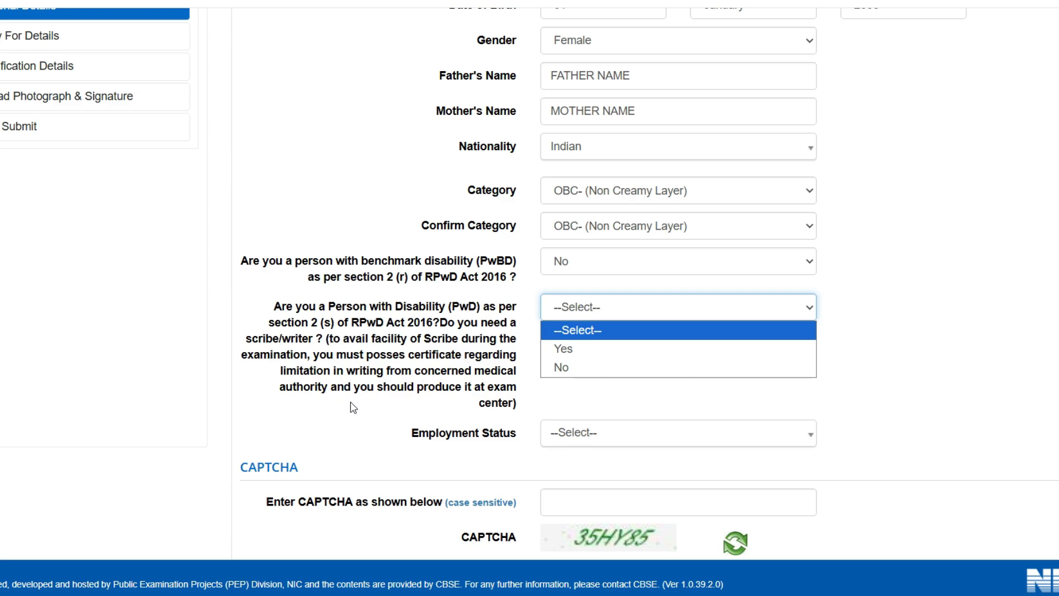
click(557, 367)
scroll(557, 368, down, 2)
drag(412, 326, 516, 329)
click(600, 331)
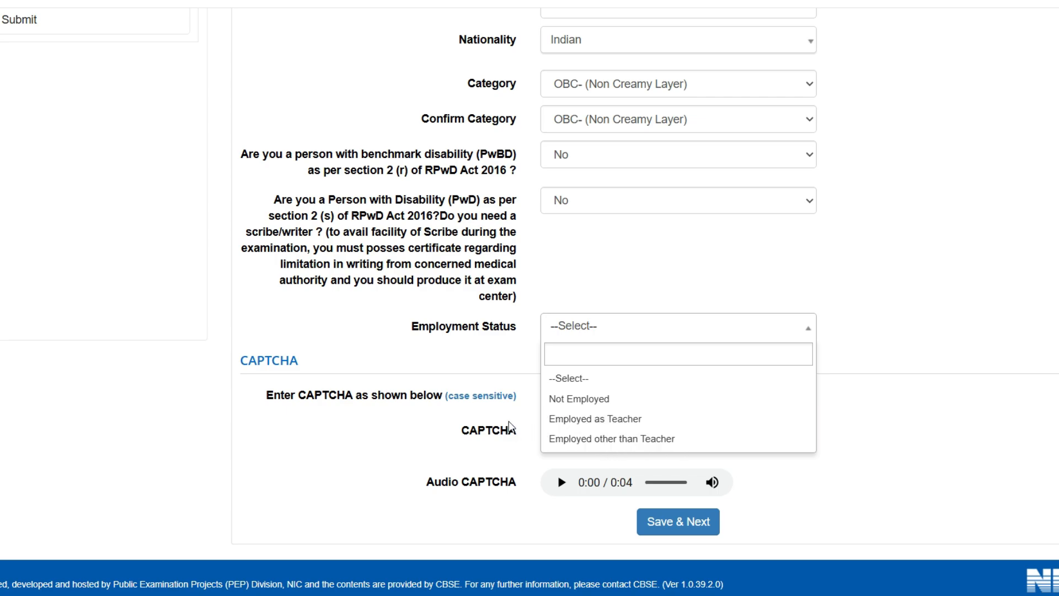
click(552, 398)
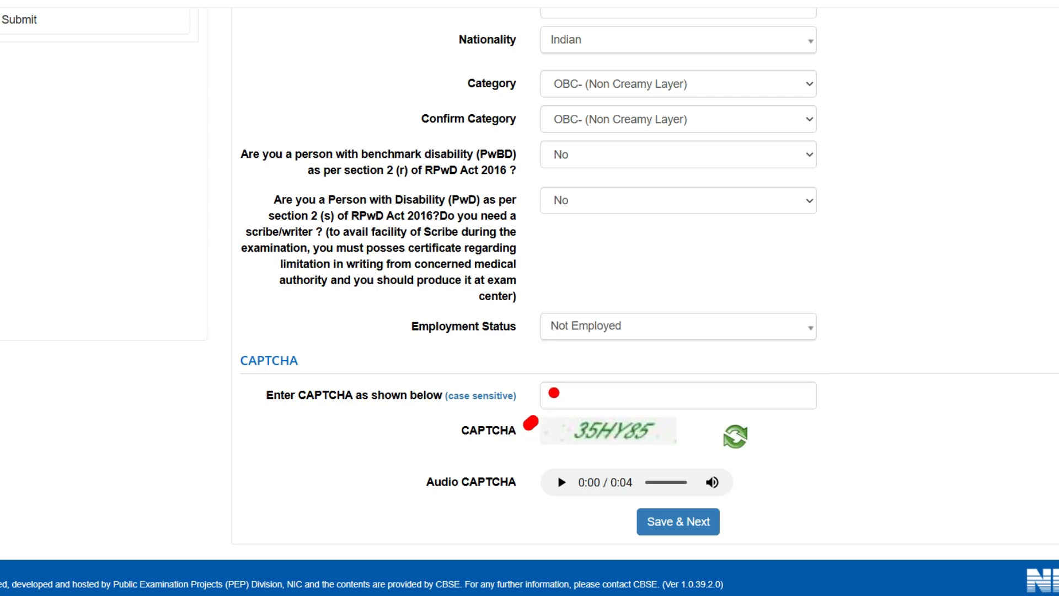
Enter the CAPTCHA and save the Personal Details section, confirming with Yes.
drag(553, 393, 582, 381)
mouse_move(610, 515)
mouse_down()
mouse_move(791, 526)
mouse_move(633, 502)
mouse_move(613, 515)
mouse_up()
click(598, 404)
text(35HY85)
click(677, 521)
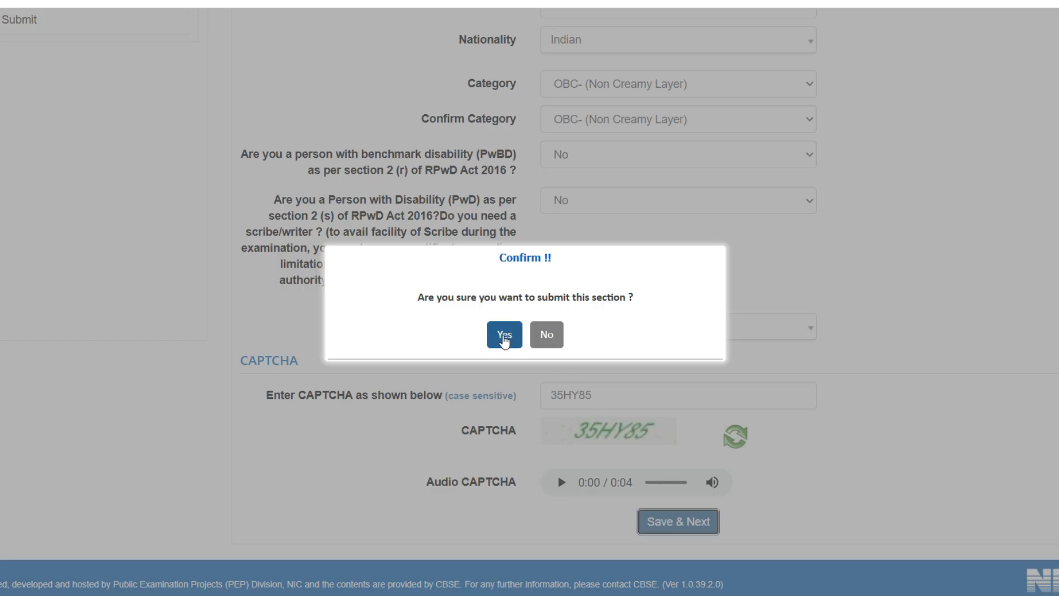
click(504, 335)
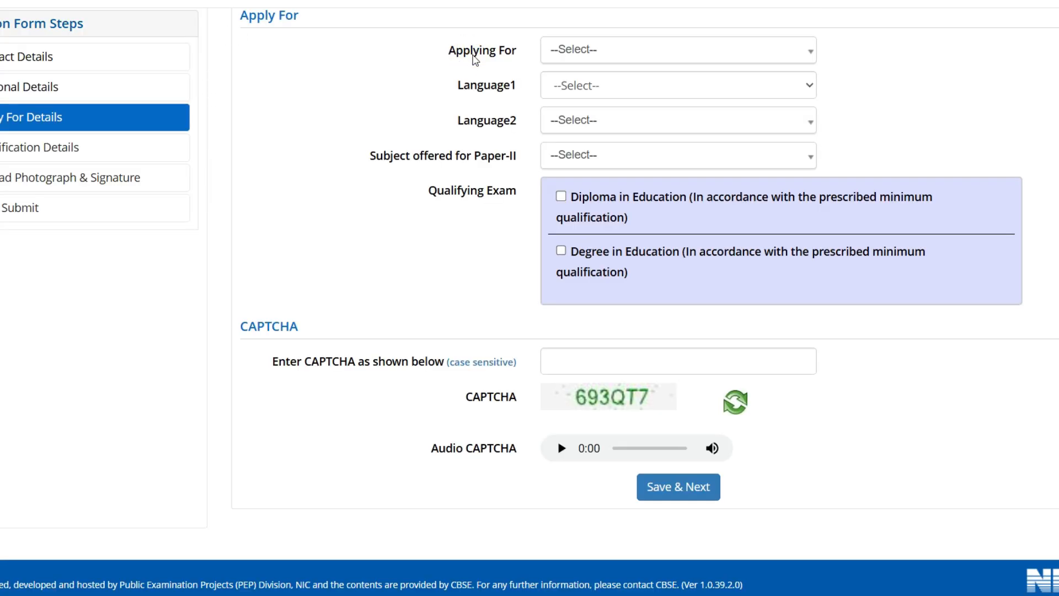
Apply for Paper-I (Class I-V) with Hindi as Language1 and English as Language2.
click(568, 56)
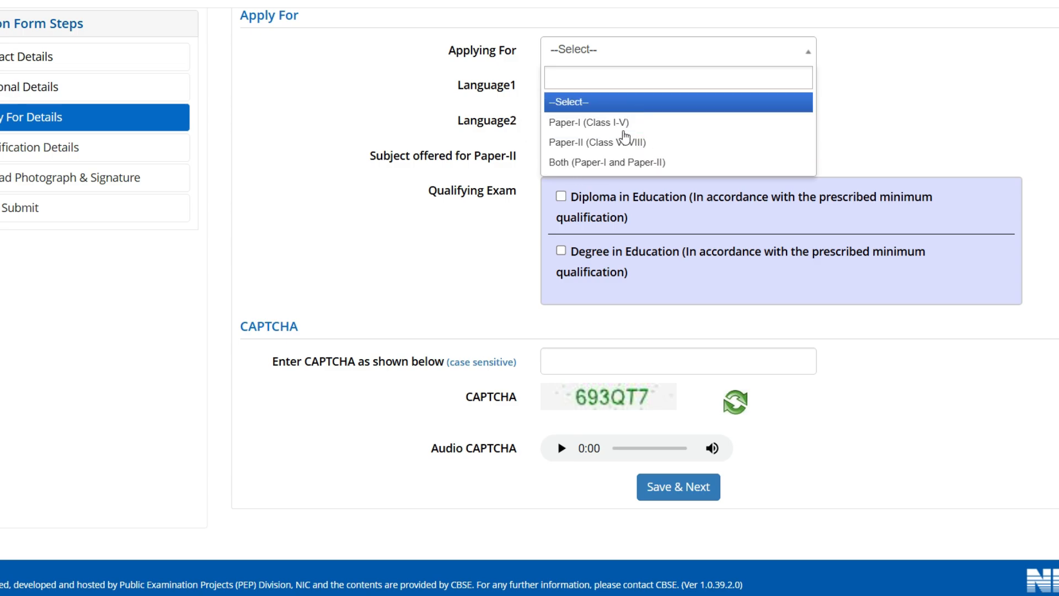
click(601, 122)
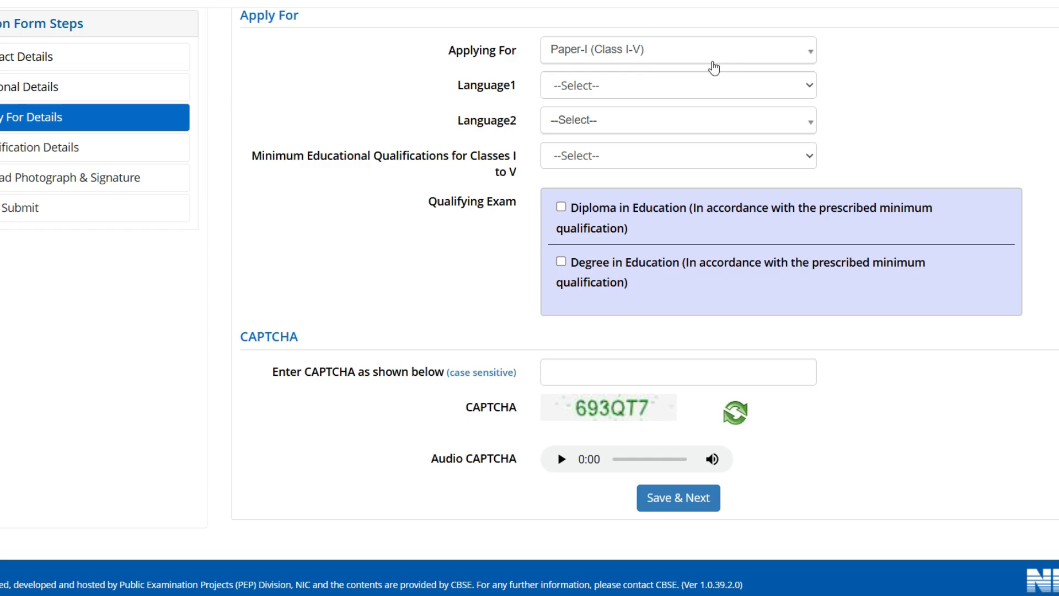
click(677, 44)
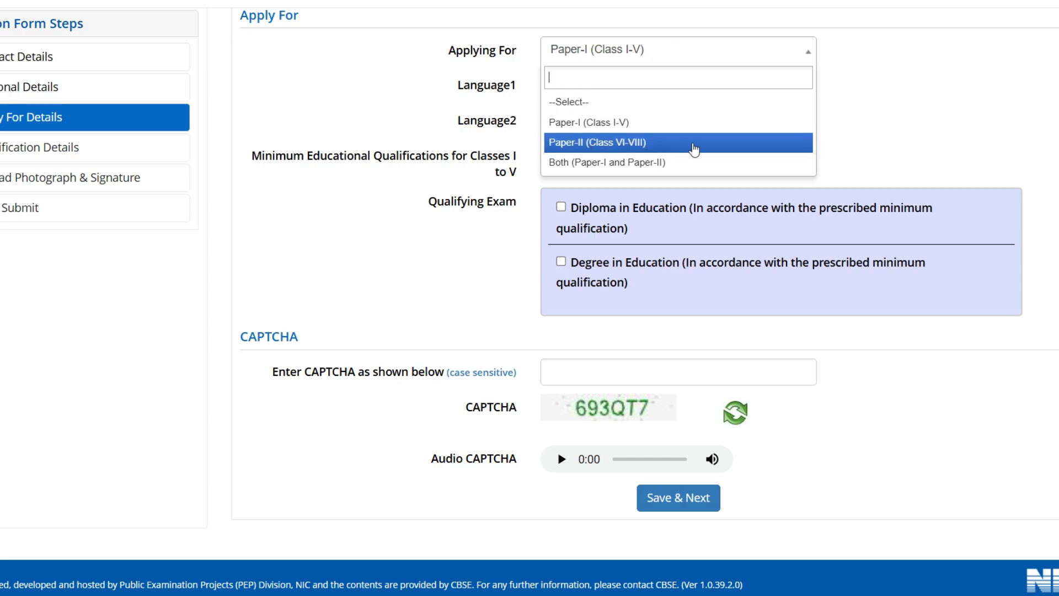
click(902, 115)
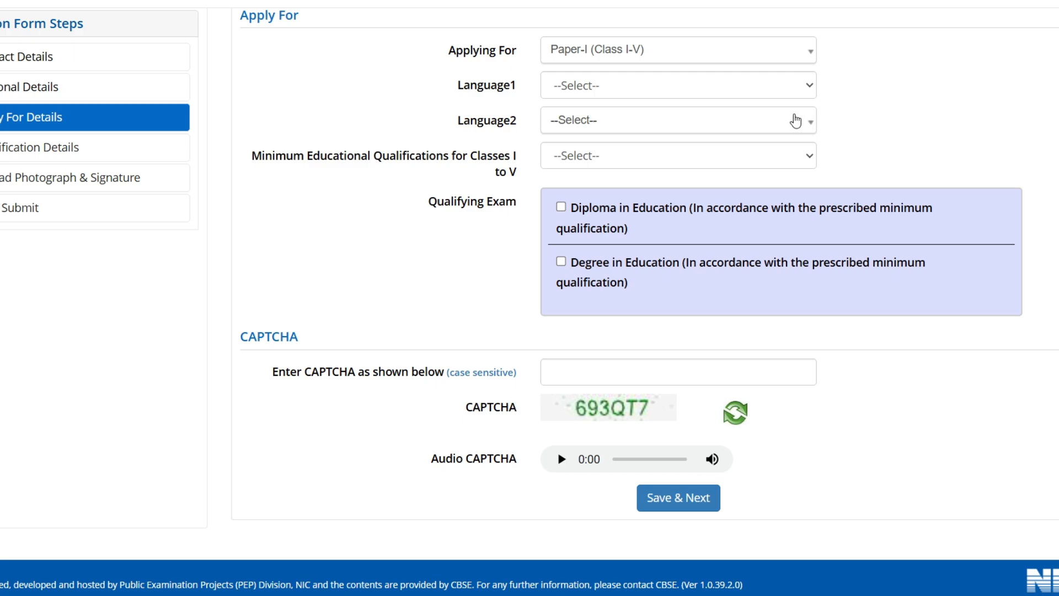
click(623, 87)
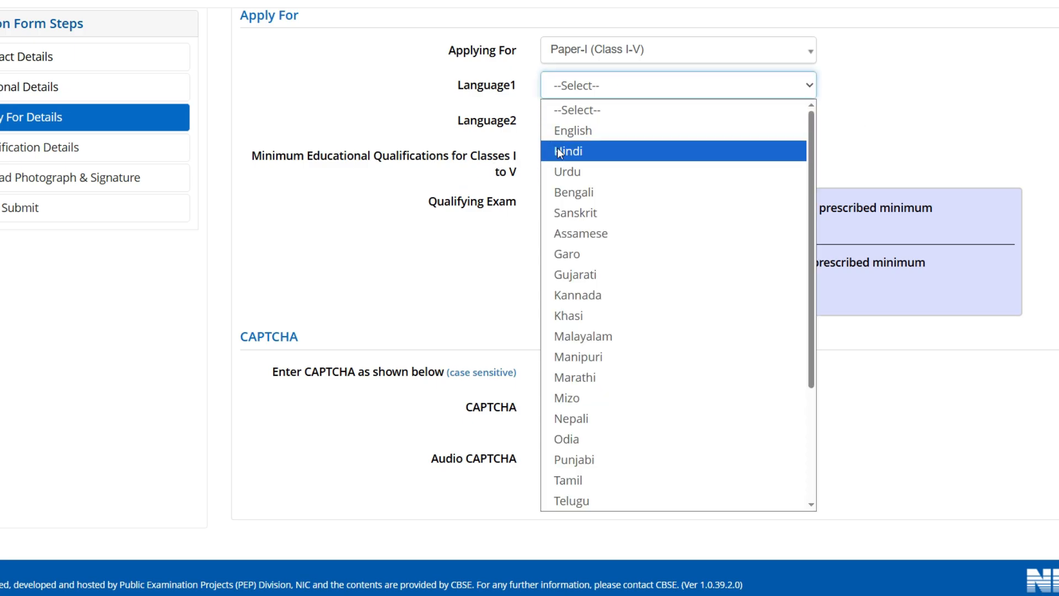
click(576, 153)
click(582, 124)
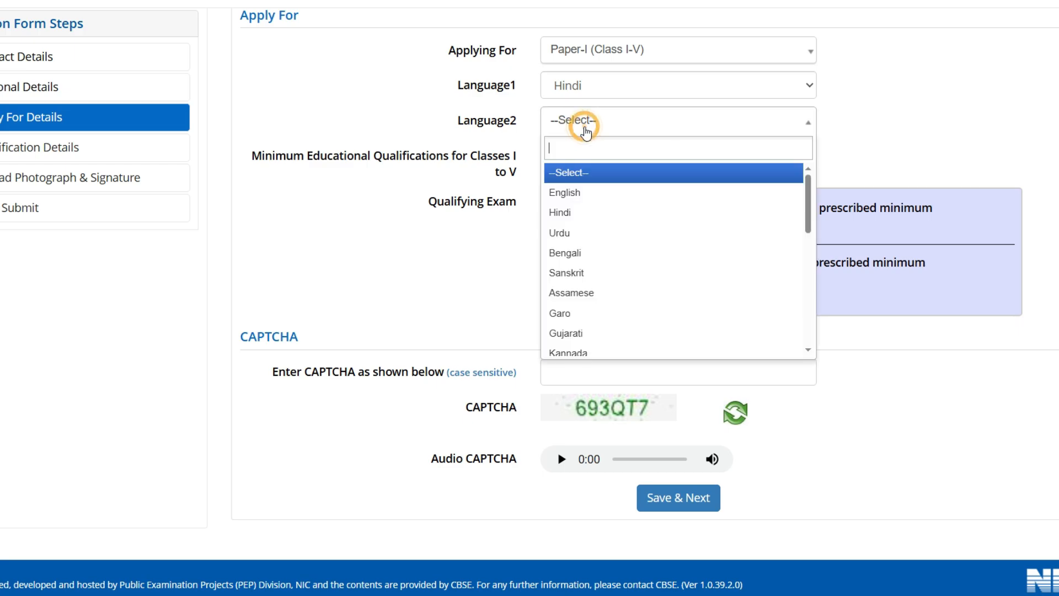
click(573, 194)
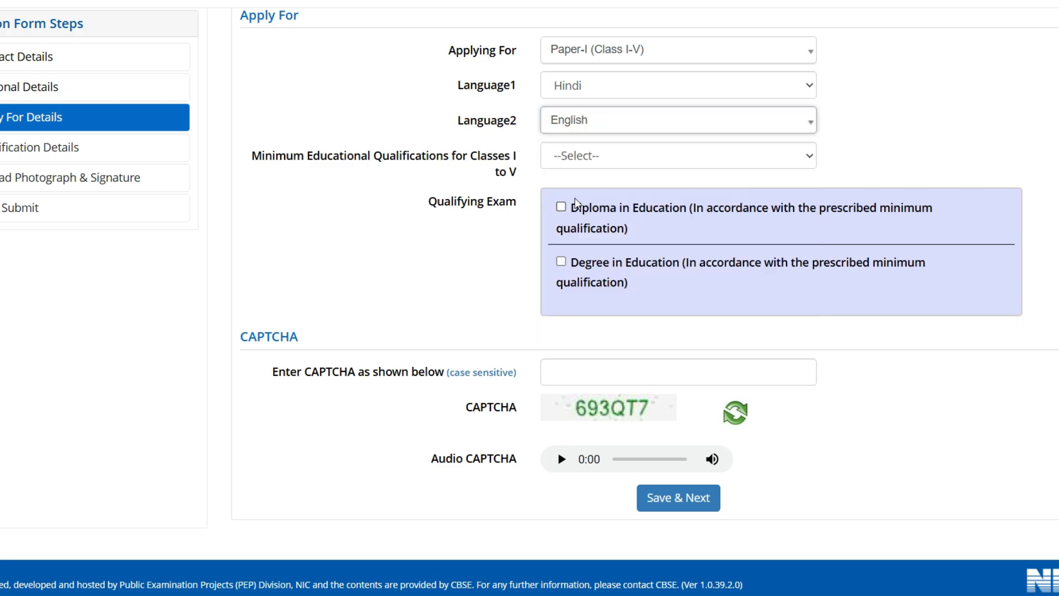
Select option 2 under Minimum Educational Qualifications.
drag(228, 161, 508, 179)
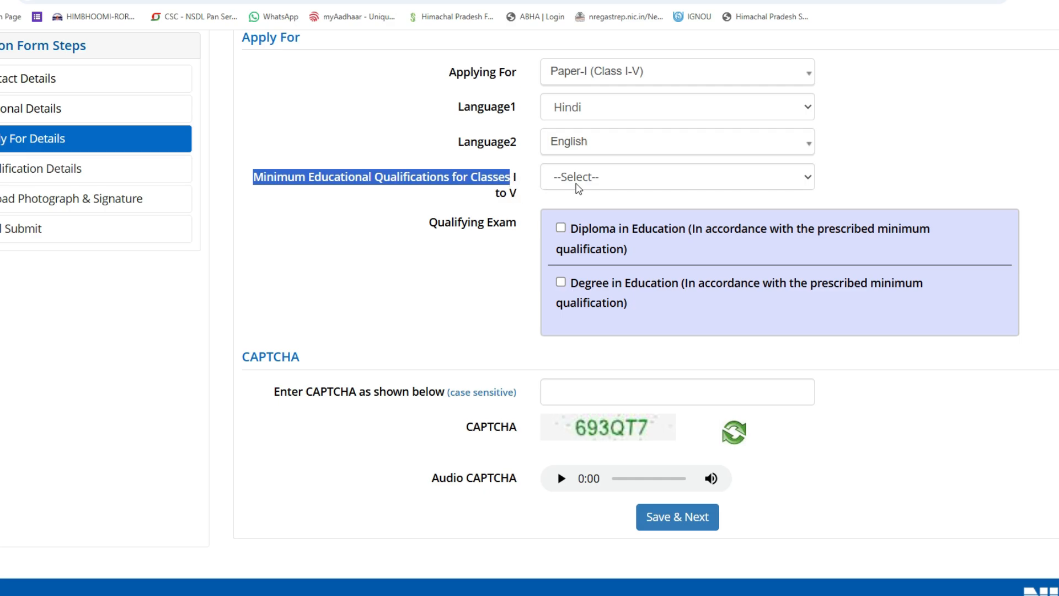
click(599, 179)
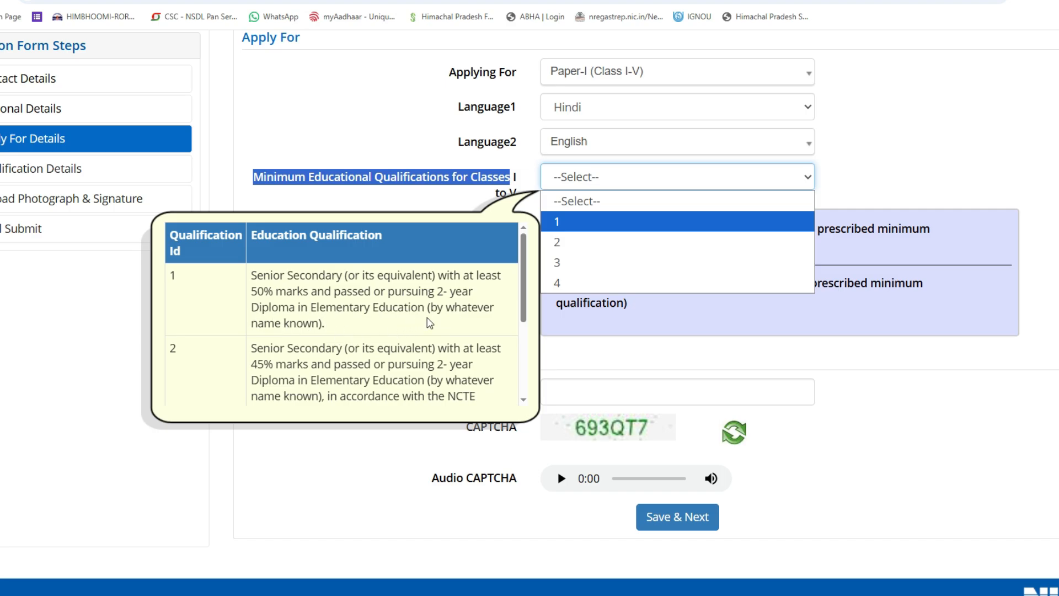
scroll(364, 309, down, 3)
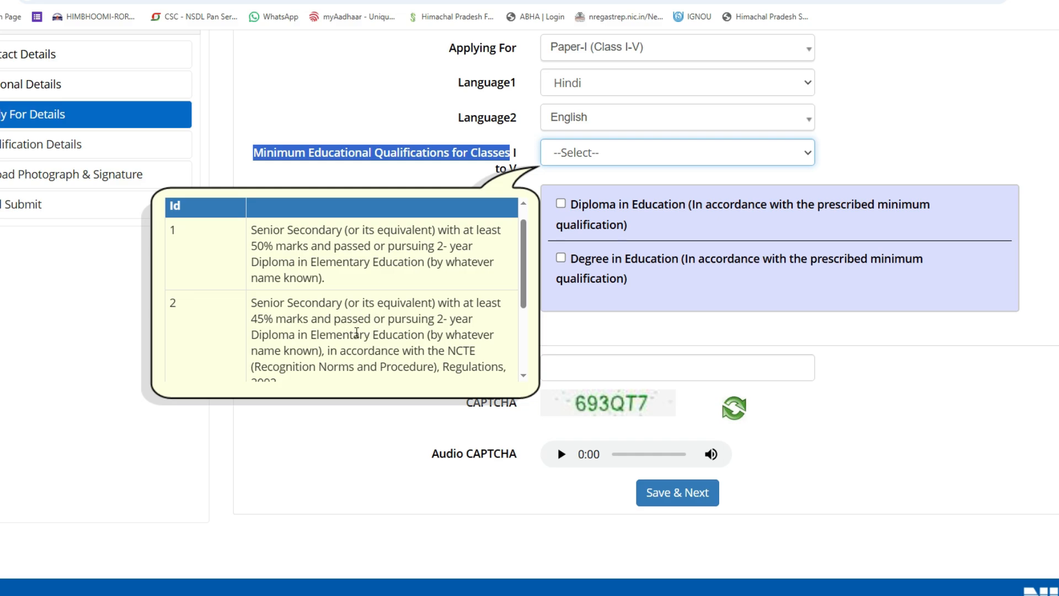
click(356, 333)
click(559, 152)
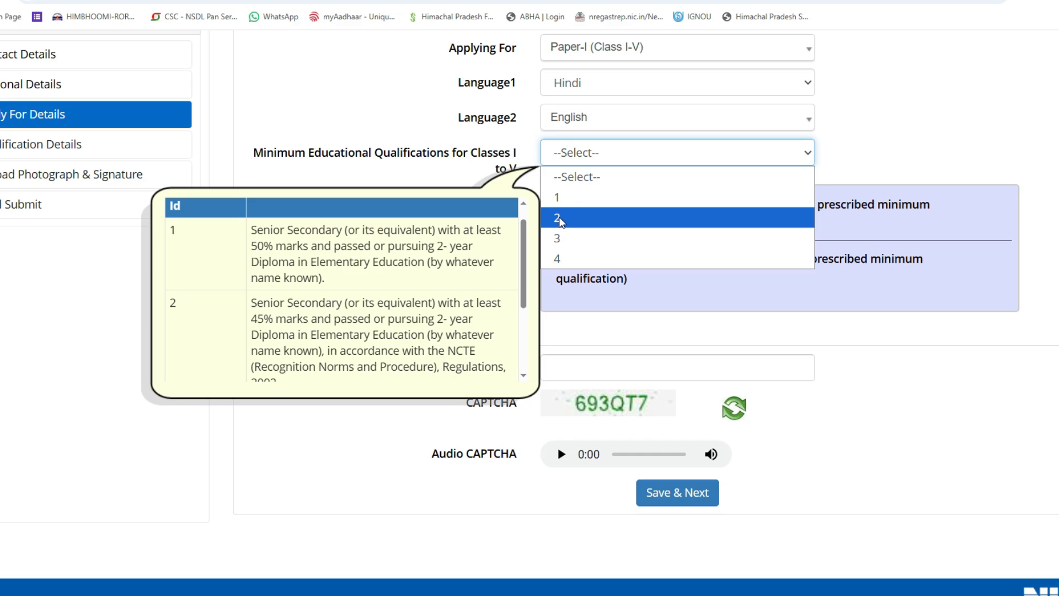
click(558, 218)
click(761, 364)
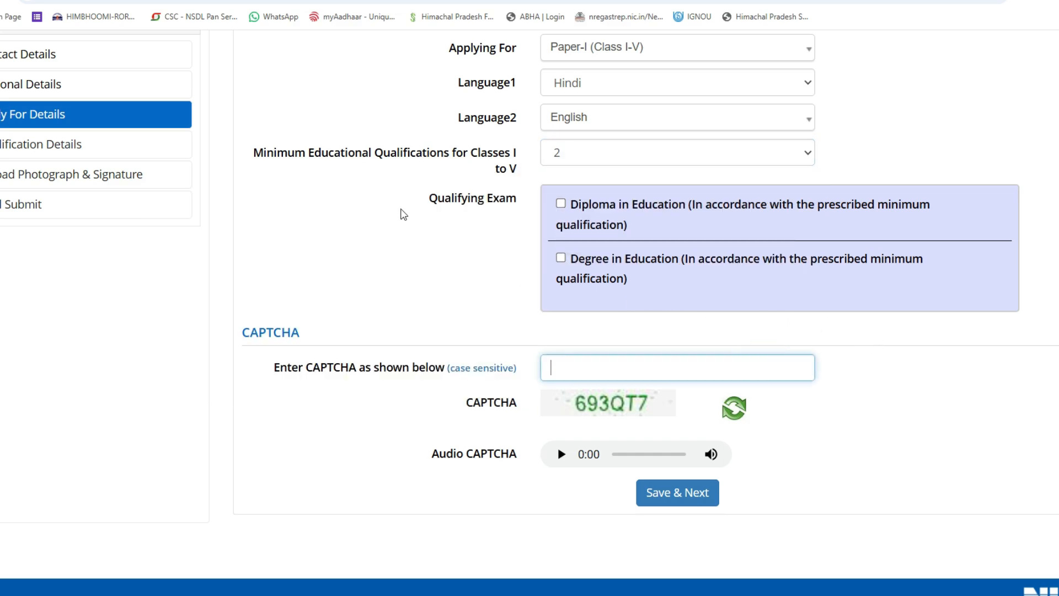
drag(403, 214, 523, 199)
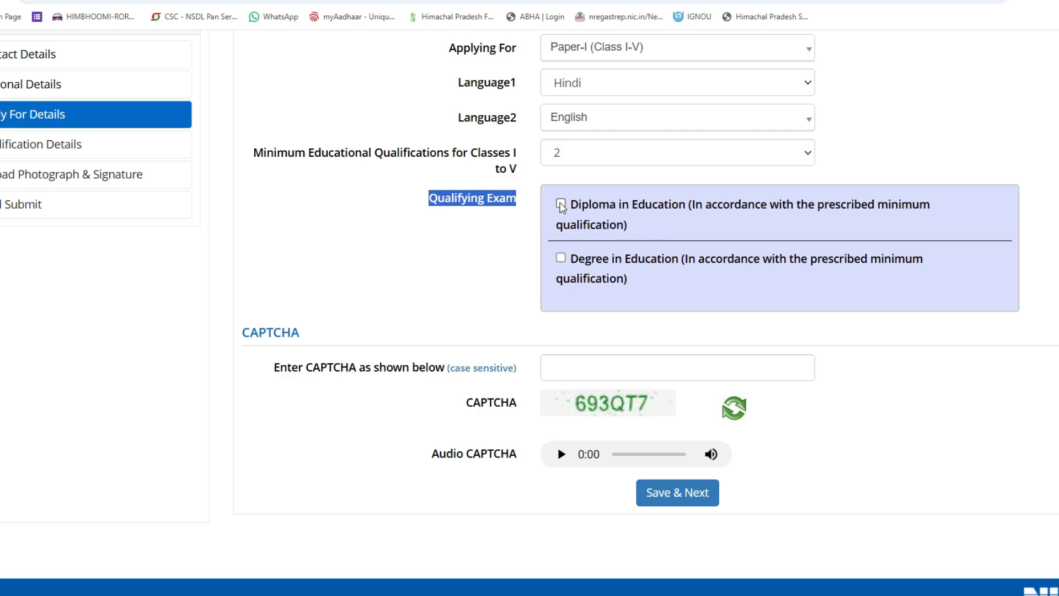
Tick Diploma in Education, enter the CAPTCHA, and save Apply For Details, confirming Yes.
click(561, 204)
click(254, 361)
drag(254, 361, 397, 368)
click(598, 364)
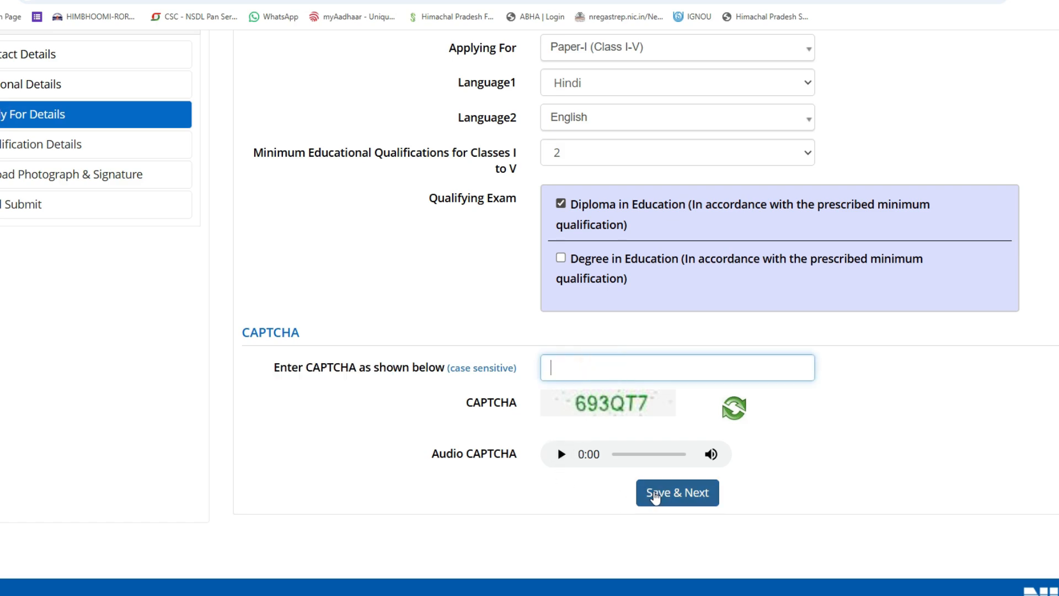
key(ctrl+2)
drag(611, 487, 639, 489)
key(Escape)
click(651, 492)
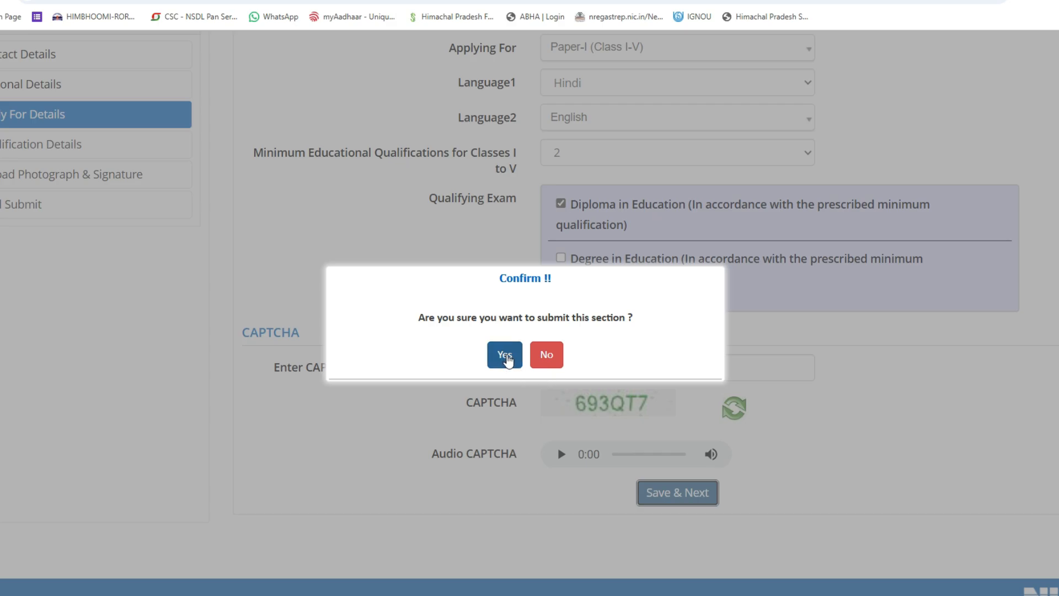
click(506, 357)
key(ctrl+2)
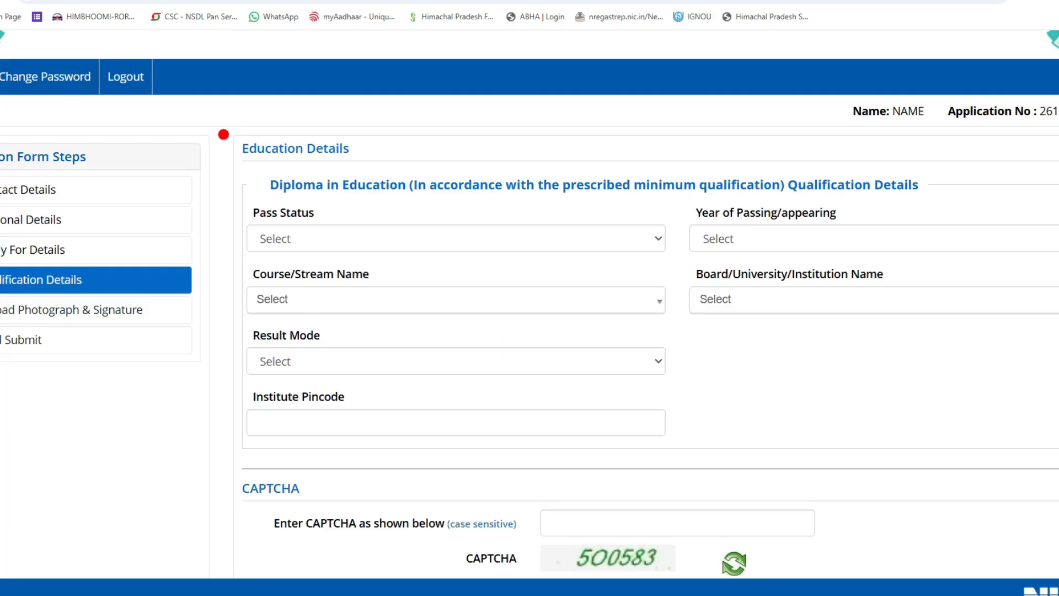
Switch the diploma's pass status from Passed to Appearing.
drag(221, 132, 282, 112)
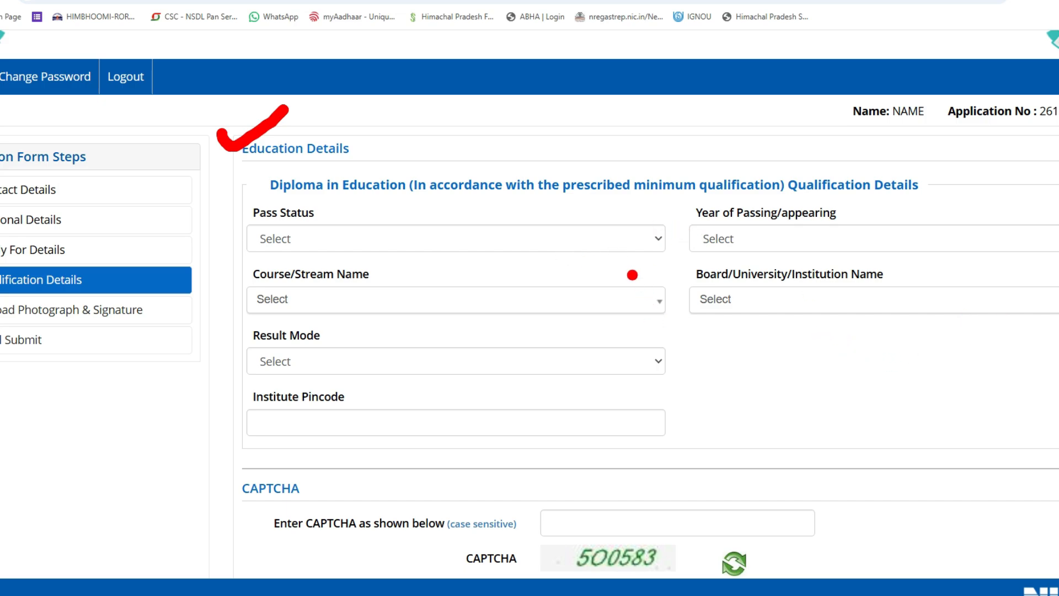
key(Escape)
drag(261, 216, 315, 215)
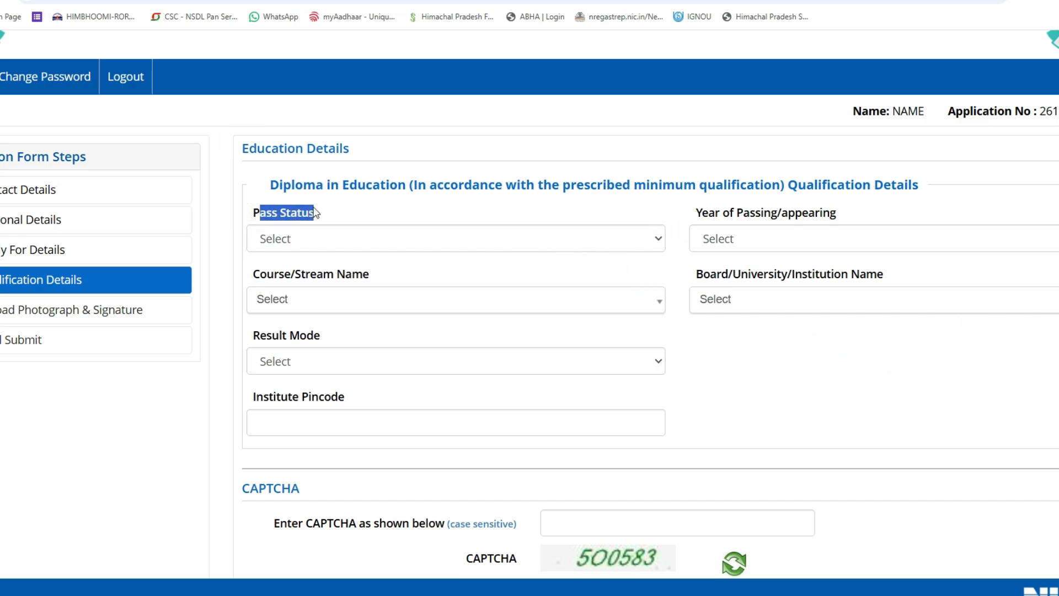
click(400, 234)
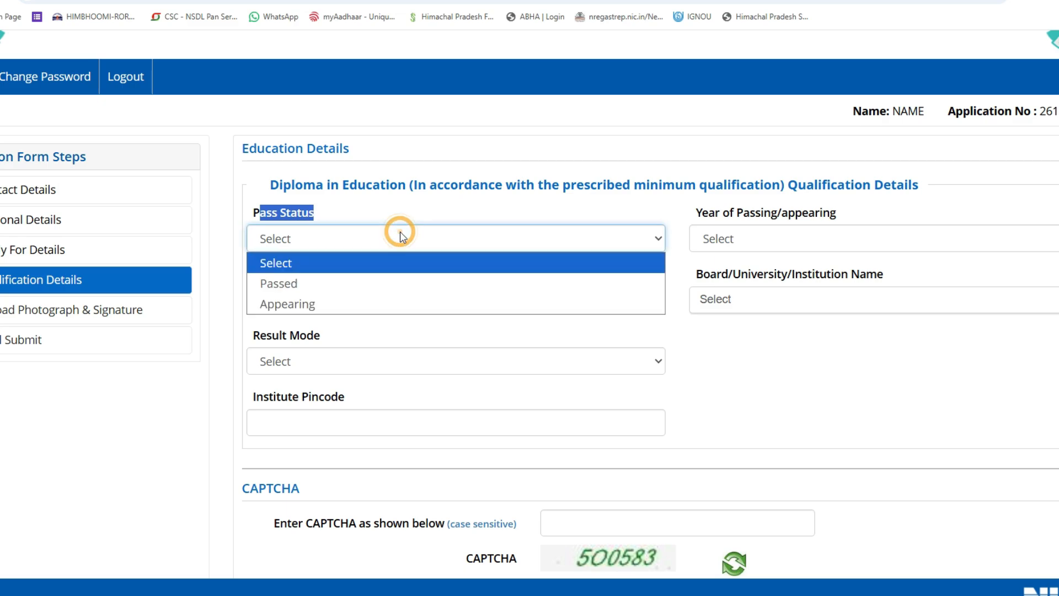
click(283, 284)
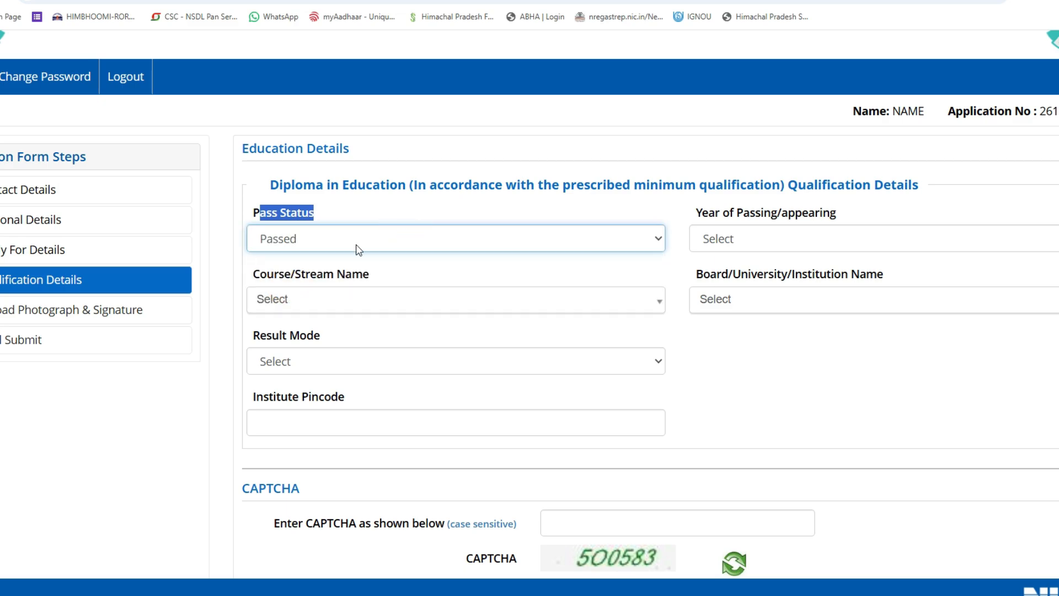
click(373, 241)
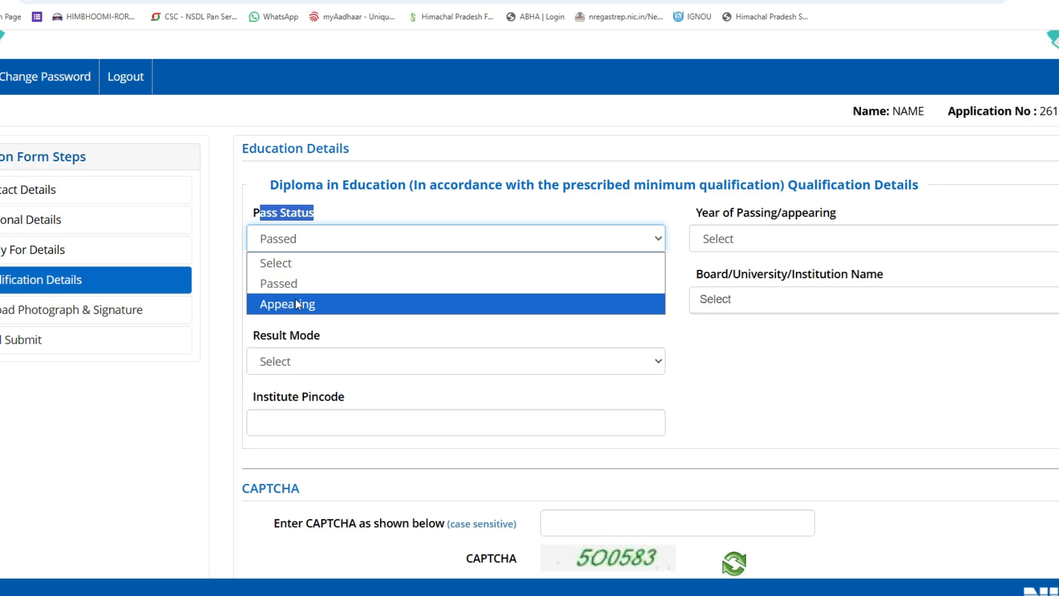
click(279, 304)
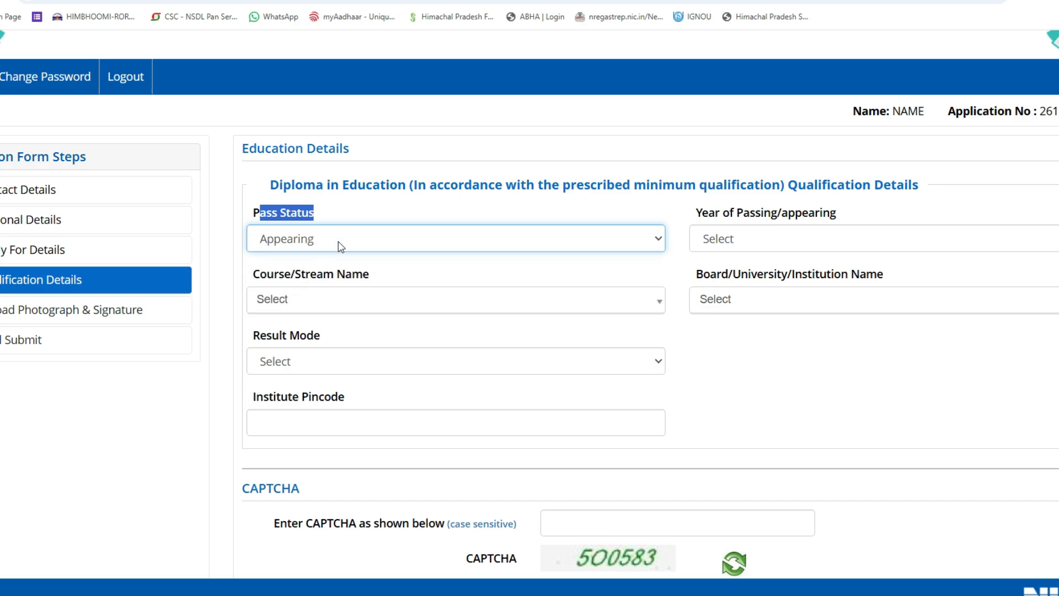
click(366, 231)
click(366, 229)
Set the passing year to 2026 and the course to Education/Elementry Education etc.
click(814, 240)
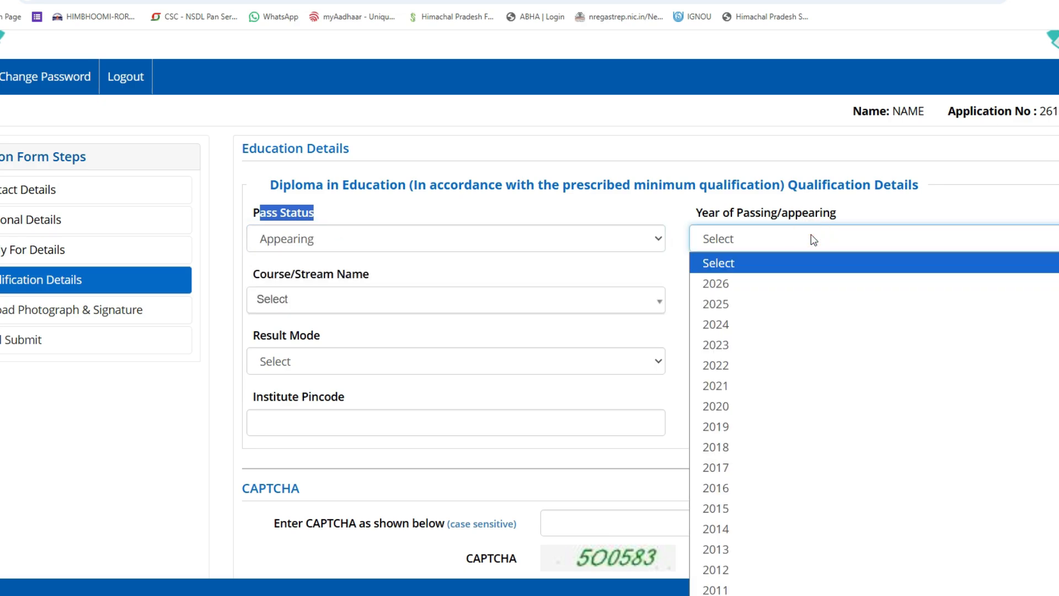
click(718, 284)
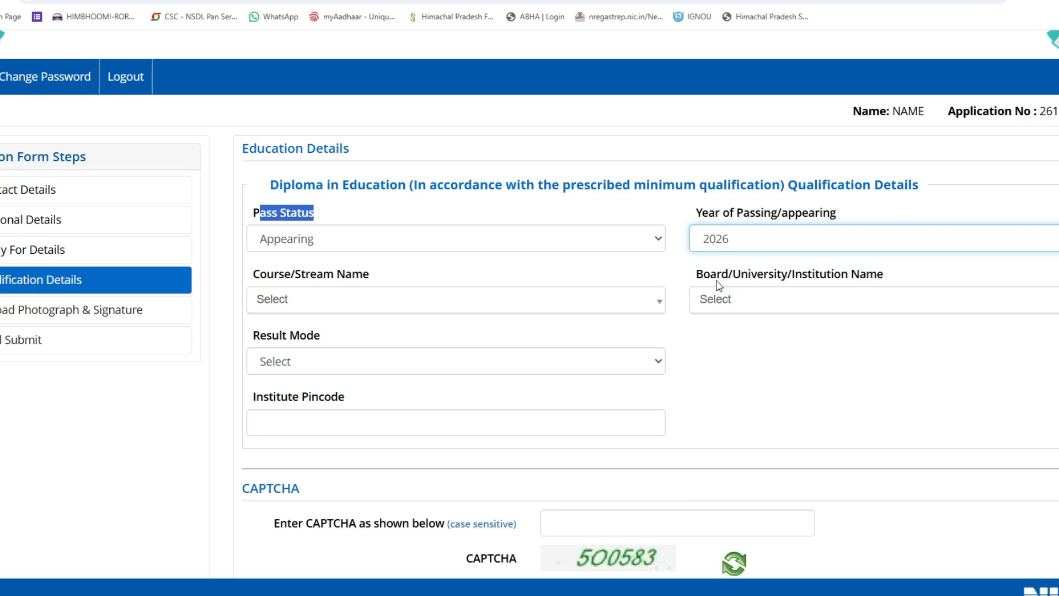
drag(243, 270, 378, 275)
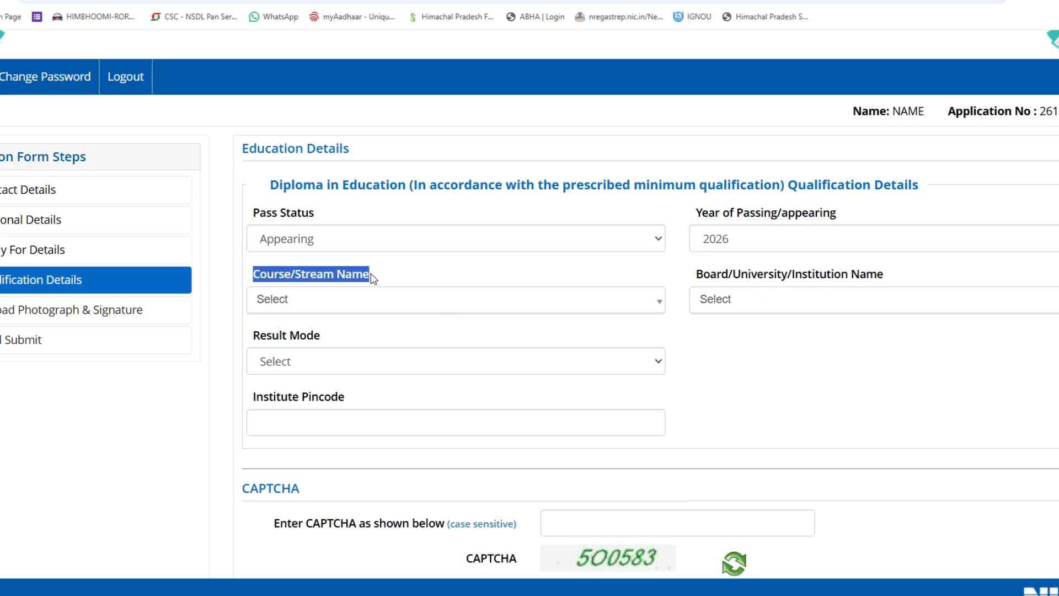
click(372, 299)
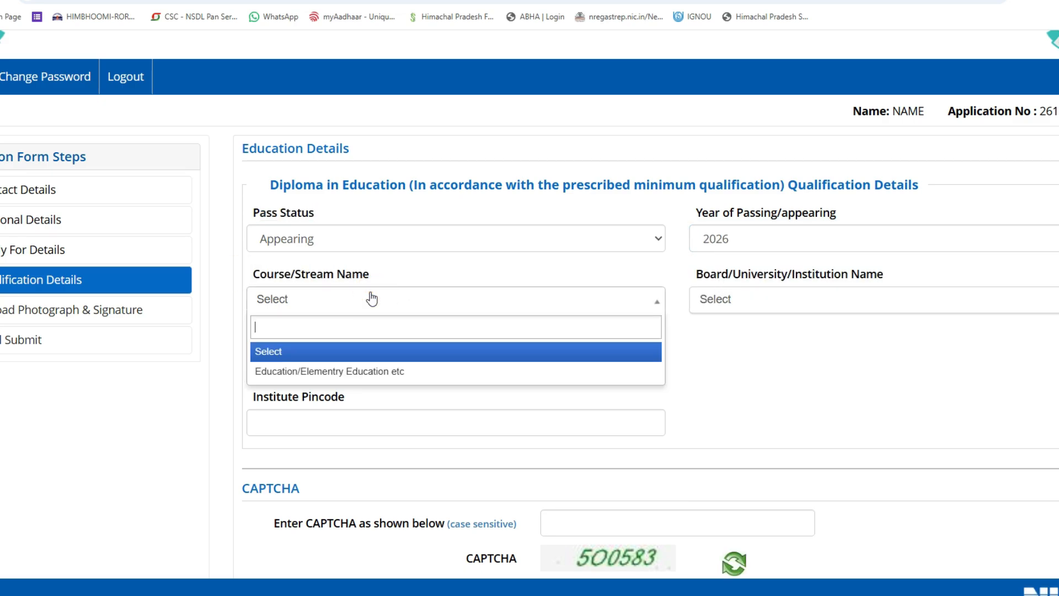
click(307, 372)
click(704, 278)
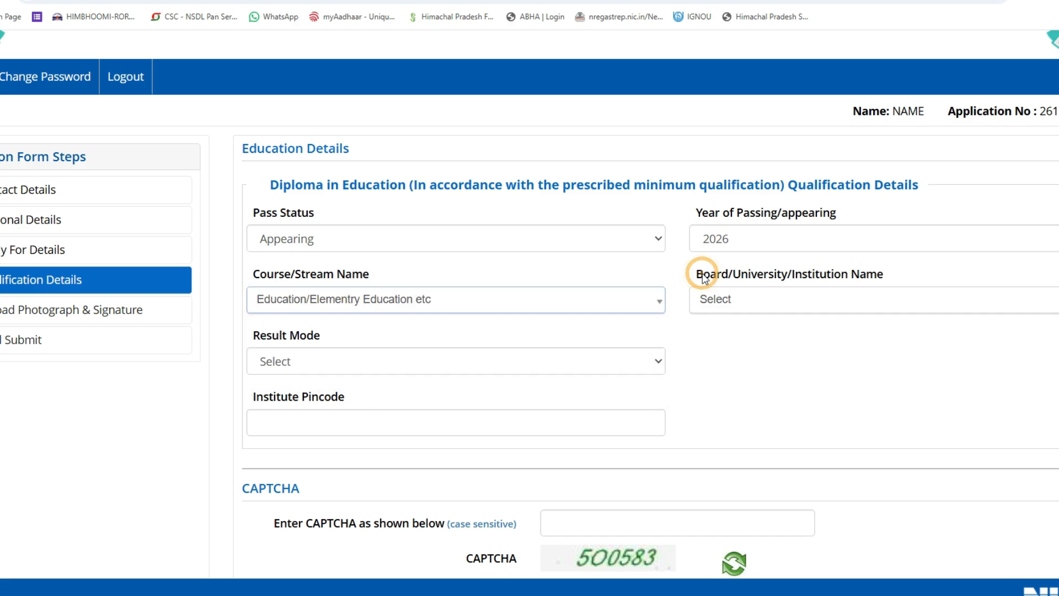
Set the Board/University to OTHERS, reselecting the Education/Elementry Education etc course.
click(760, 304)
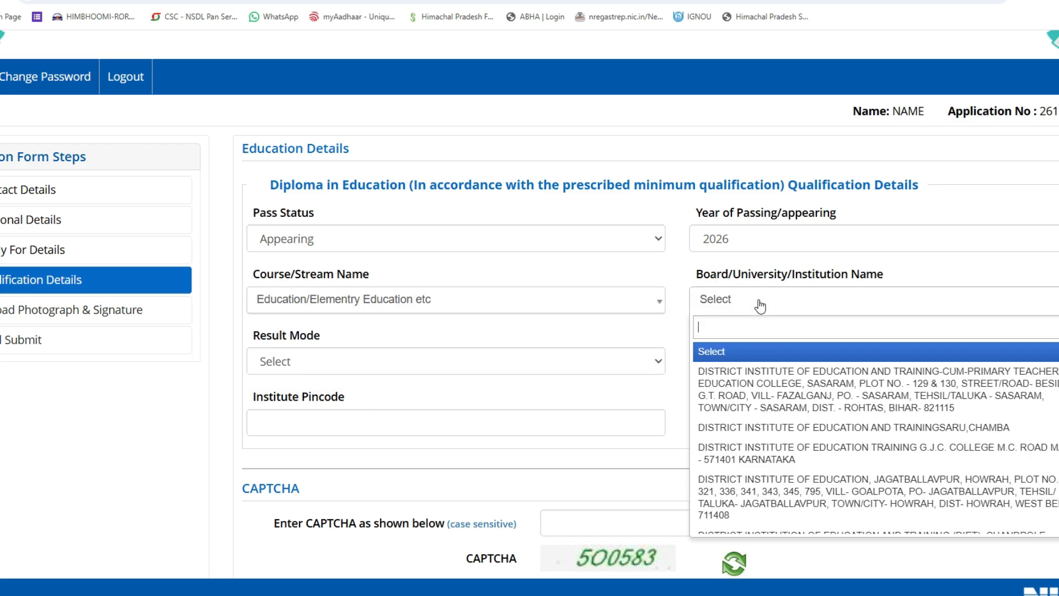
click(876, 408)
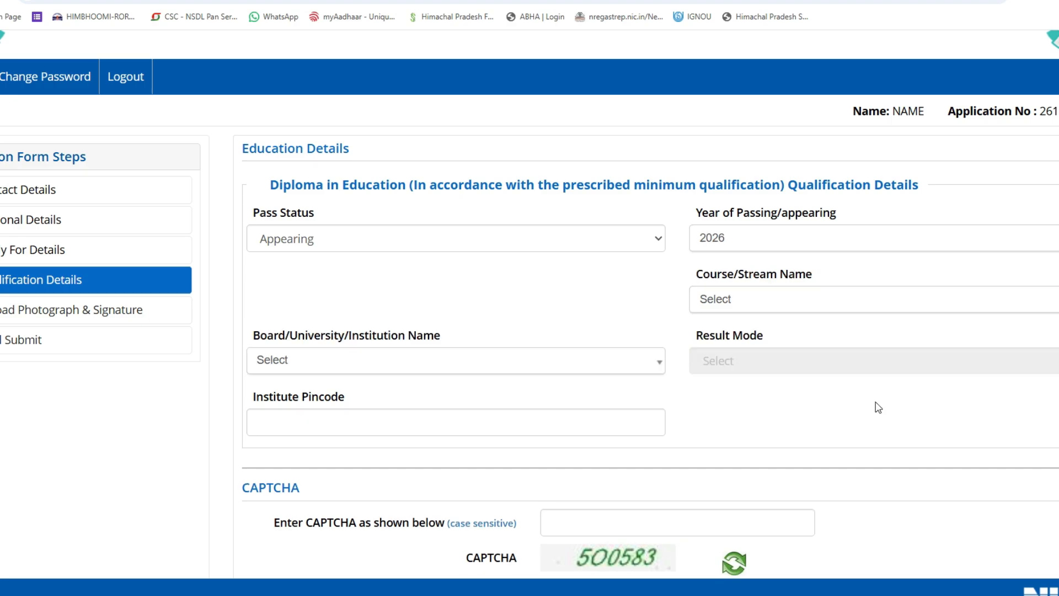
click(778, 298)
click(786, 374)
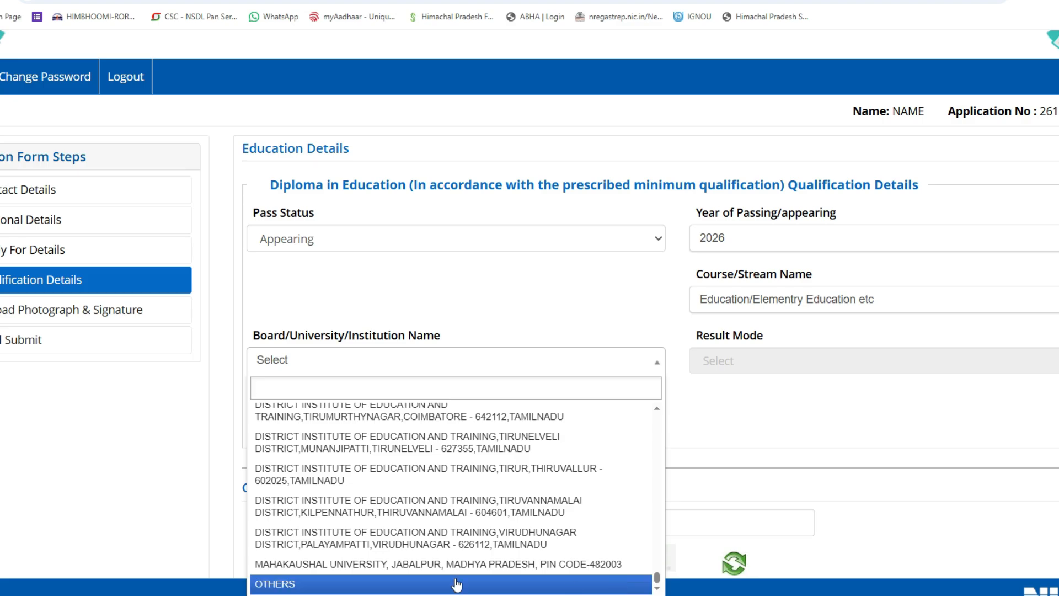
click(289, 583)
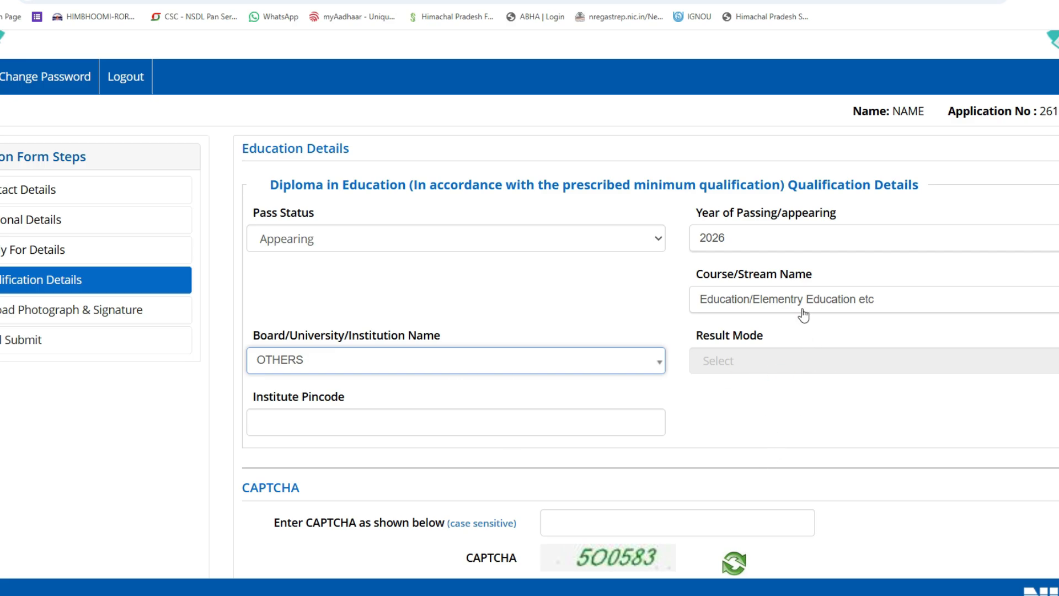
Check the other board name and institute pincode fields, then restore pass status to Passed.
scroll(805, 311, down, 2)
click(733, 224)
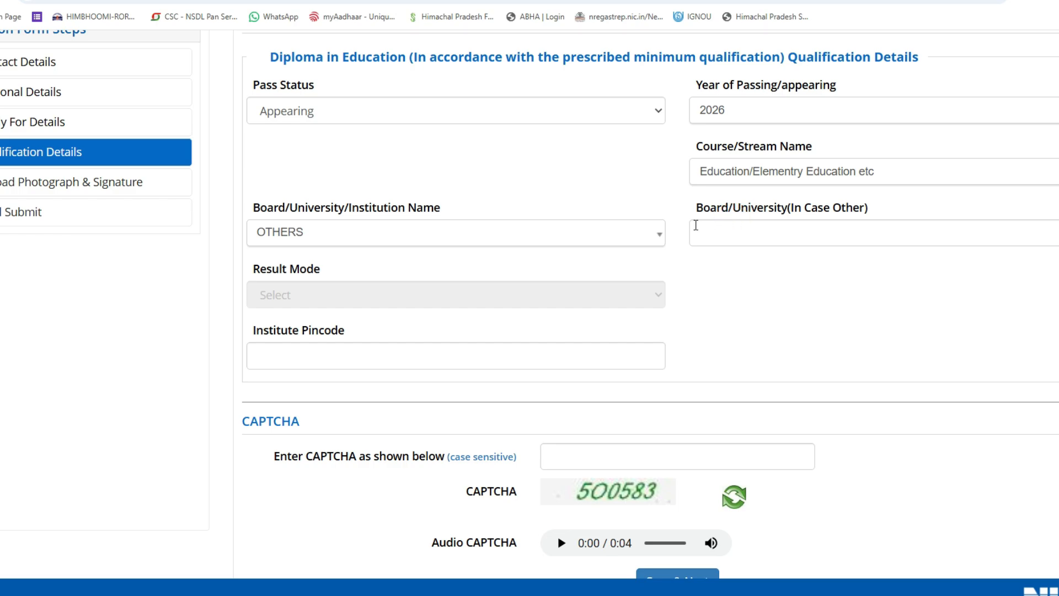
drag(693, 213, 862, 209)
click(842, 228)
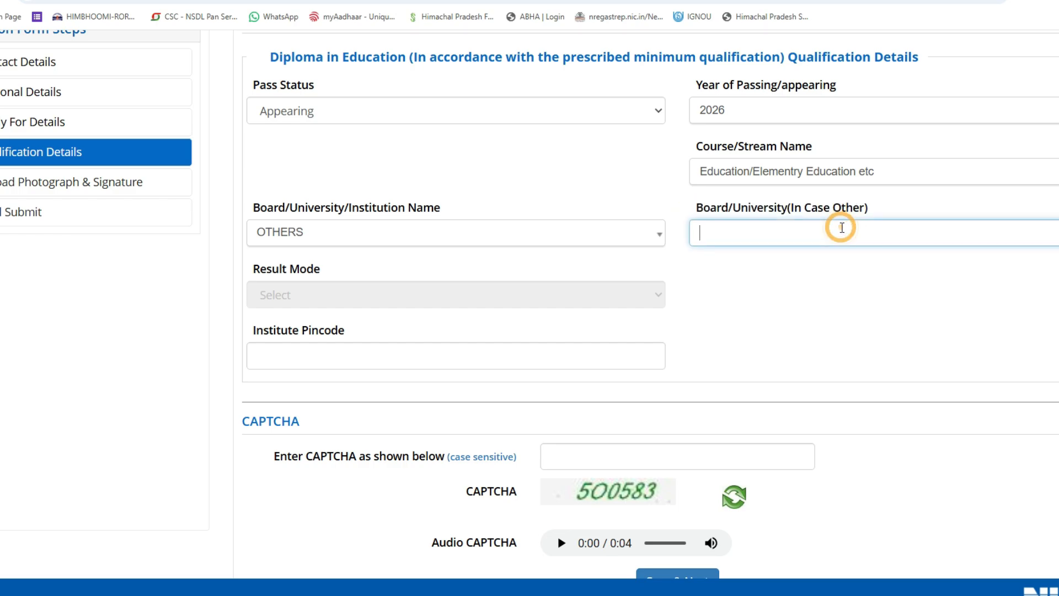
drag(253, 330, 388, 348)
click(388, 348)
click(787, 327)
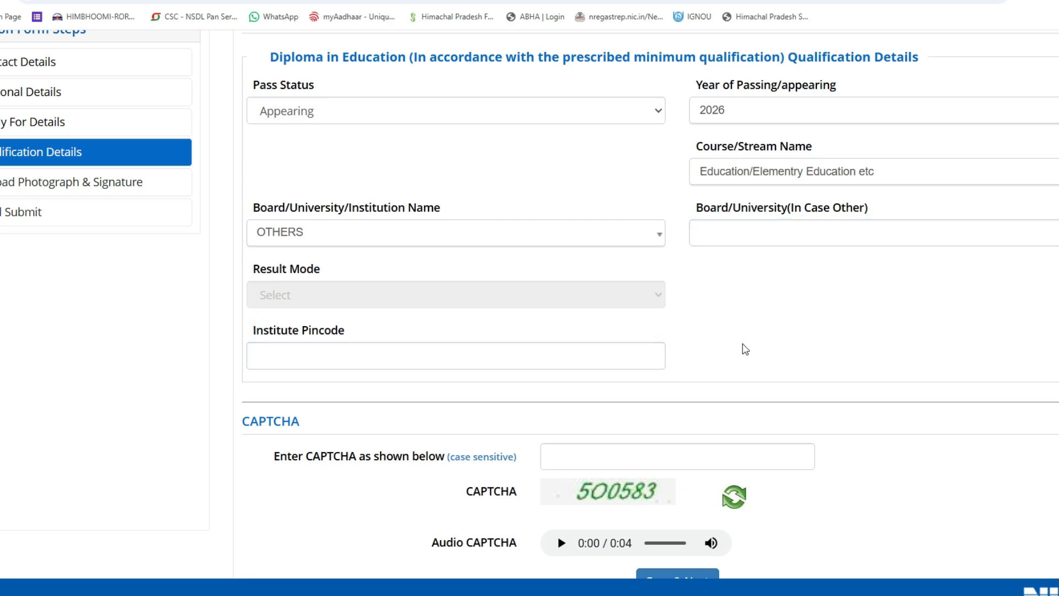
scroll(733, 348, up, 2)
click(332, 241)
click(301, 284)
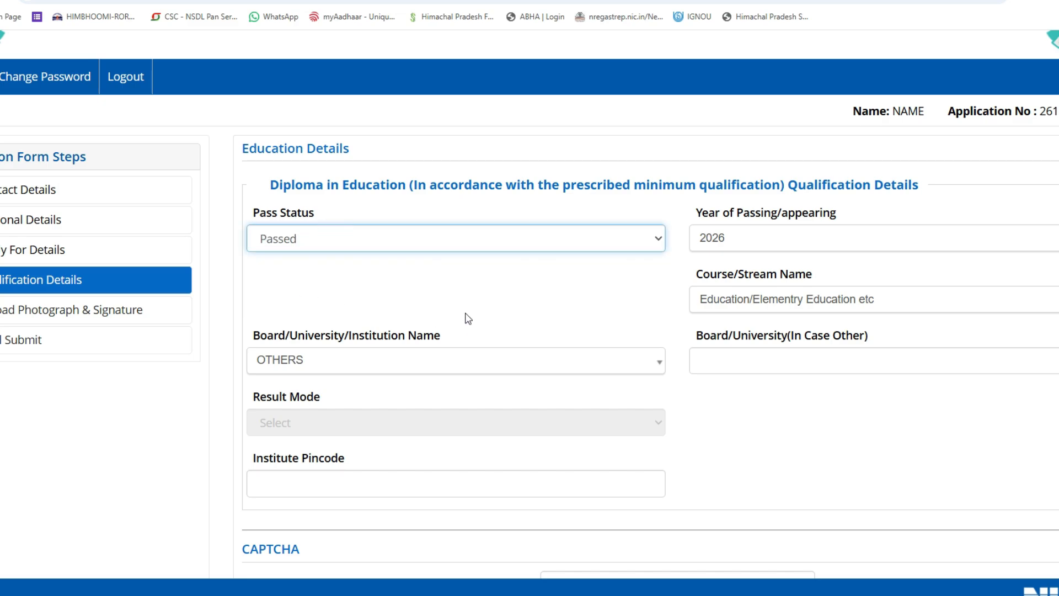
Set the passing year to 2025 and re-pick the Education/Elementry Education etc course.
click(738, 238)
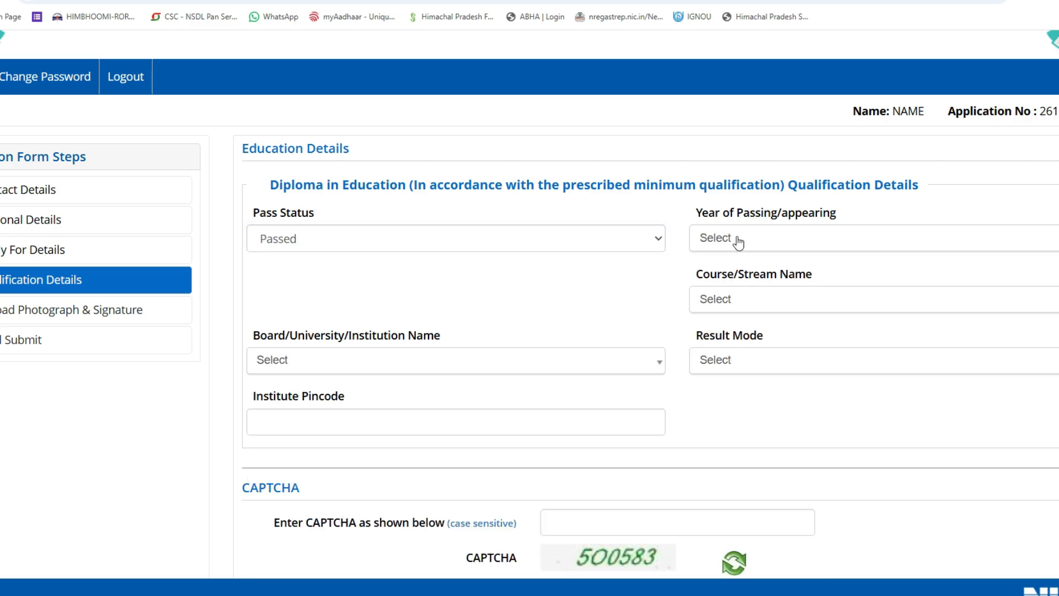
click(734, 238)
scroll(723, 474, down, 1)
scroll(726, 402, up, 1)
click(730, 331)
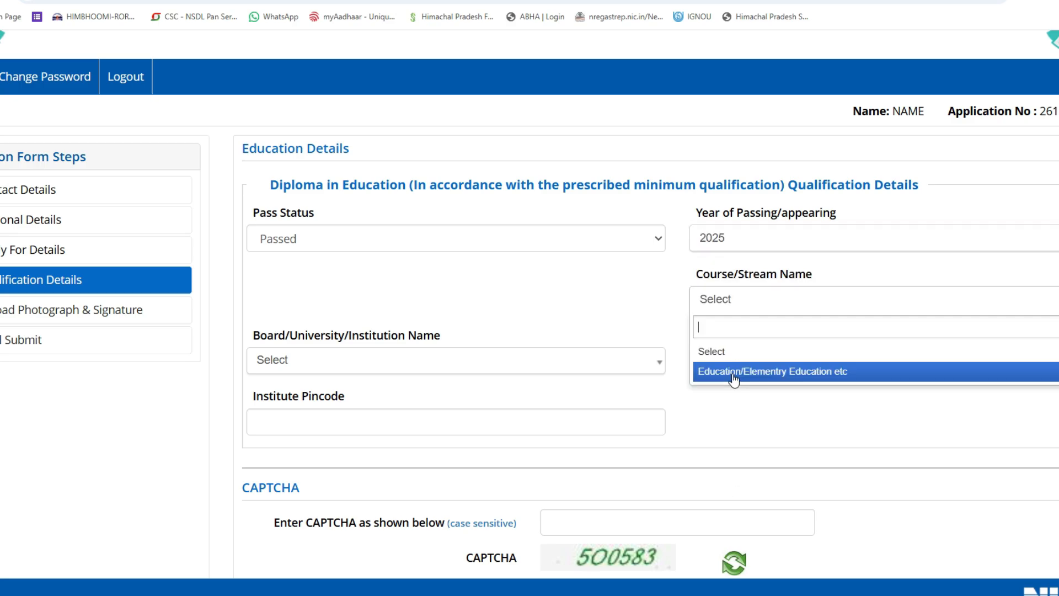
click(734, 378)
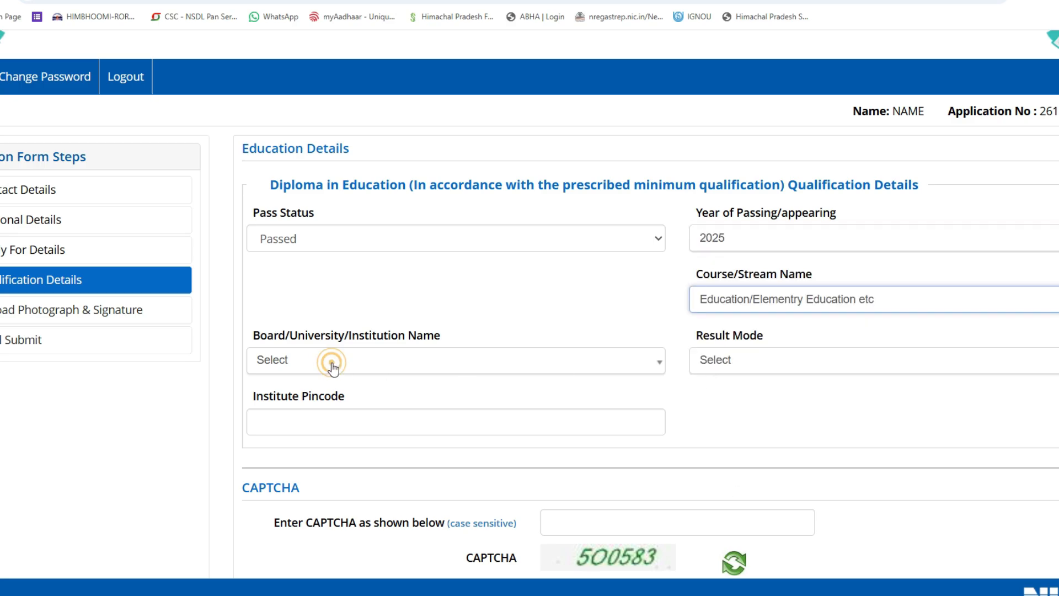
Choose the Jagatballavpur Howrah institute of education and set Result Mode to Percentage.
click(354, 360)
scroll(352, 496, down, 10)
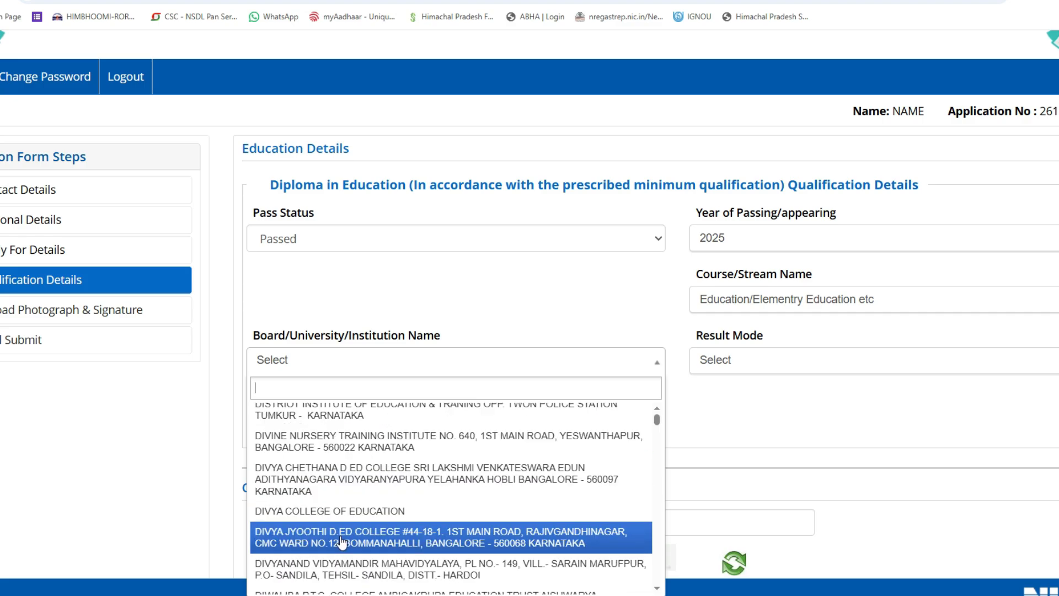
scroll(350, 538, down, 10)
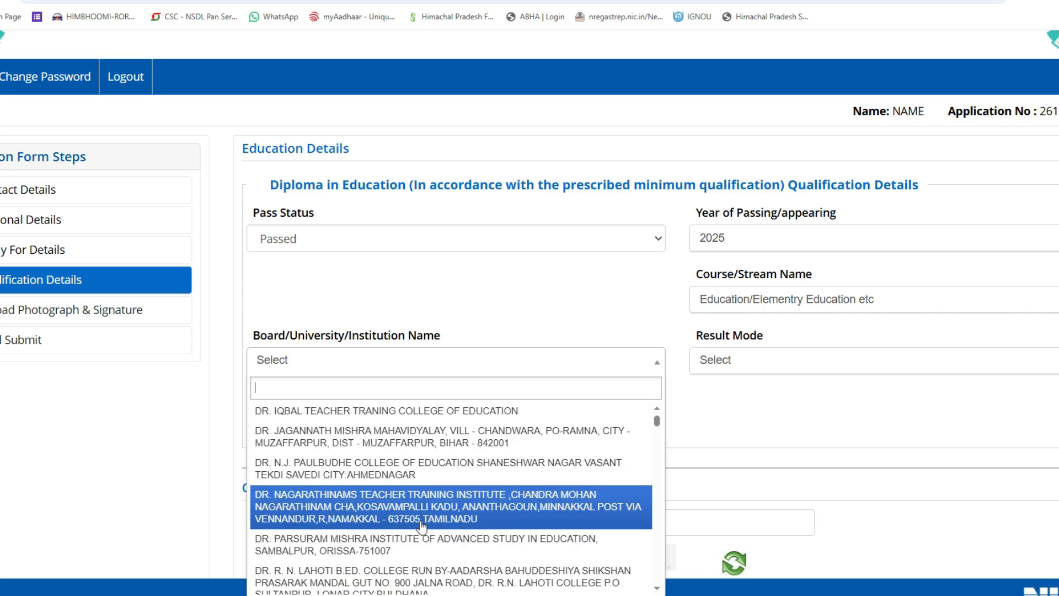
scroll(429, 523, down, 10)
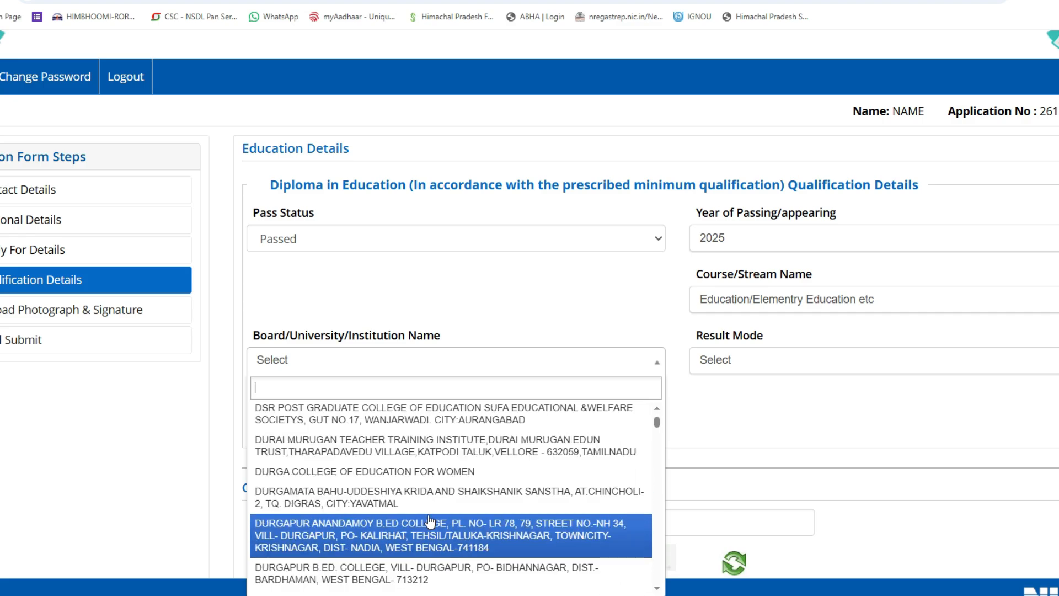
click(374, 529)
click(728, 359)
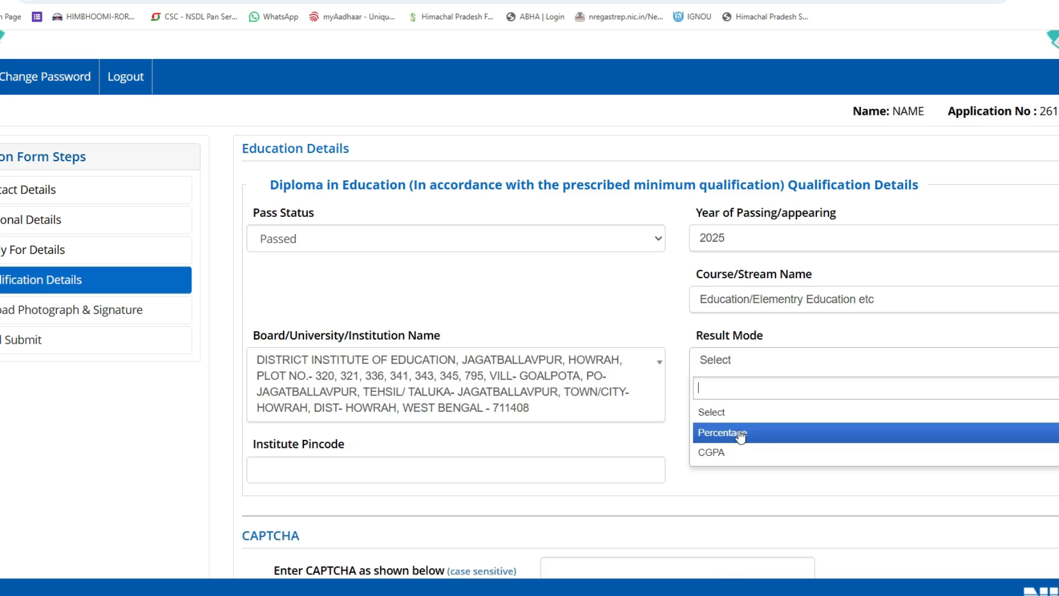
click(730, 433)
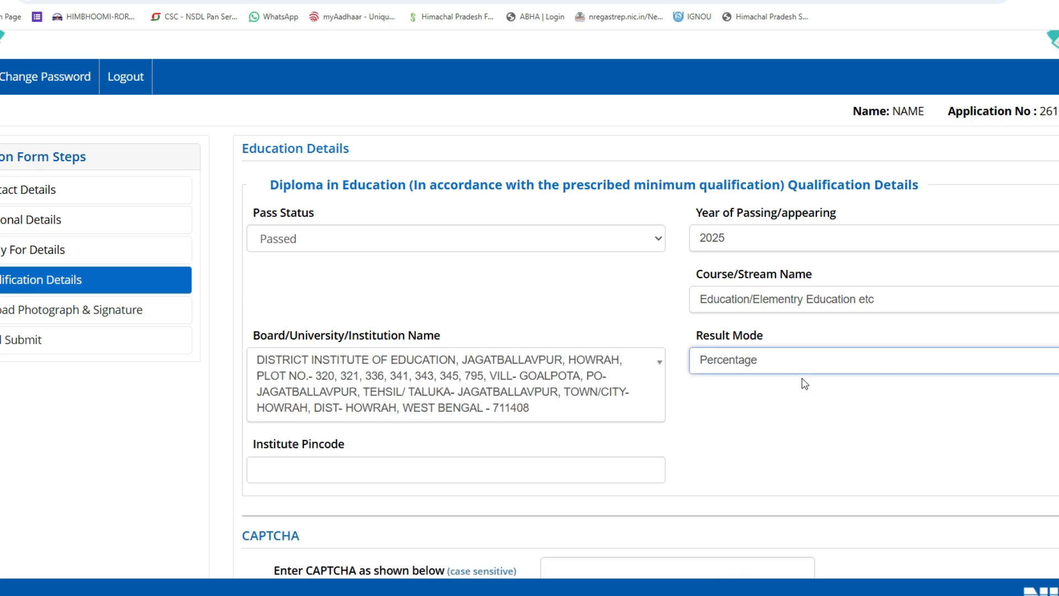
scroll(805, 383, down, 1)
scroll(805, 382, down, 2)
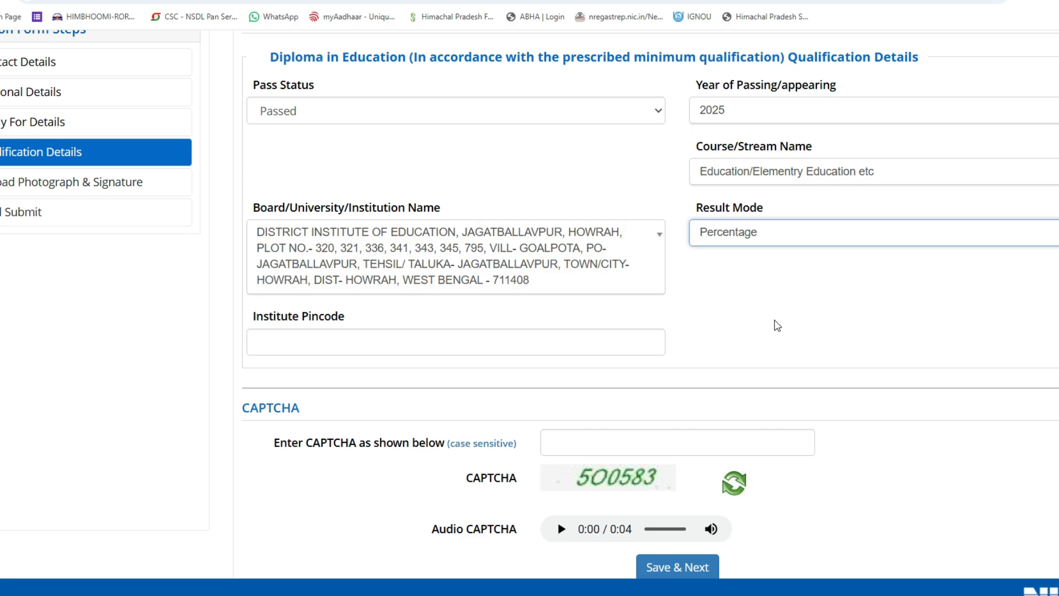
click(785, 310)
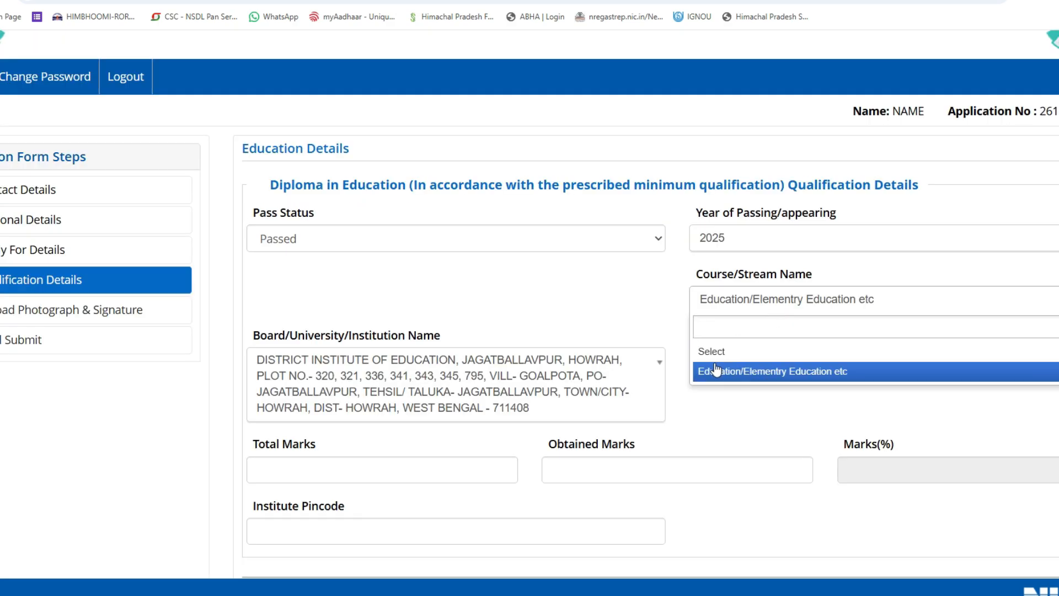
Enter 900 of 1200 marks (75.00%) and institute pincode 175201.
scroll(354, 427, down, 3)
click(342, 277)
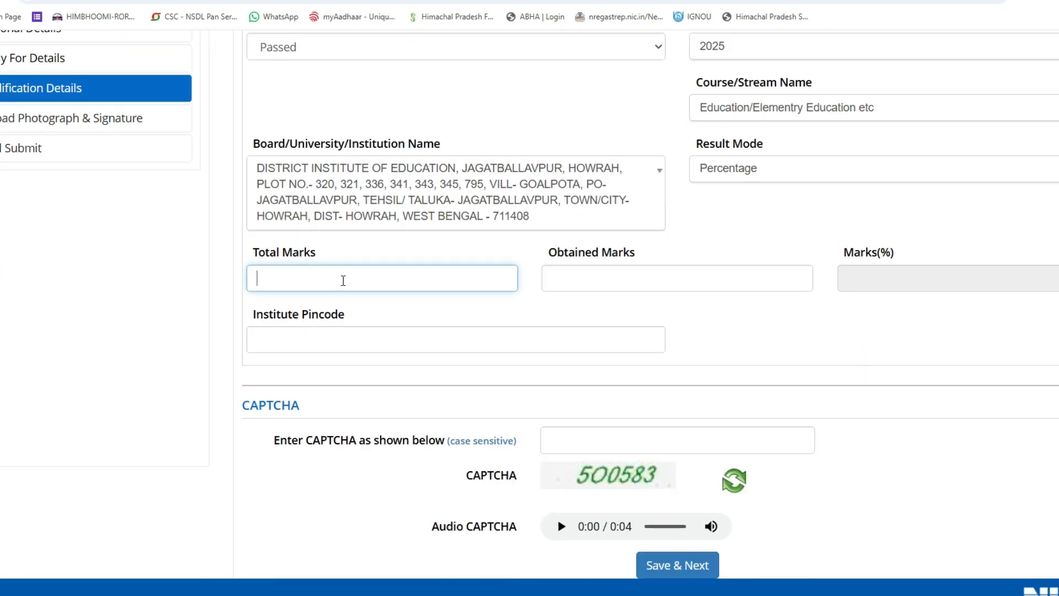
key(Tab)
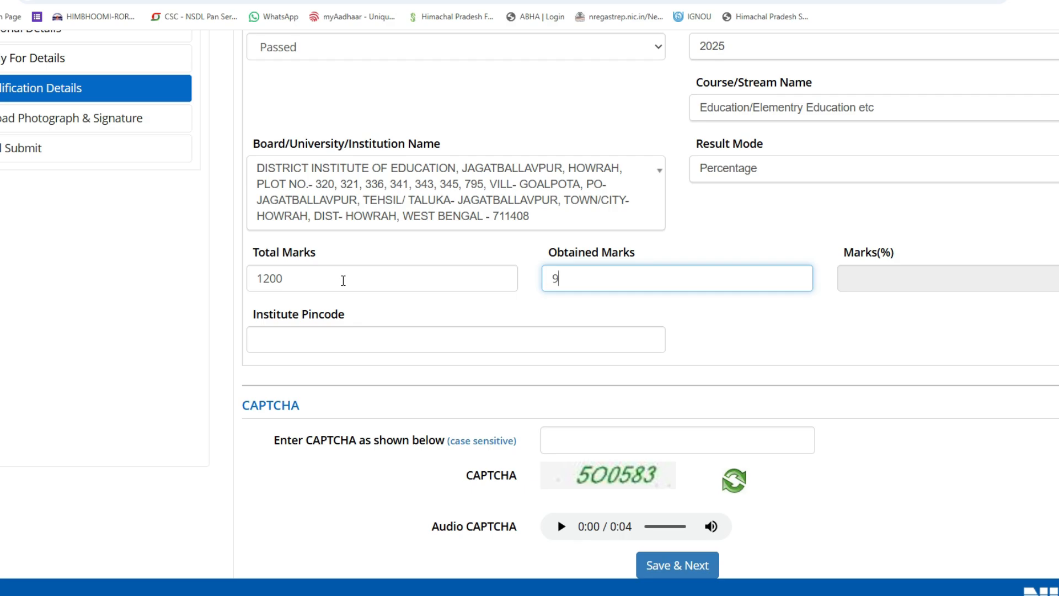
key(Tab)
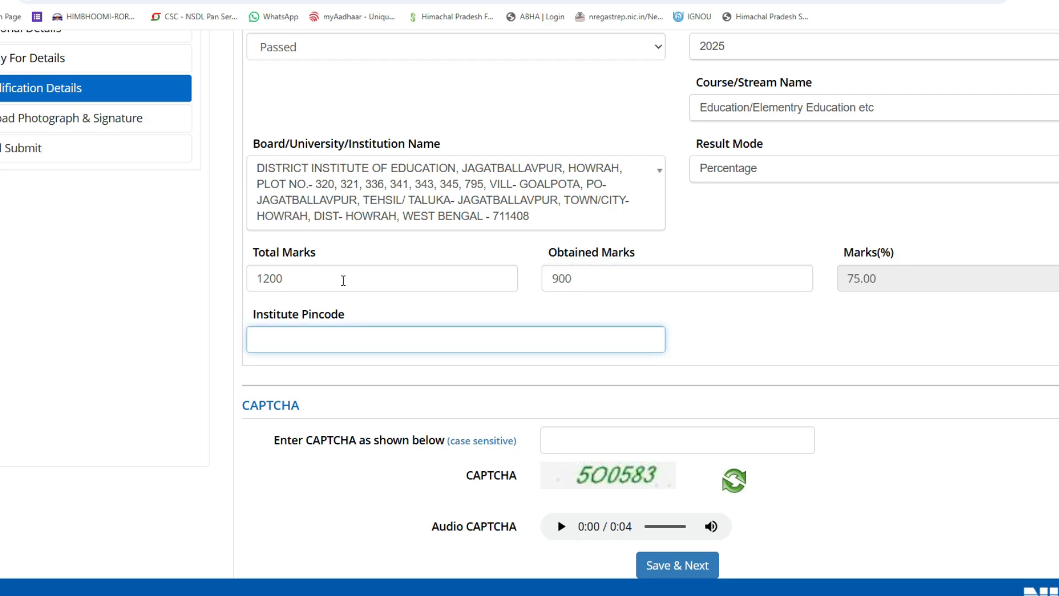
text(175201)
key(Tab)
scroll(238, 120, up, 2)
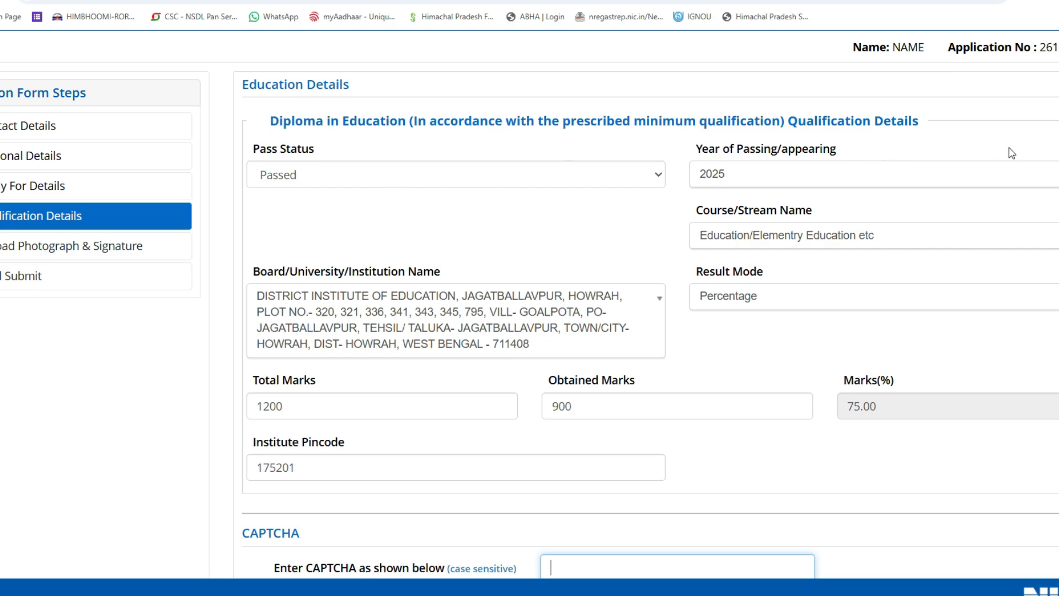
scroll(841, 243, down, 1)
scroll(659, 264, up, 2)
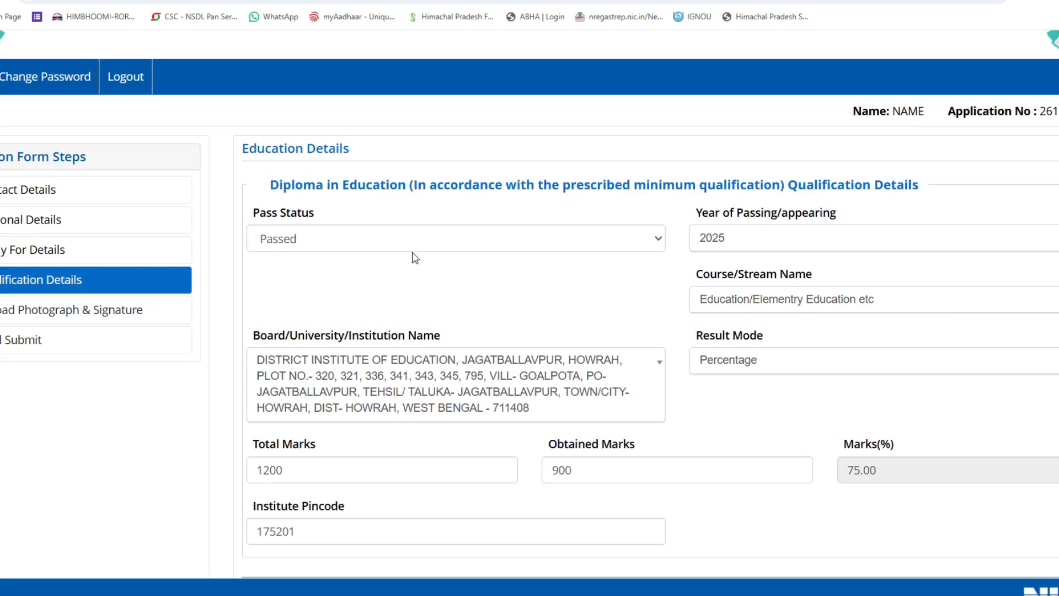
Return to Apply For Details and choose Paper-II (Class VI-VIII) with Hindi and English languages.
click(44, 255)
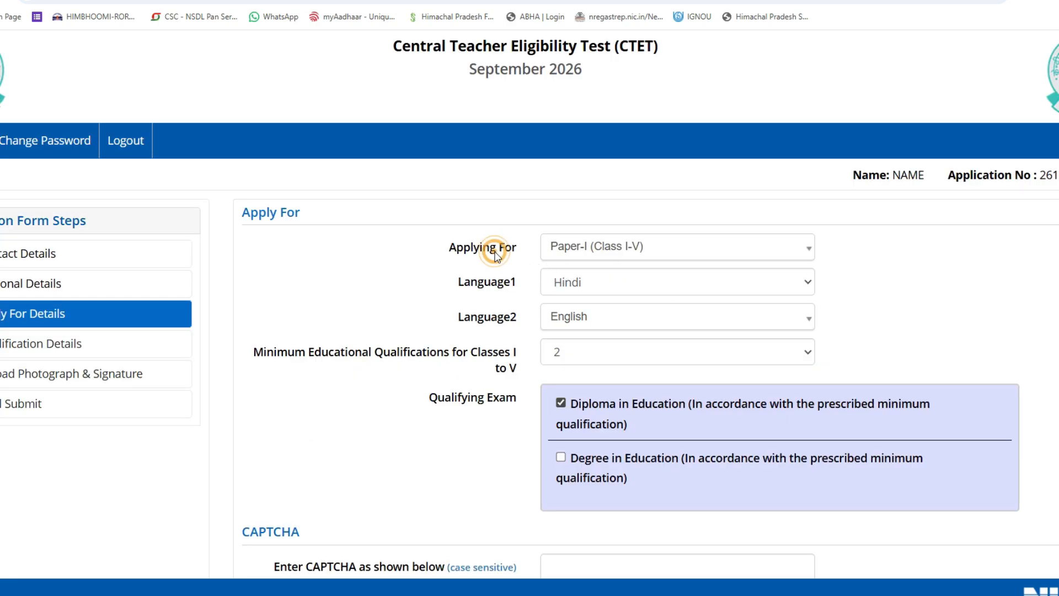
click(634, 242)
click(556, 338)
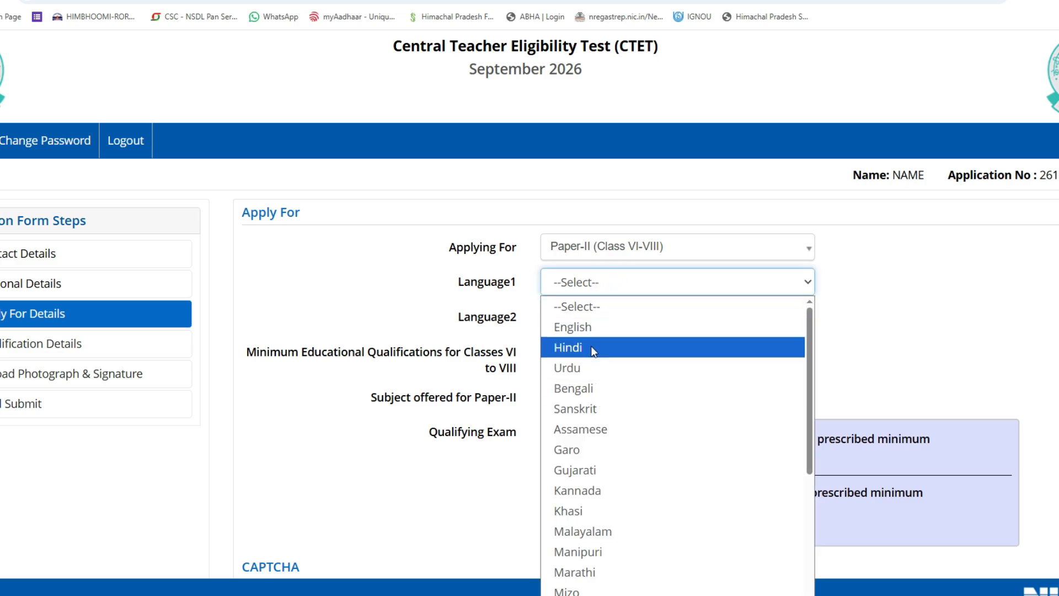
click(591, 347)
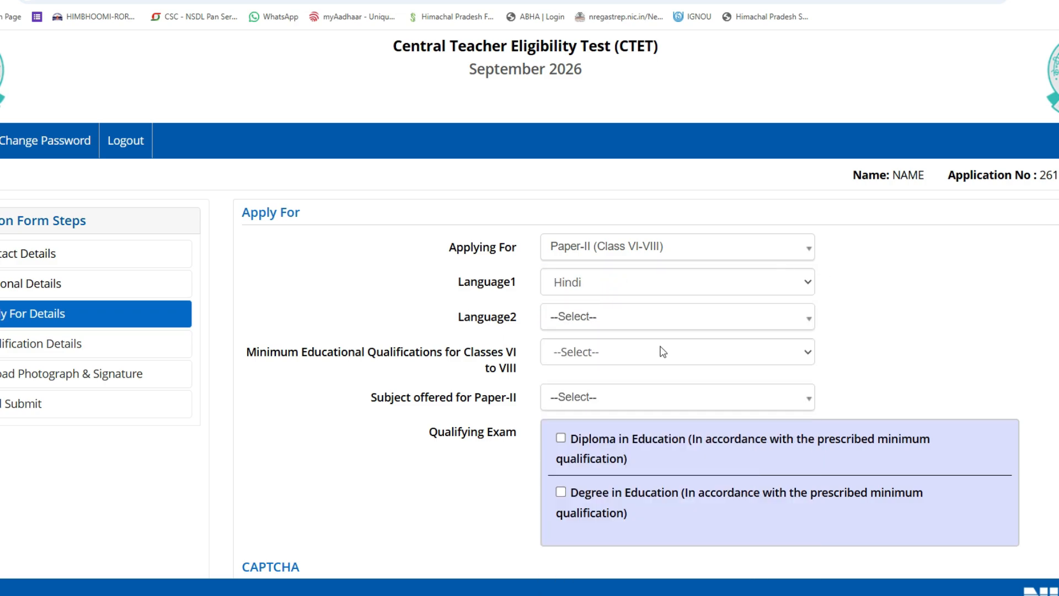
click(650, 316)
click(594, 389)
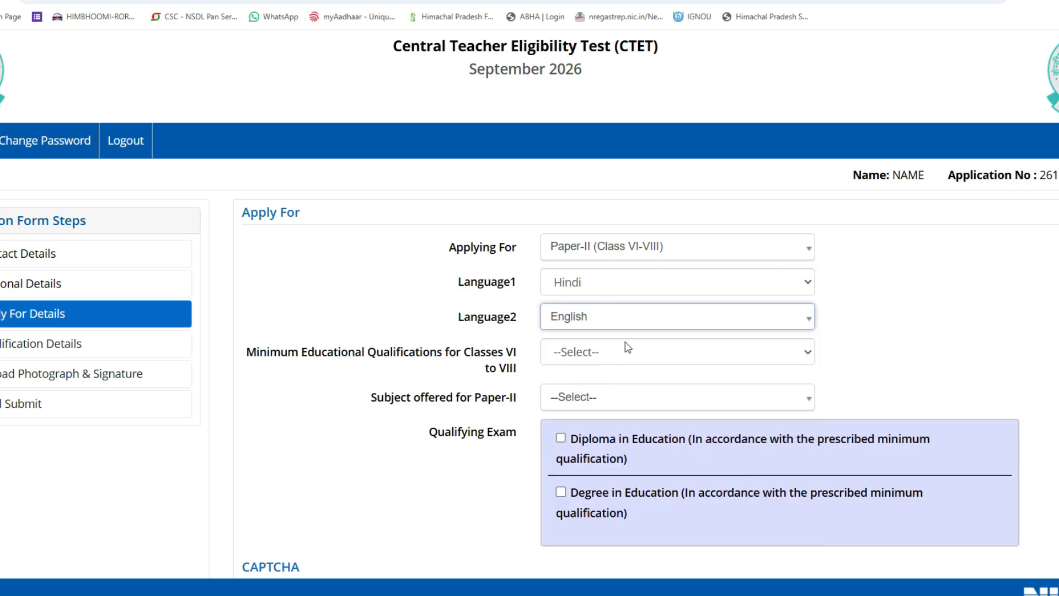
click(654, 360)
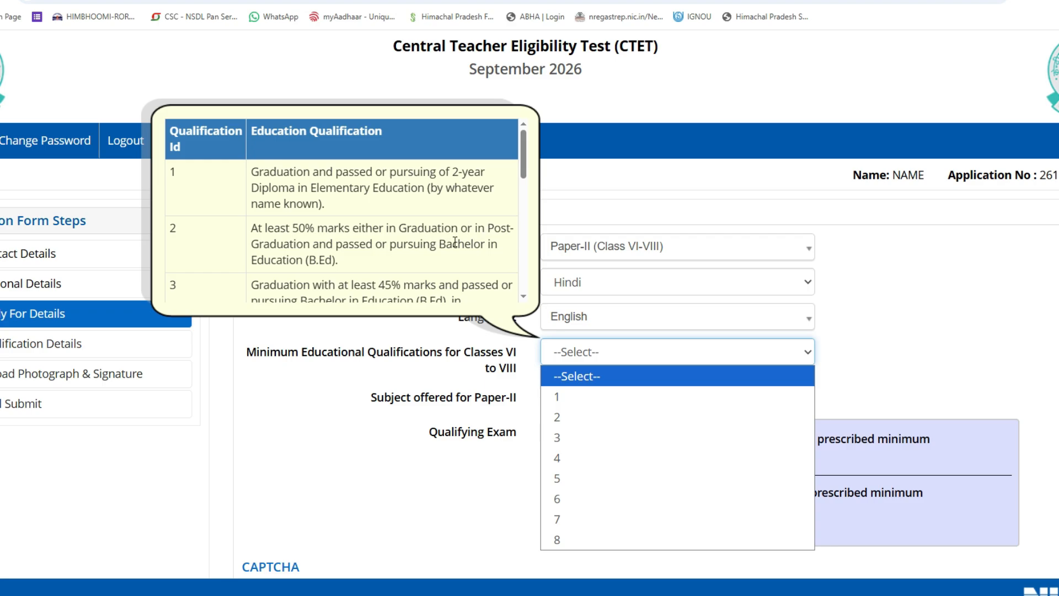
Choose minimum qualification 2, subject Social Science, and Degree in Education, then save.
scroll(469, 221, down, 1)
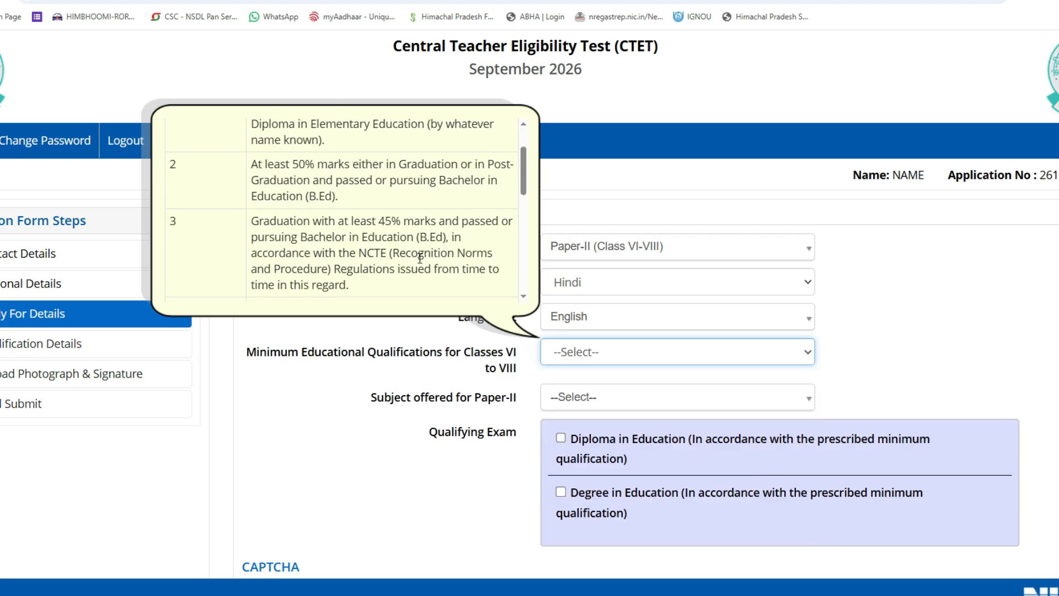
scroll(419, 258, up, 1)
click(572, 352)
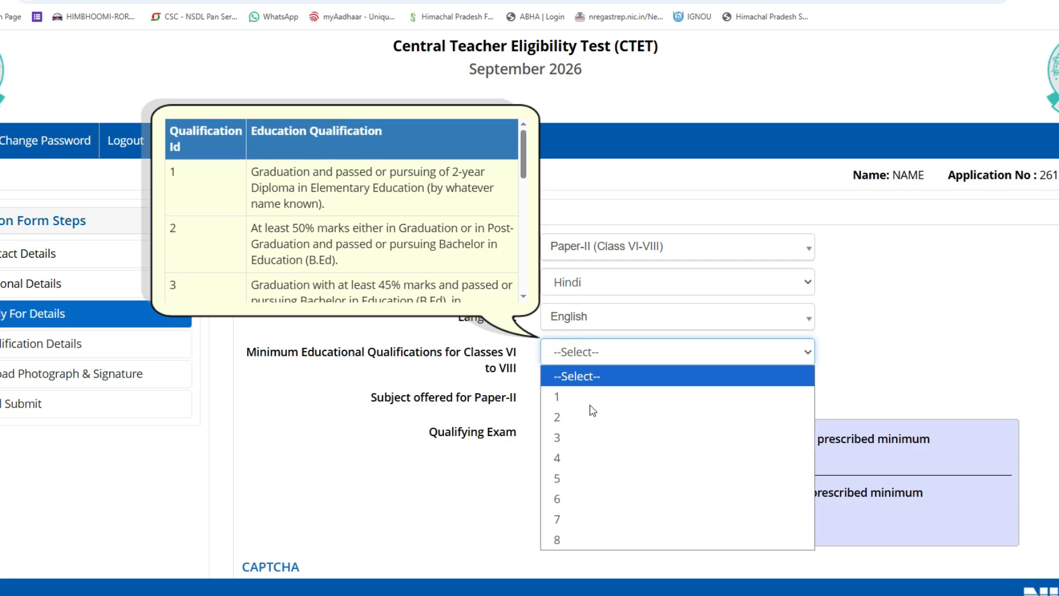
click(571, 419)
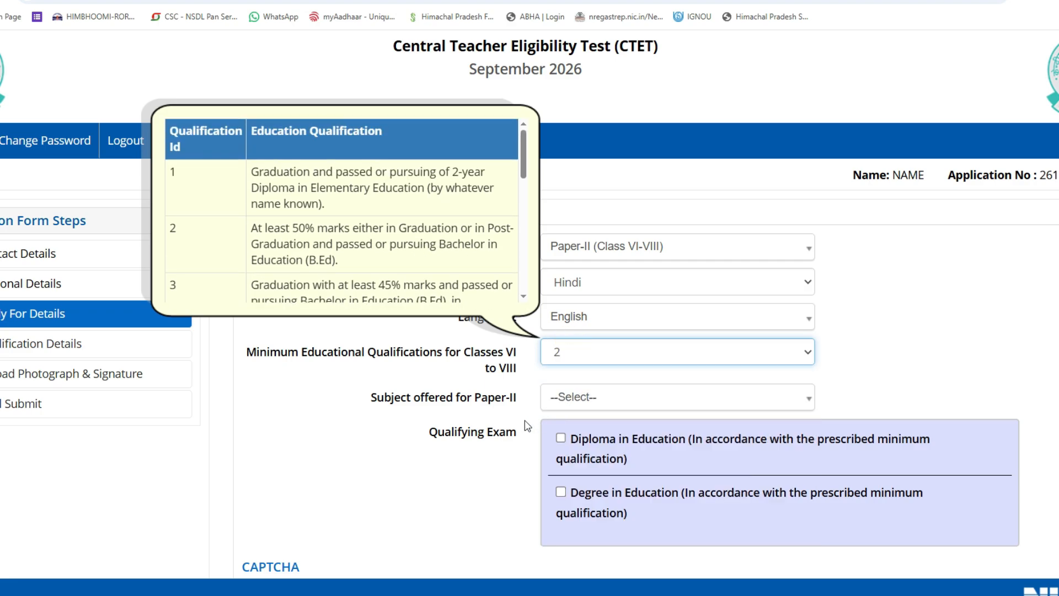
click(559, 401)
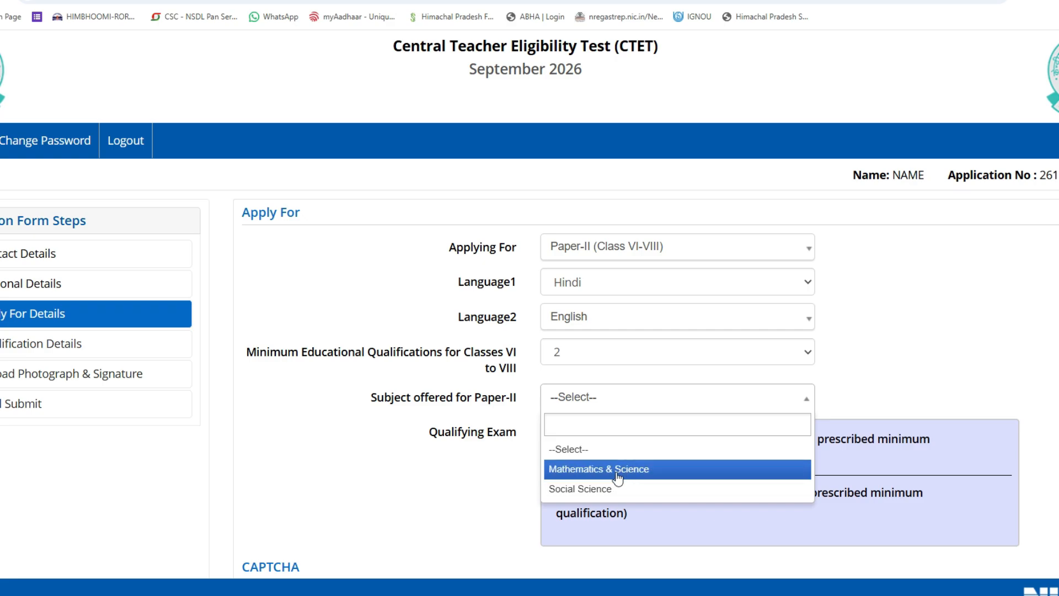
click(561, 488)
scroll(893, 345, down, 3)
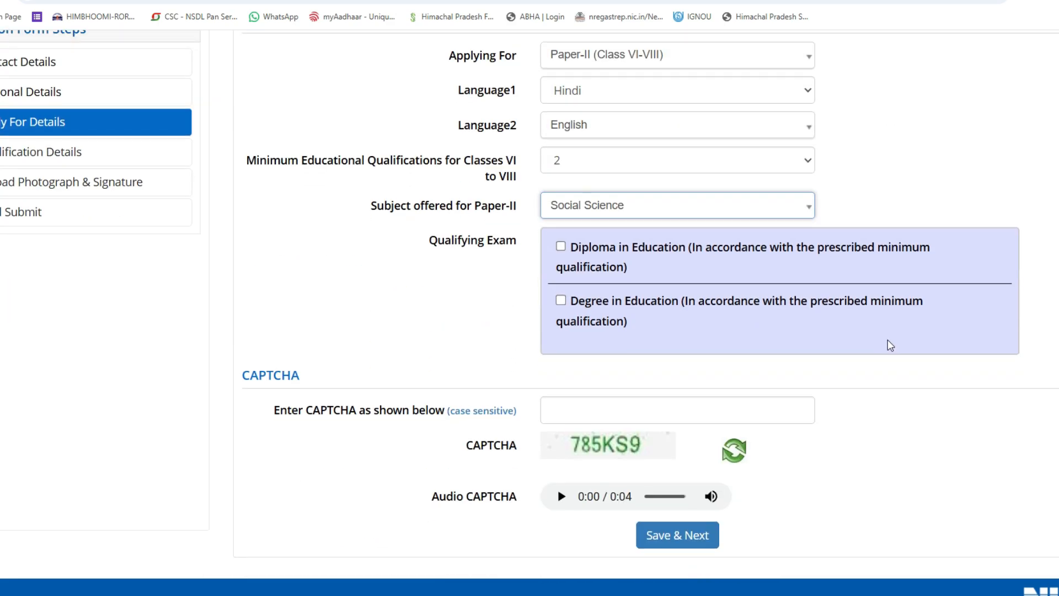
click(561, 301)
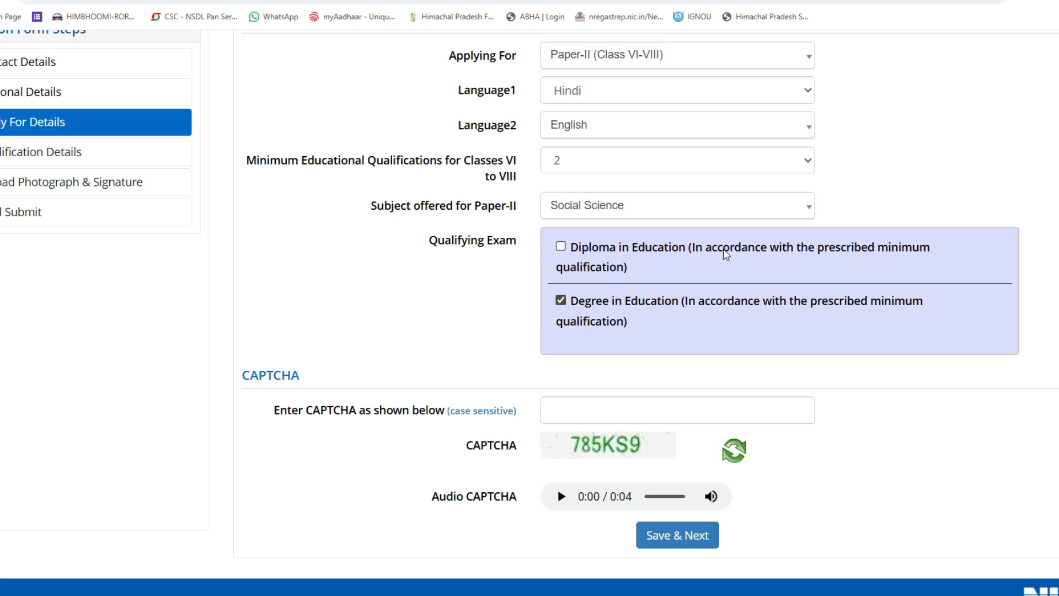
key(Return)
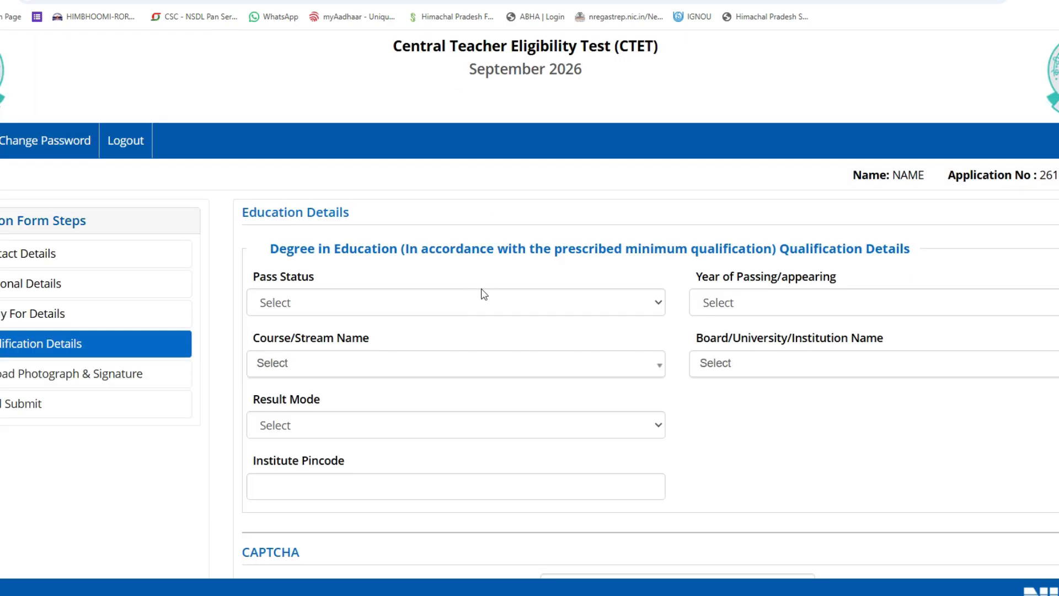
Set the degree to Appearing, year 2026, course Education/Elementry Education etc.
scroll(475, 295, down, 3)
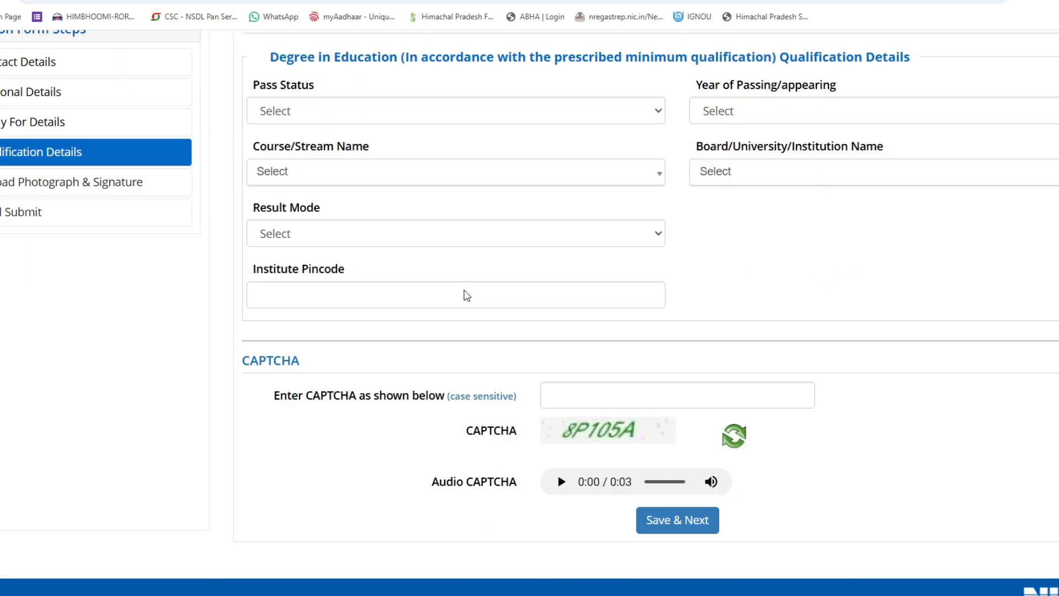
scroll(640, 298, up, 2)
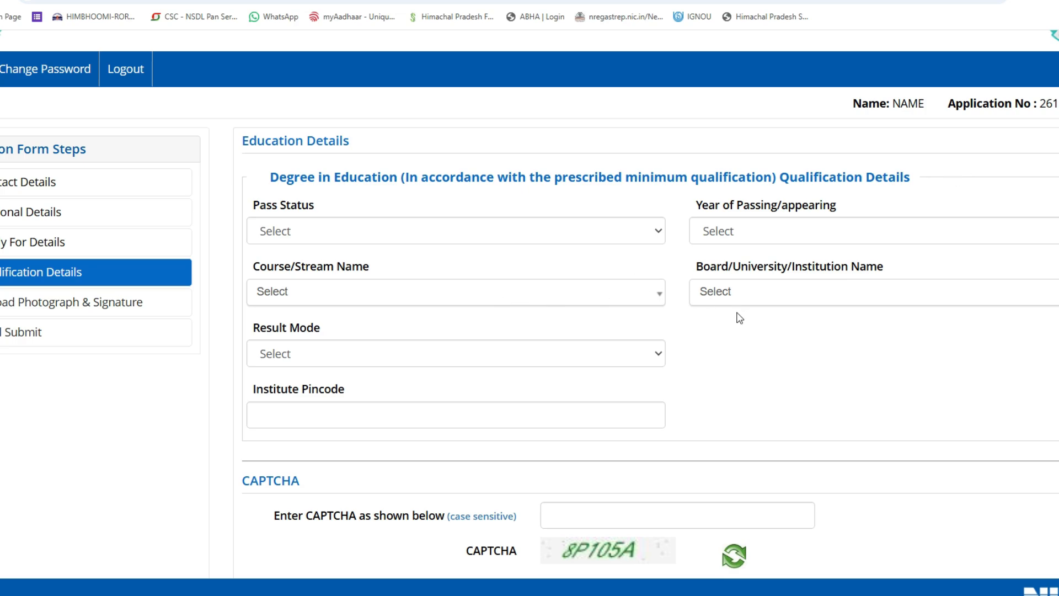
click(283, 239)
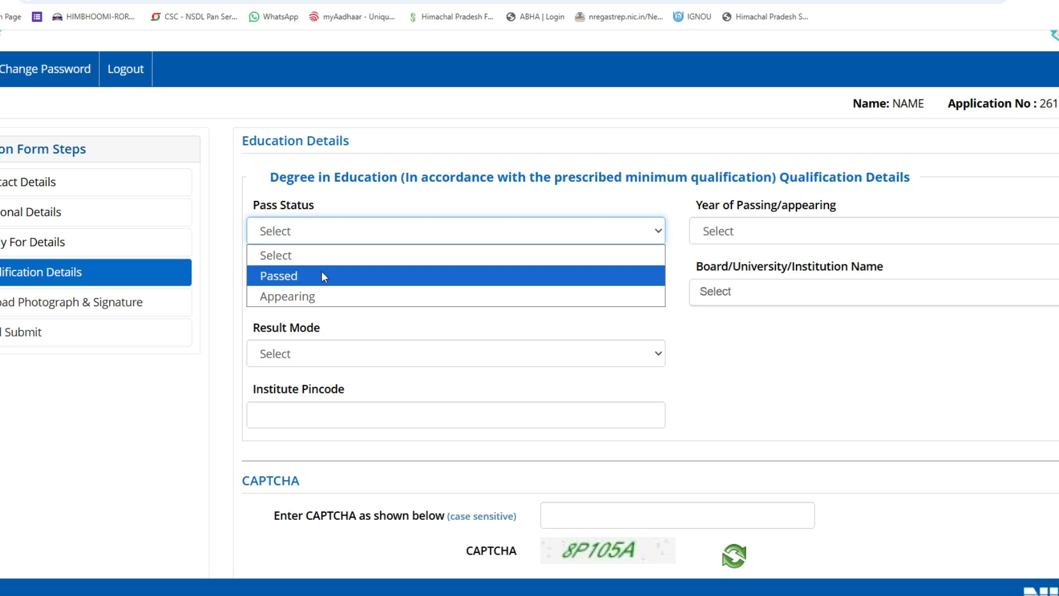
click(302, 297)
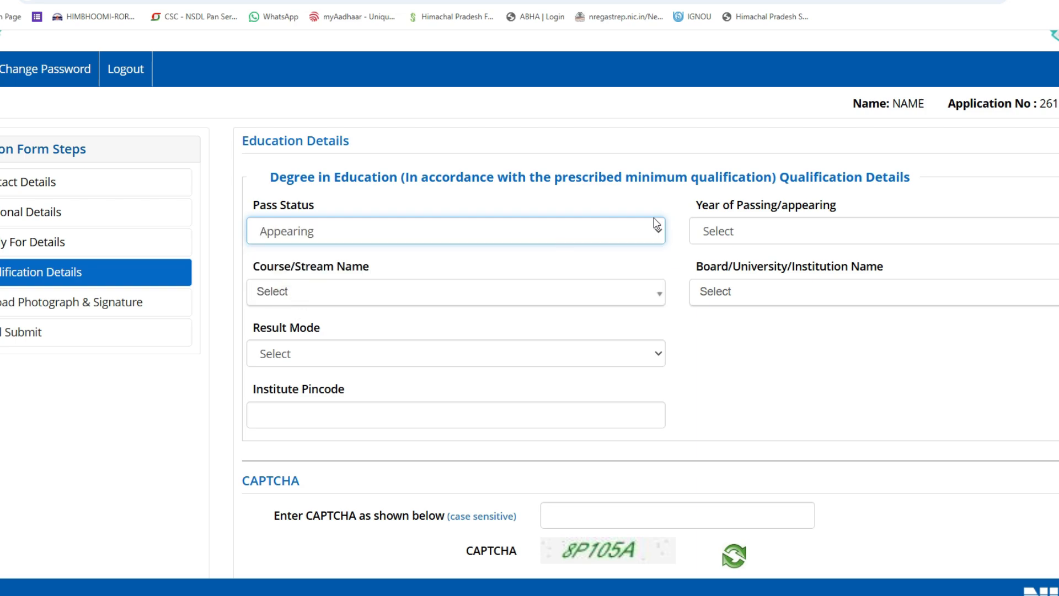
click(705, 232)
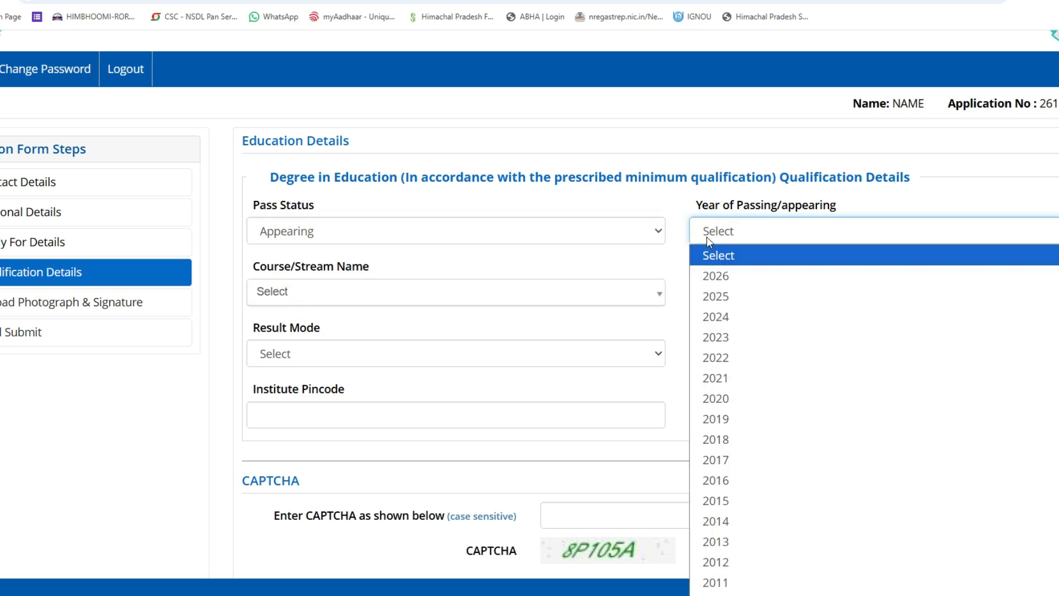
click(714, 276)
click(363, 291)
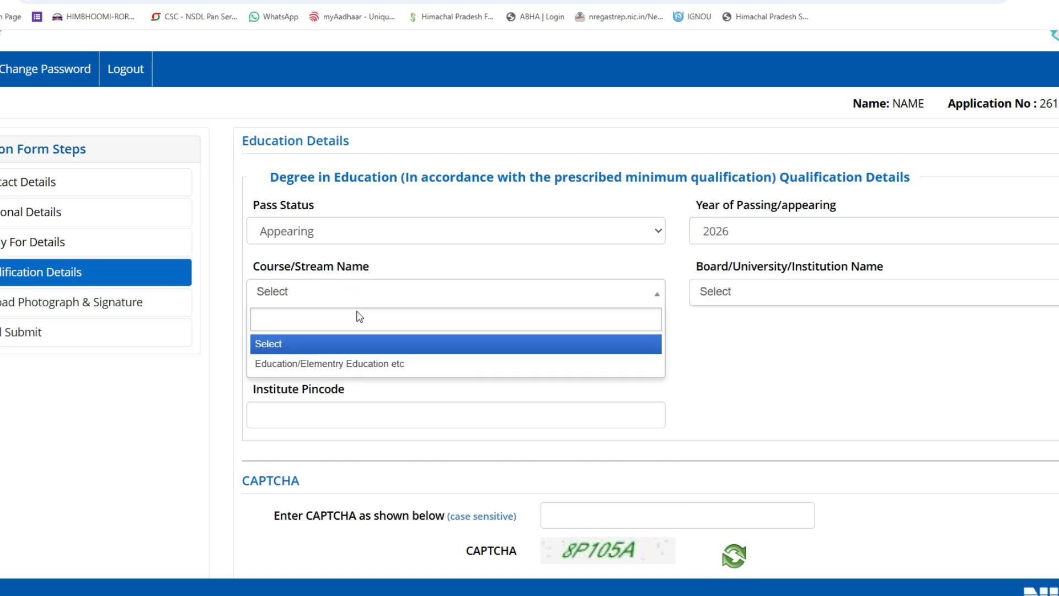
click(320, 365)
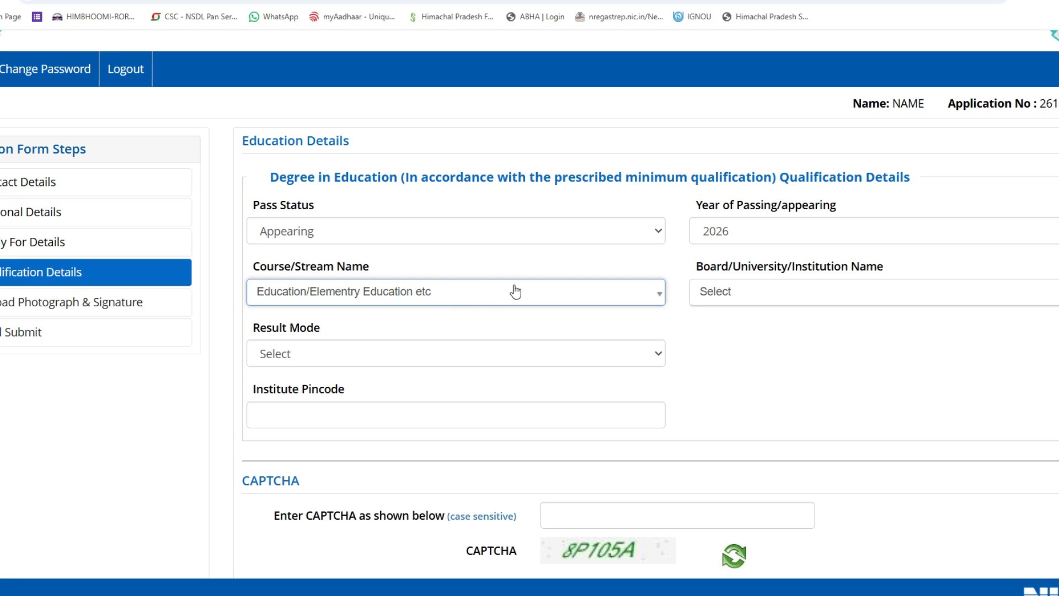
Pick an institute from the board list and reselect the Education/Elementry Education etc course.
click(736, 292)
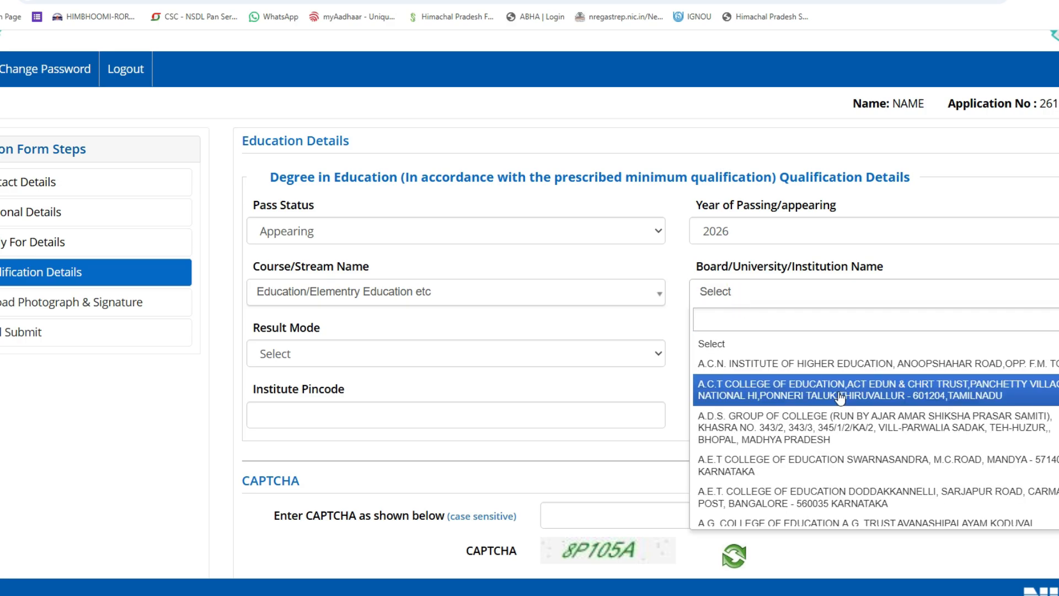
scroll(832, 408, down, 5)
scroll(819, 424, down, 8)
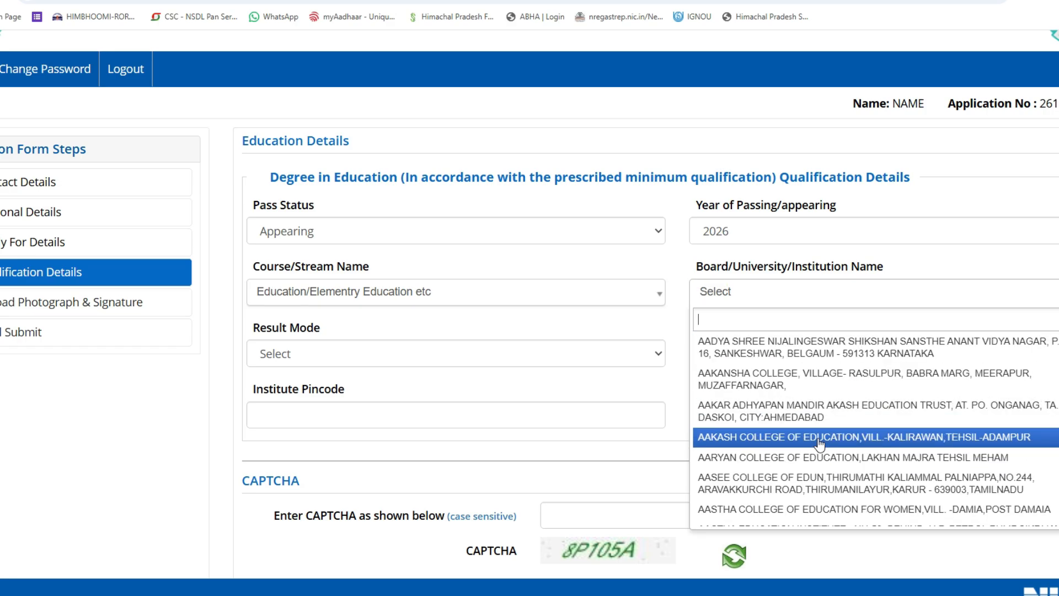
click(816, 439)
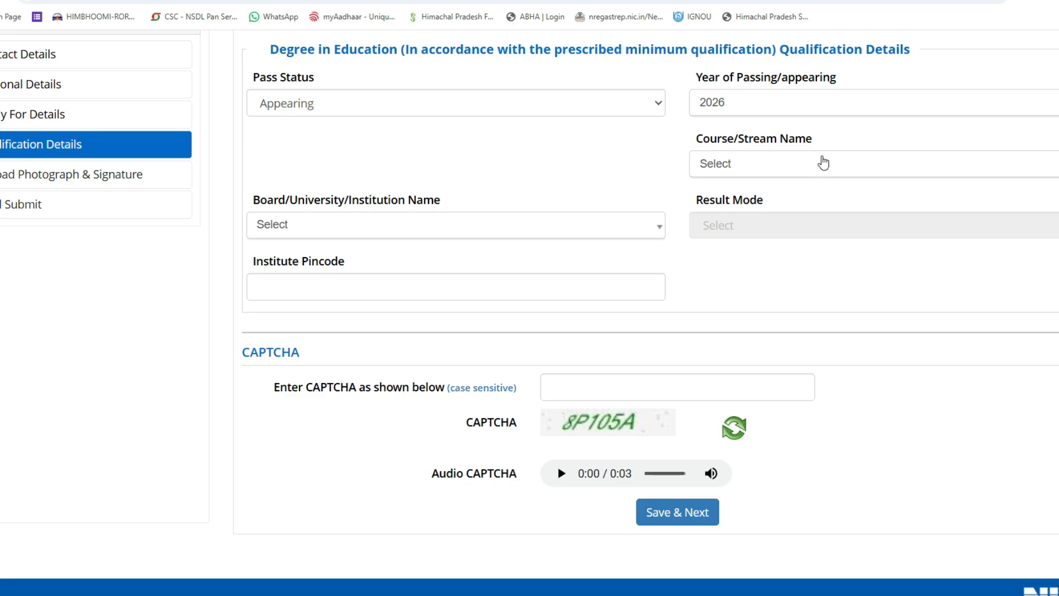
scroll(819, 161, up, 2)
click(777, 296)
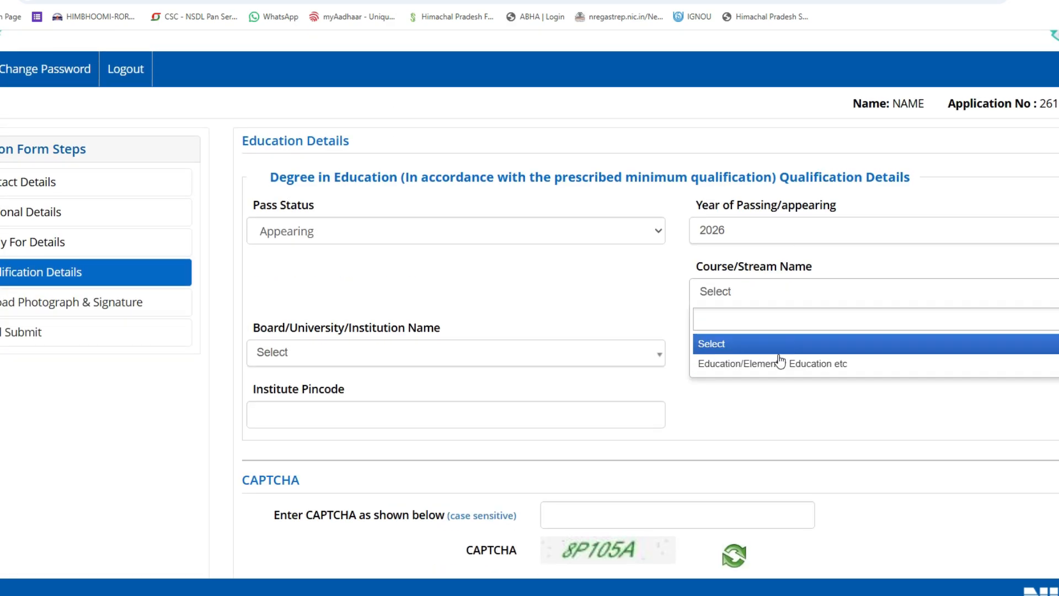
click(730, 364)
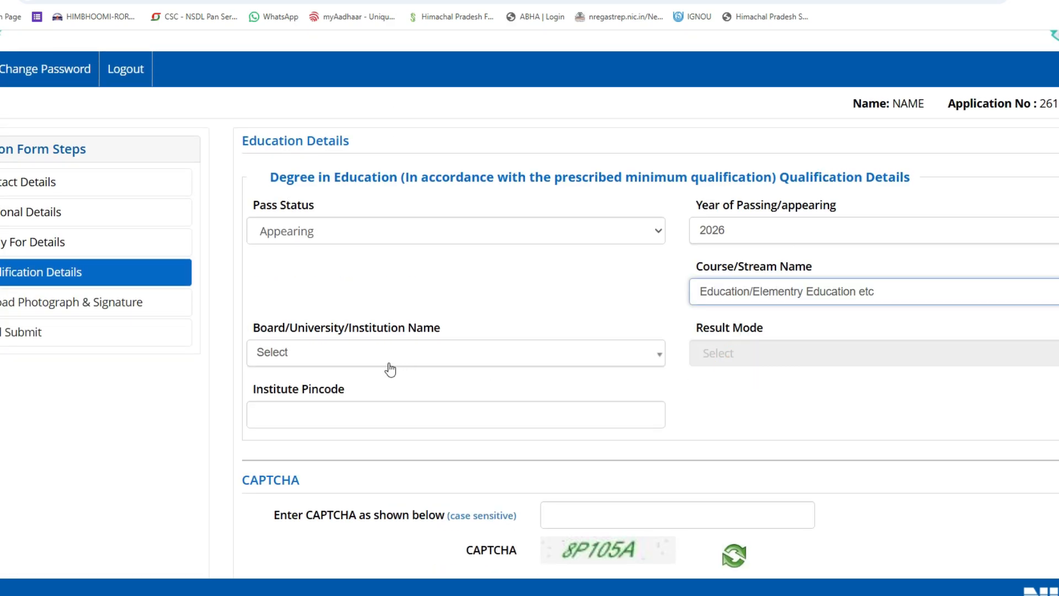
Change the degree to Passed in 2025, enter the CAPTCHA, save and confirm submission.
click(302, 231)
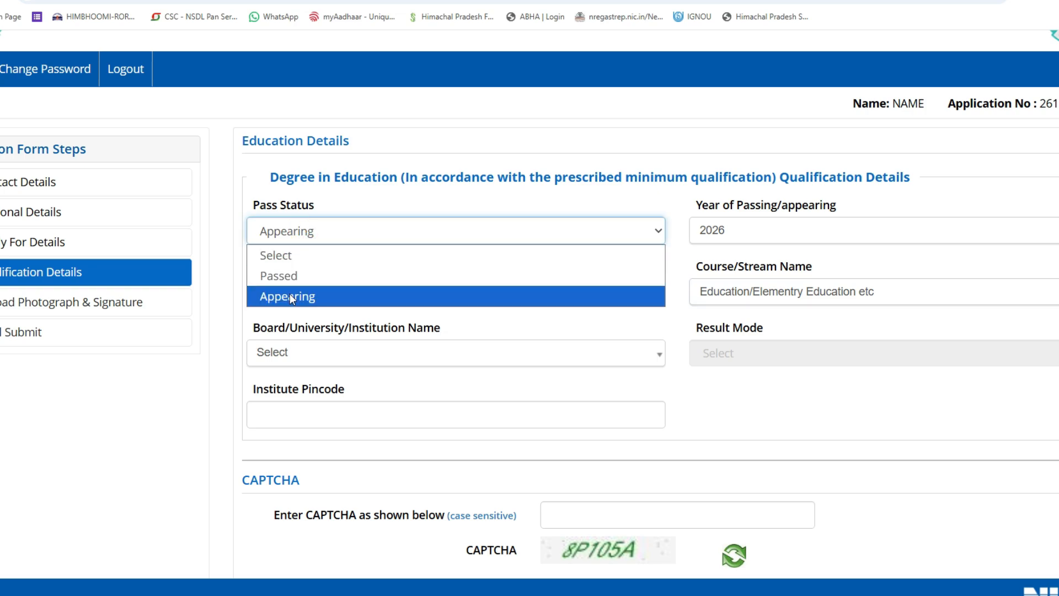
click(291, 279)
click(852, 230)
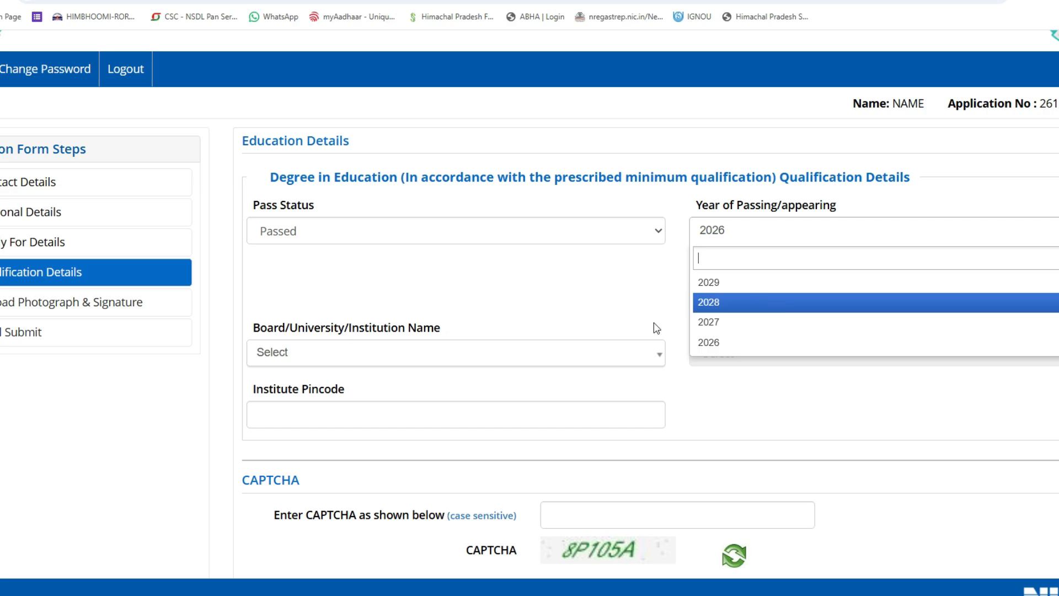
click(787, 230)
click(746, 324)
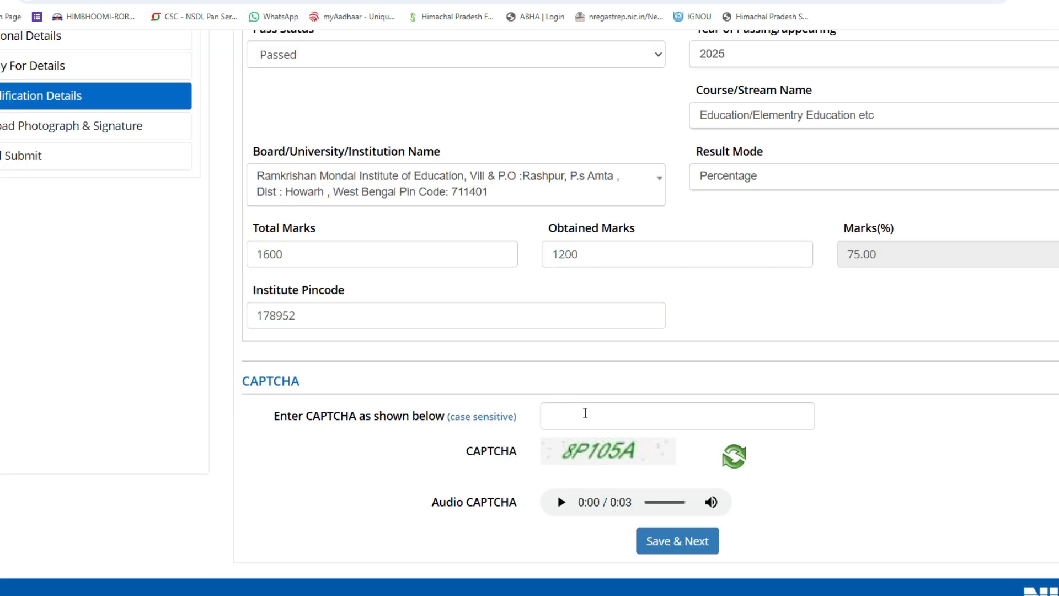
click(585, 413)
text(8P10)
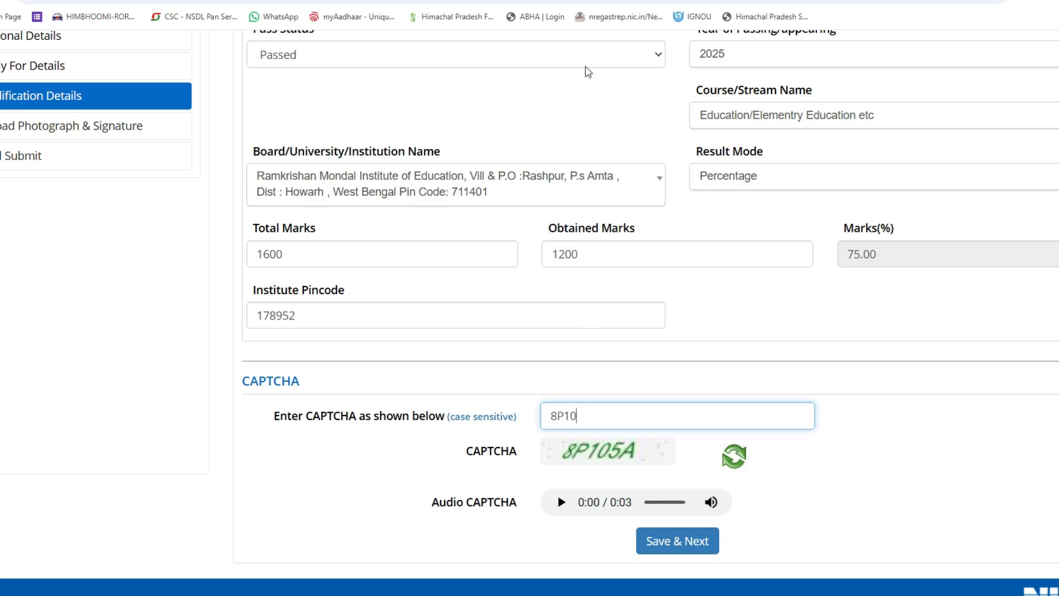
text(5A)
click(680, 538)
click(510, 358)
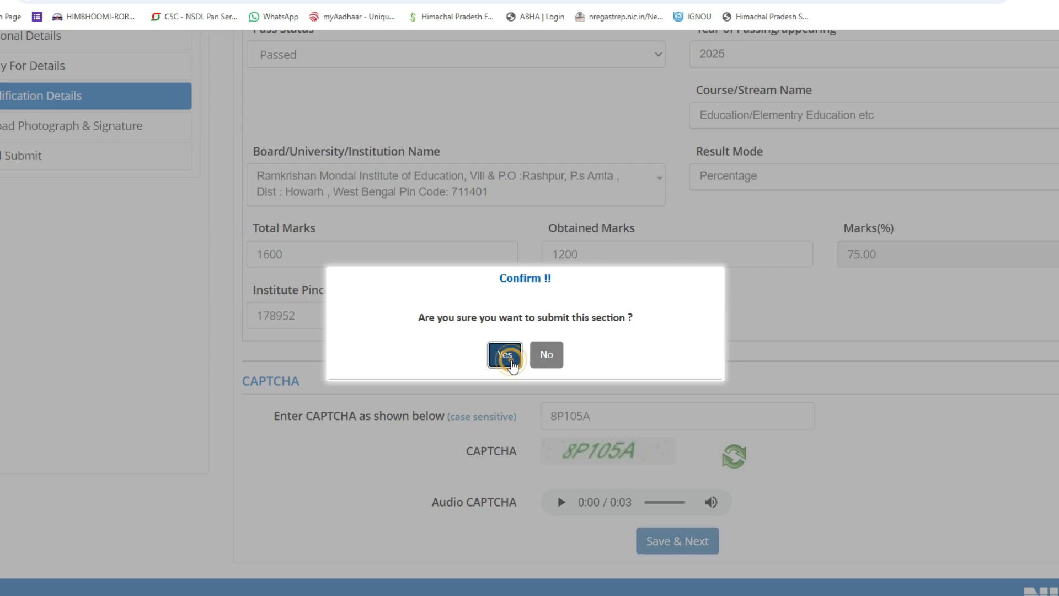
Select and upload the photograph Scan1.JPG.
drag(220, 196, 281, 174)
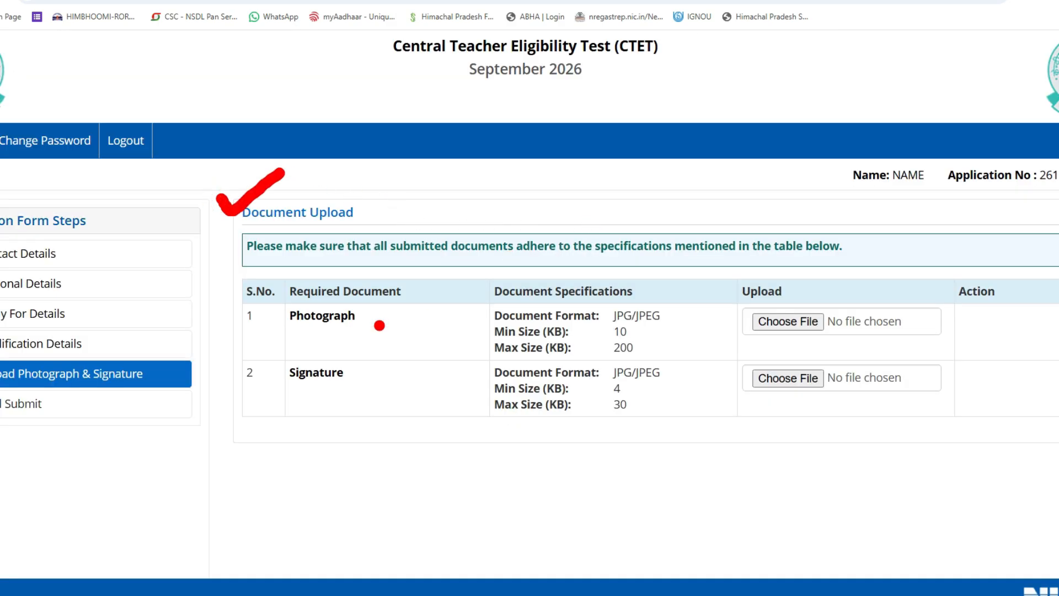
drag(267, 301, 326, 284)
drag(277, 365, 326, 353)
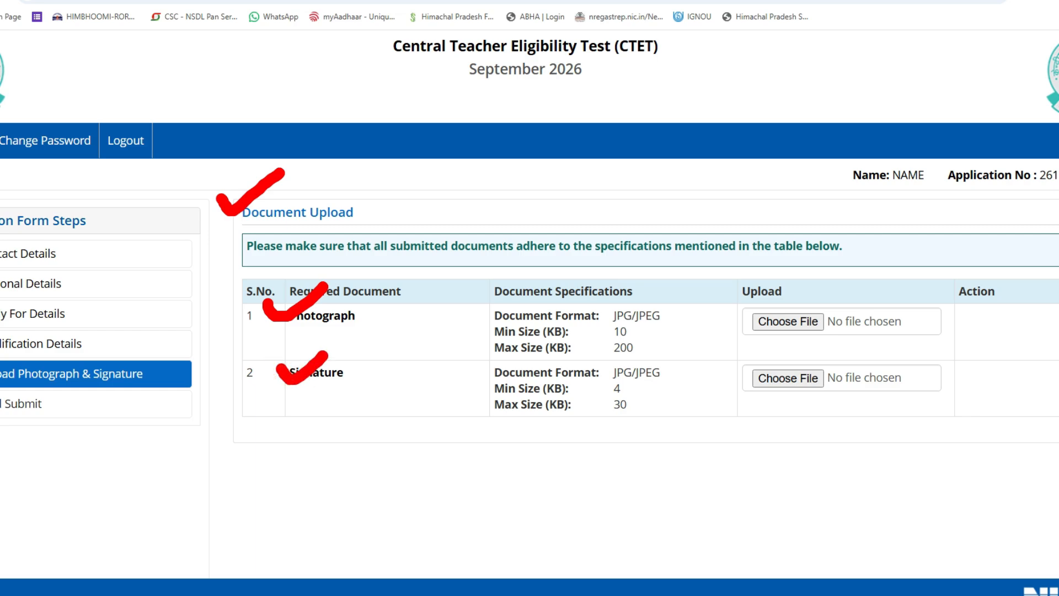
mouse_move(660, 318)
mouse_down()
mouse_move(668, 327)
mouse_move(687, 303)
mouse_up()
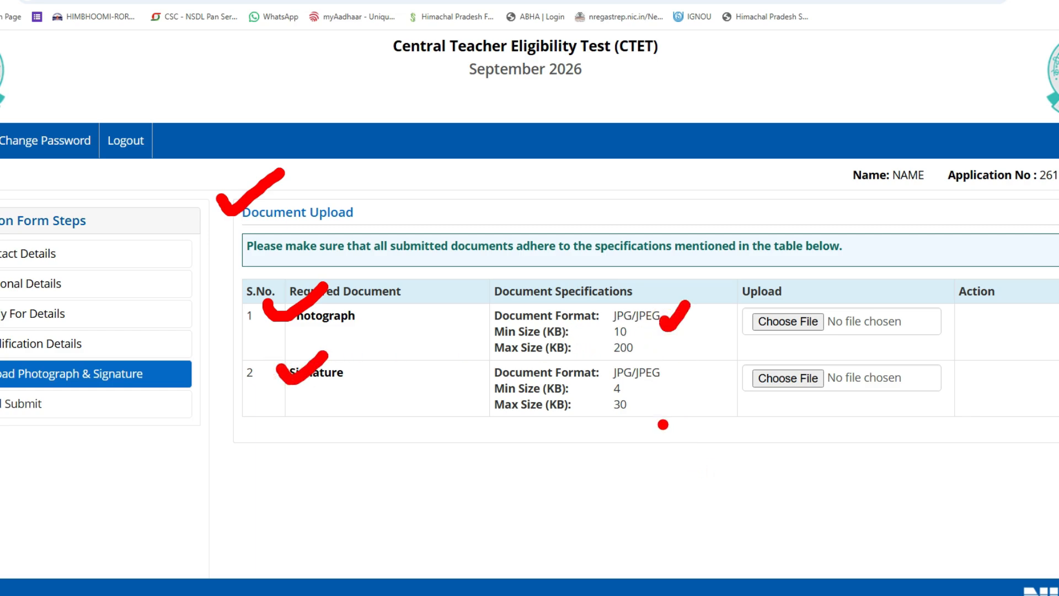
mouse_move(584, 420)
mouse_down()
mouse_move(607, 439)
mouse_move(656, 413)
mouse_up()
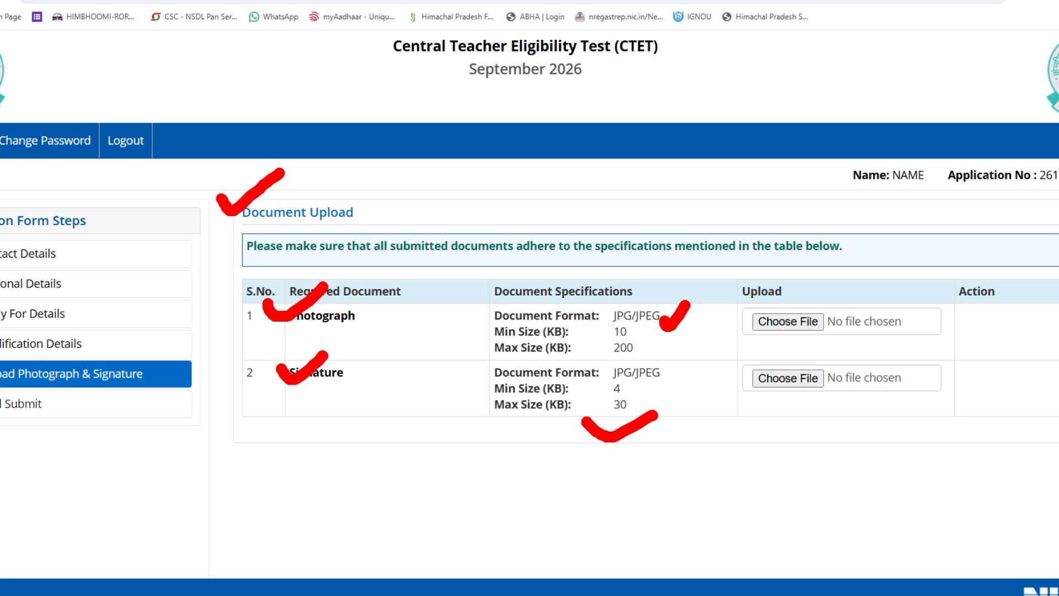
key(Escape)
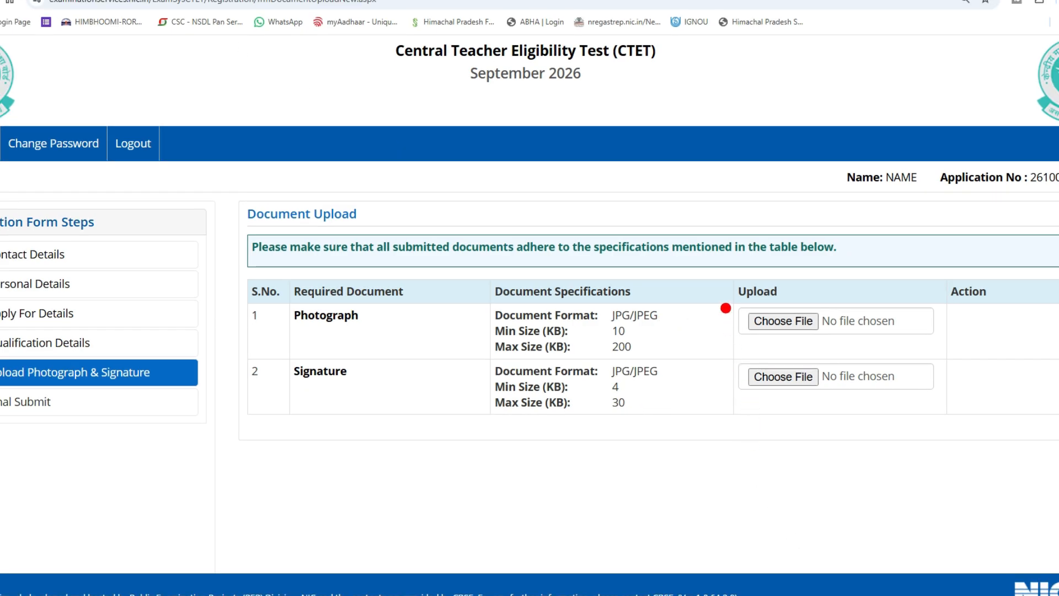
drag(722, 309, 799, 256)
key(Escape)
click(783, 321)
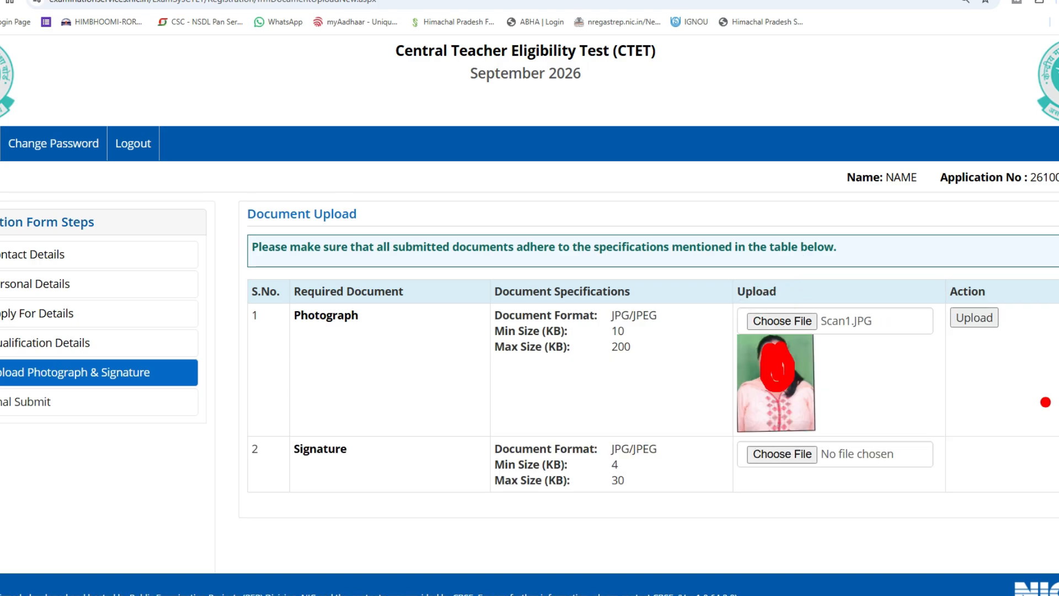
drag(935, 292, 971, 283)
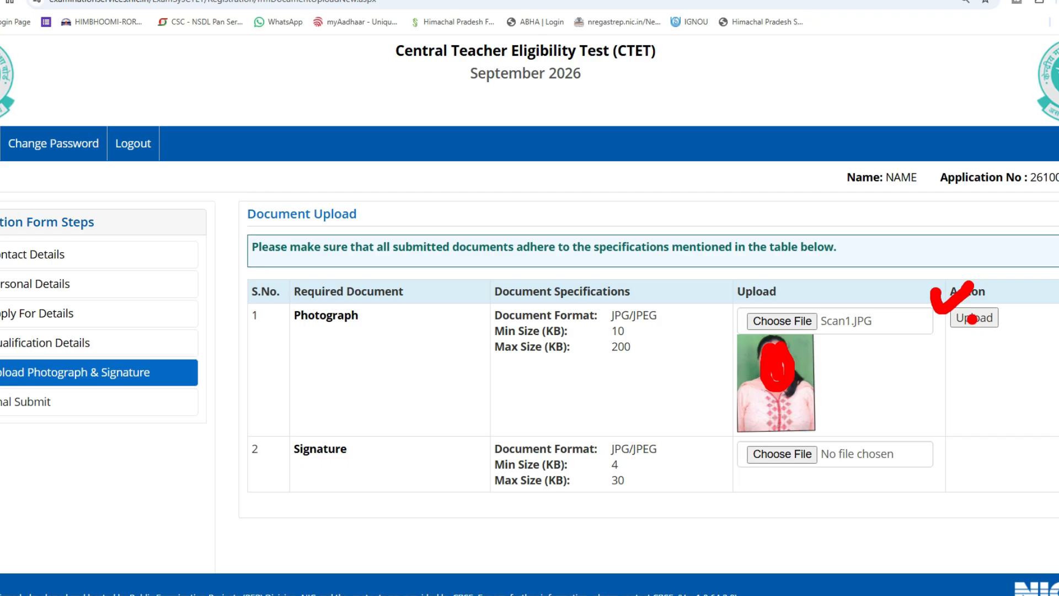
click(972, 318)
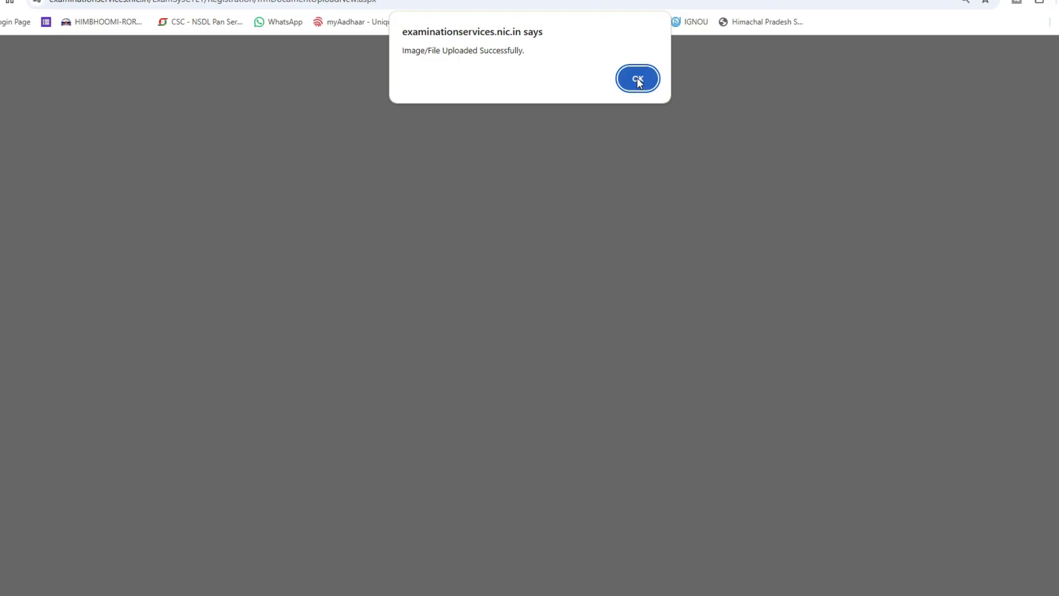
click(637, 79)
Attach the signature file, save the documents, and confirm the submission.
click(720, 395)
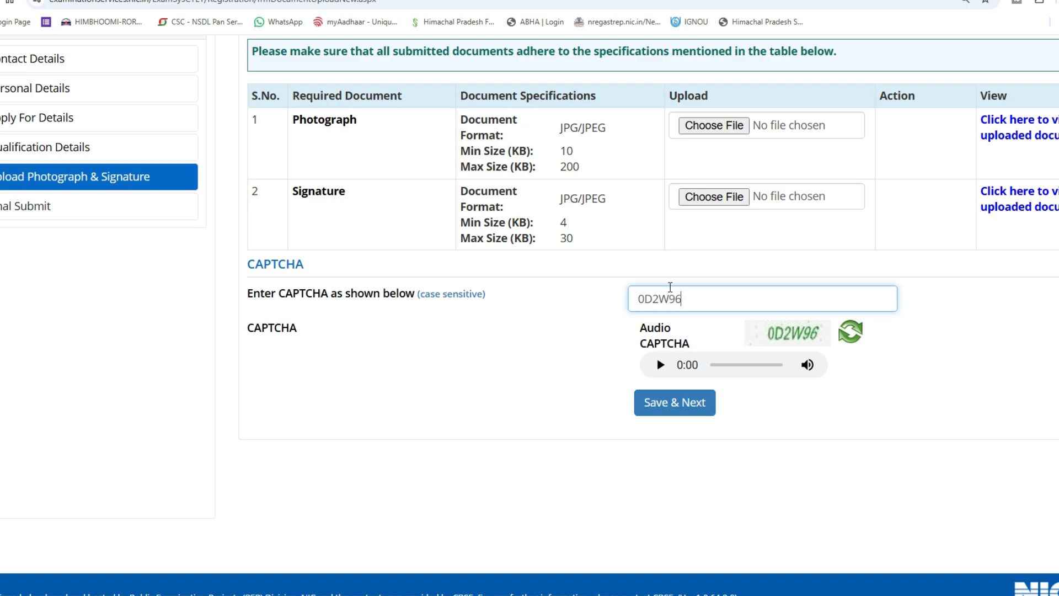
click(662, 398)
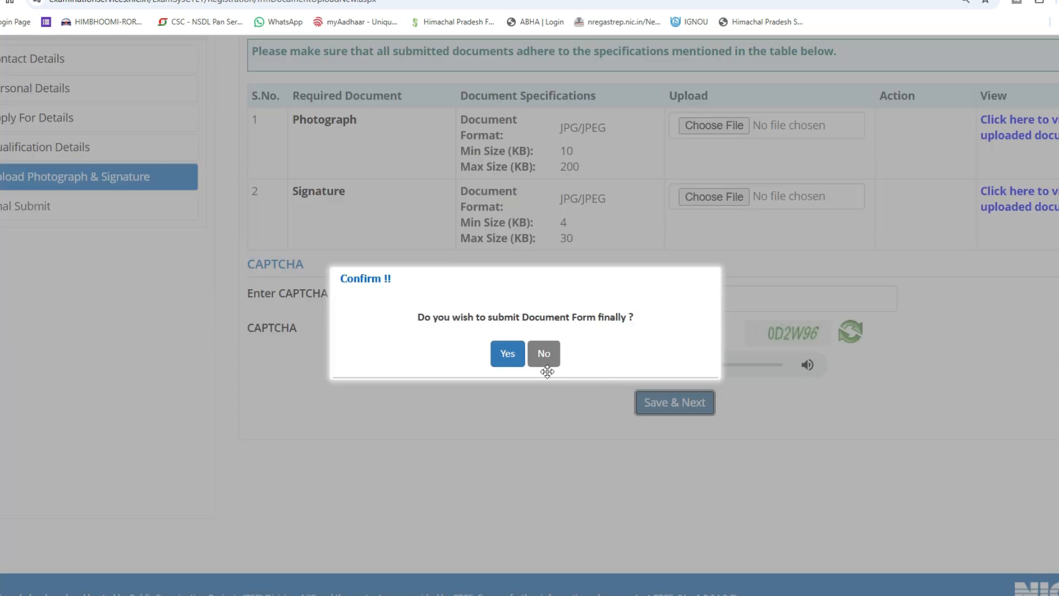
click(508, 354)
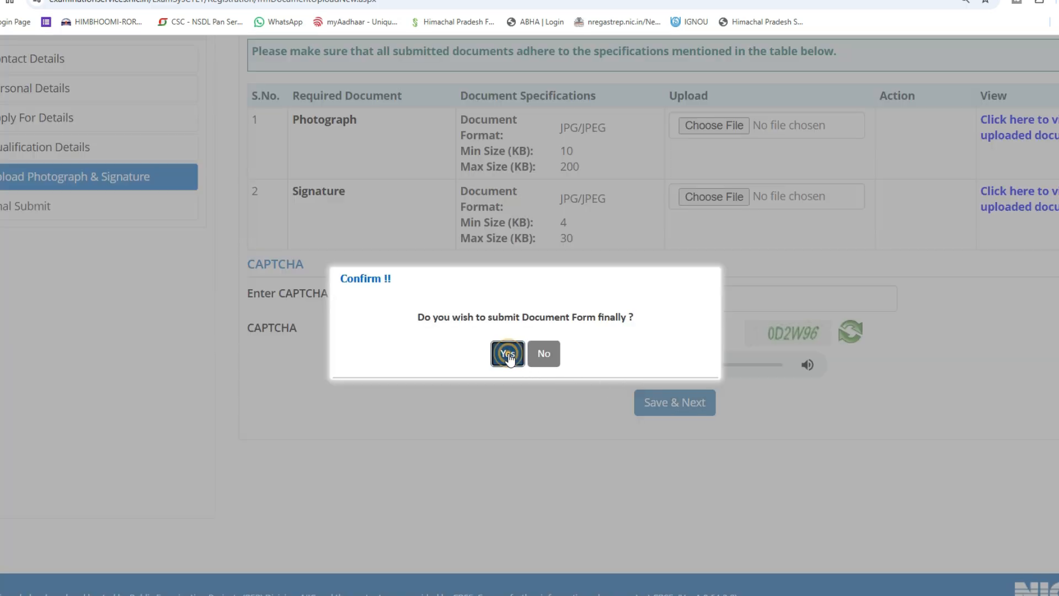
click(507, 356)
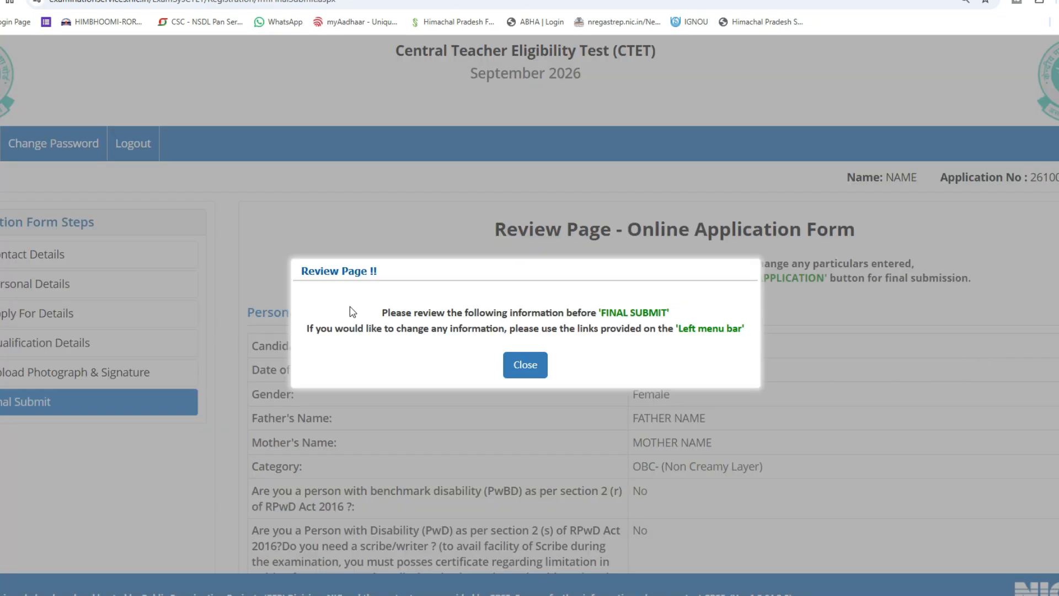
Dismiss the review notice, tick the verification declaration, and submit the application finally.
click(525, 365)
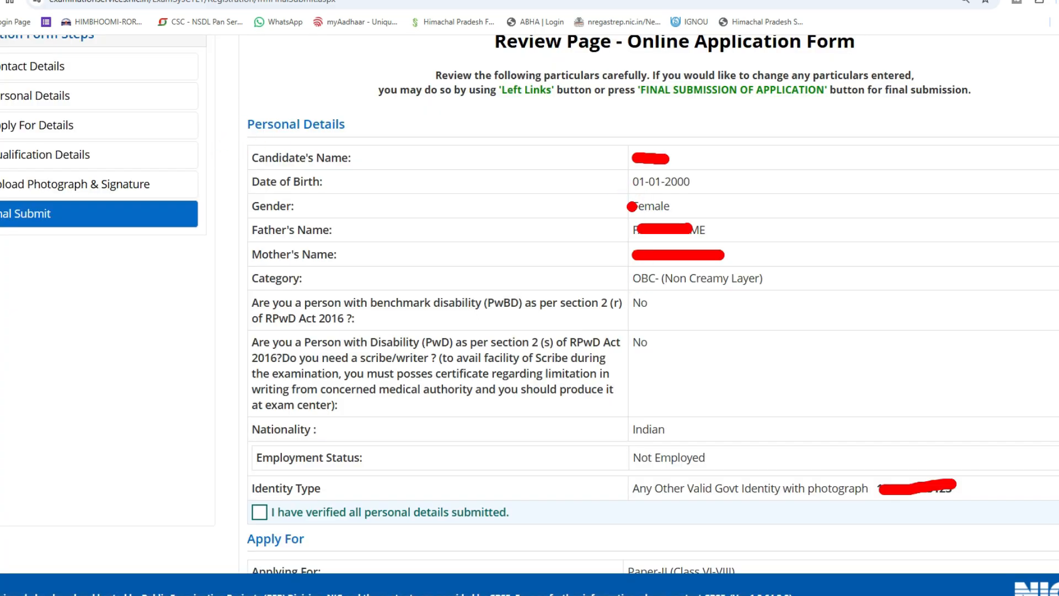
click(258, 512)
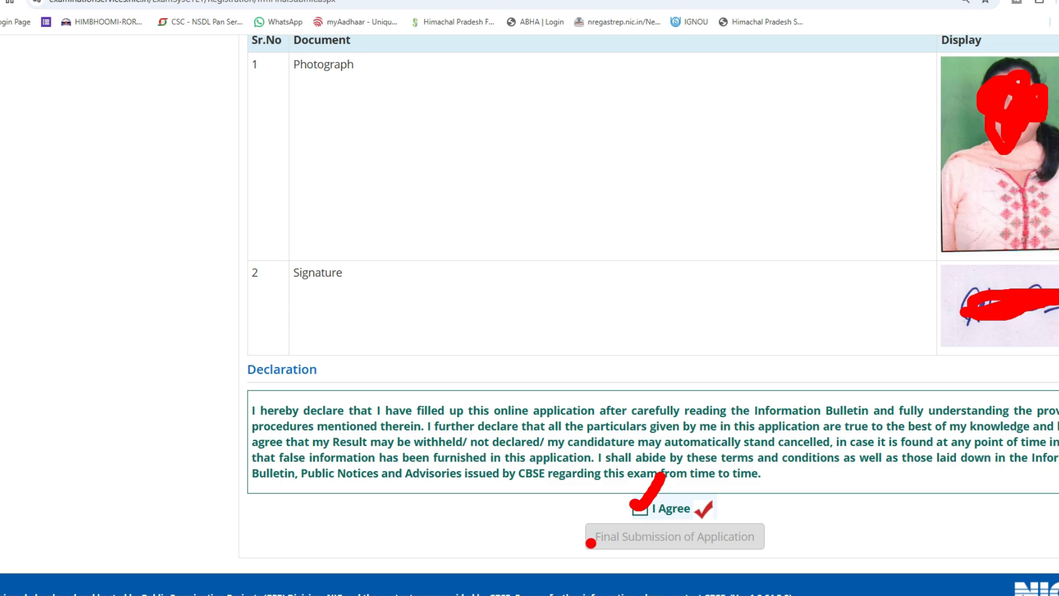
click(568, 531)
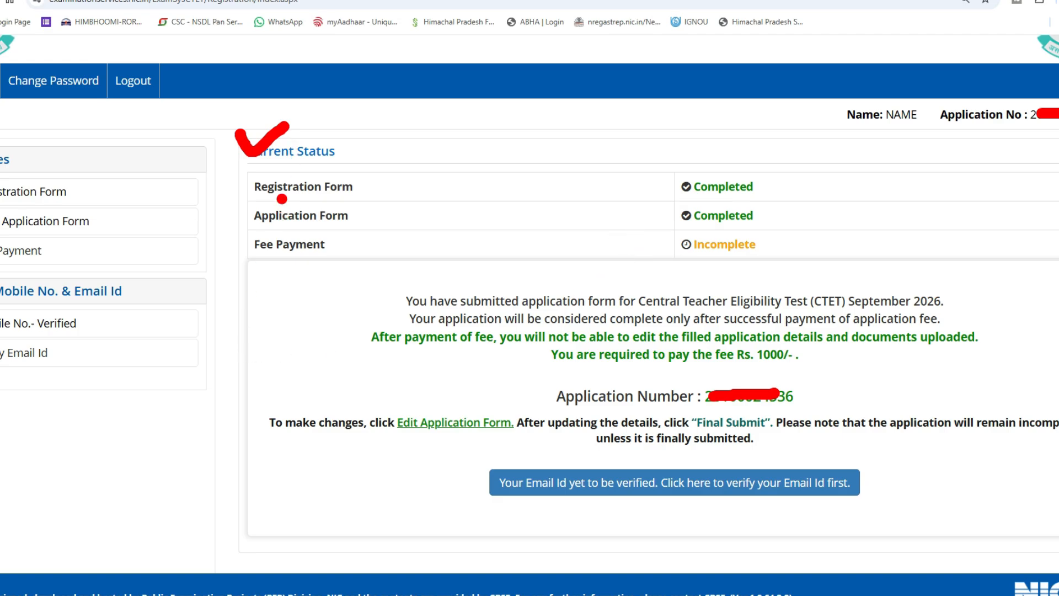
Verify the registered email address using the CAPTCHA and OTP.
click(292, 182)
drag(314, 208, 370, 184)
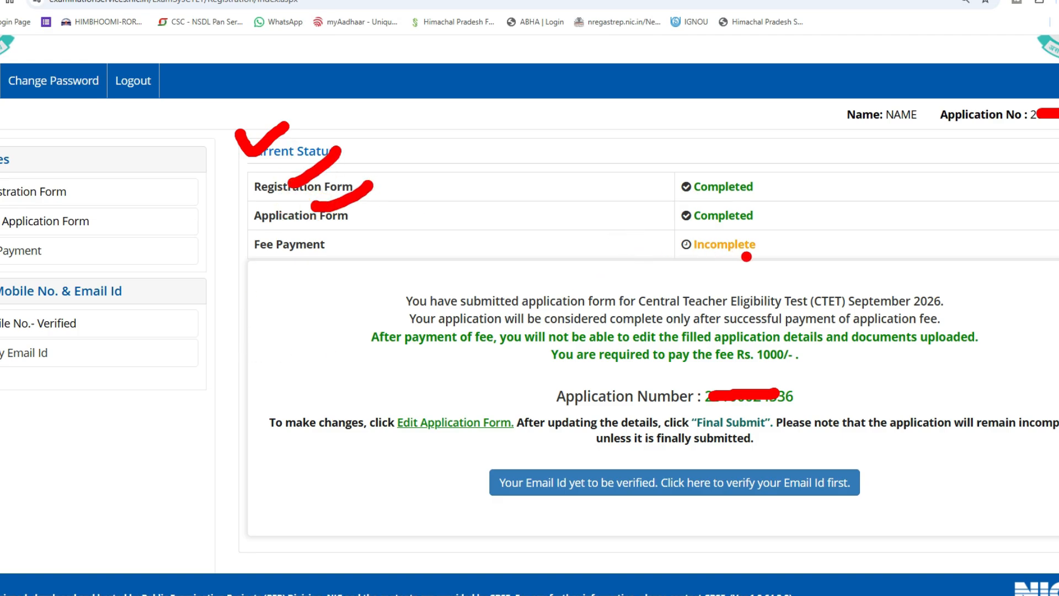
drag(344, 252, 407, 228)
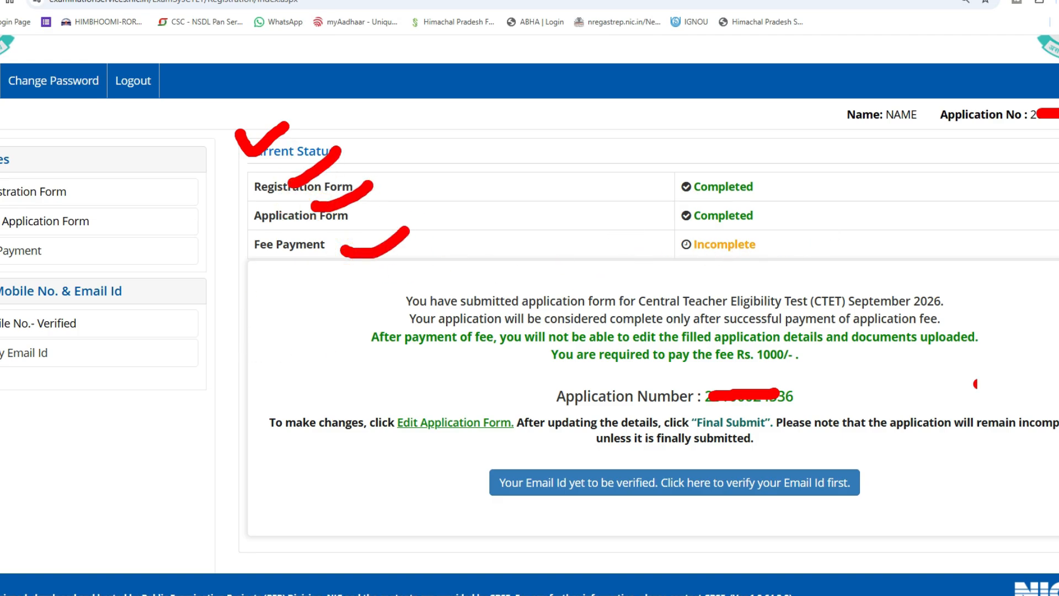
mouse_move(485, 462)
mouse_down()
mouse_move(684, 536)
mouse_move(886, 448)
mouse_move(499, 436)
mouse_move(441, 464)
mouse_up()
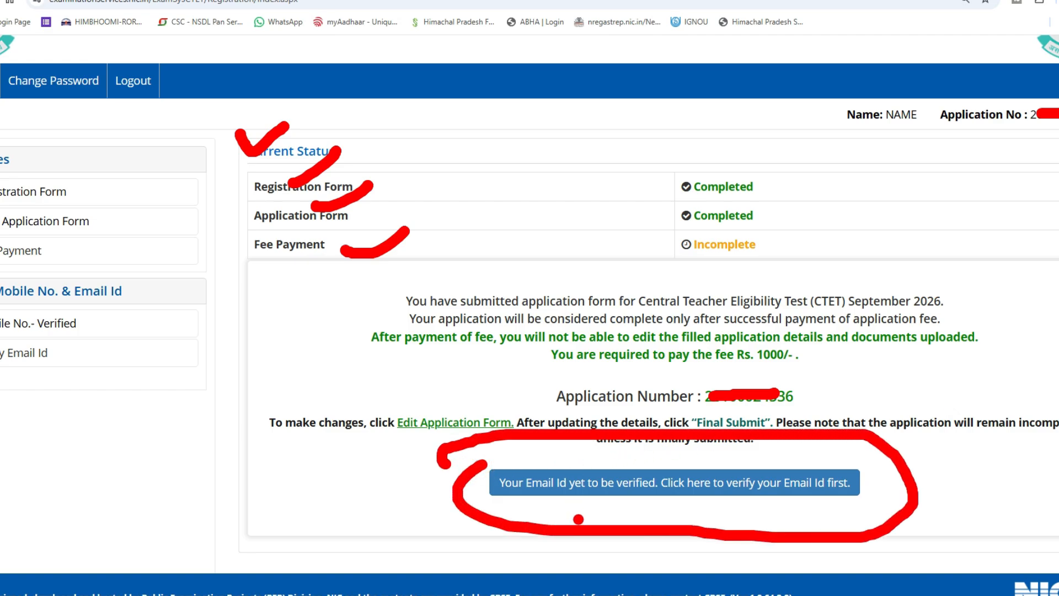
drag(602, 470, 626, 447)
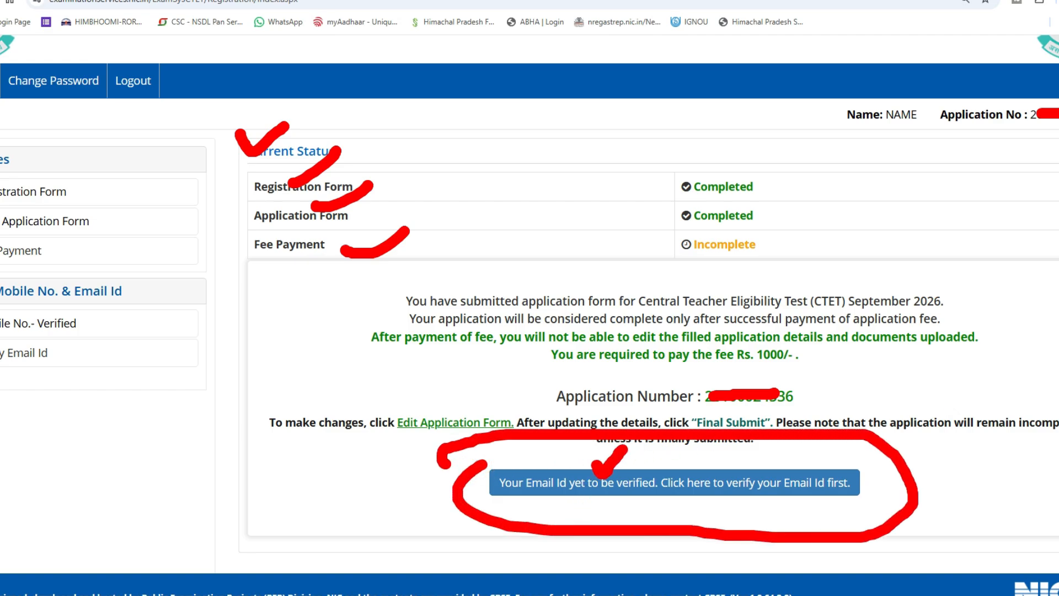
click(634, 478)
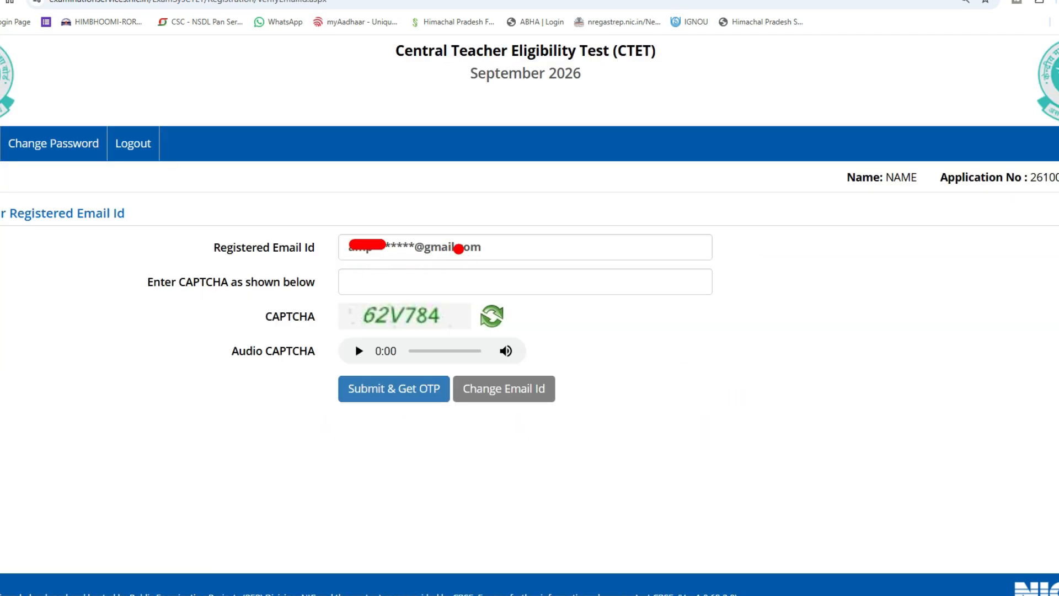
drag(332, 280, 371, 263)
drag(318, 380, 344, 365)
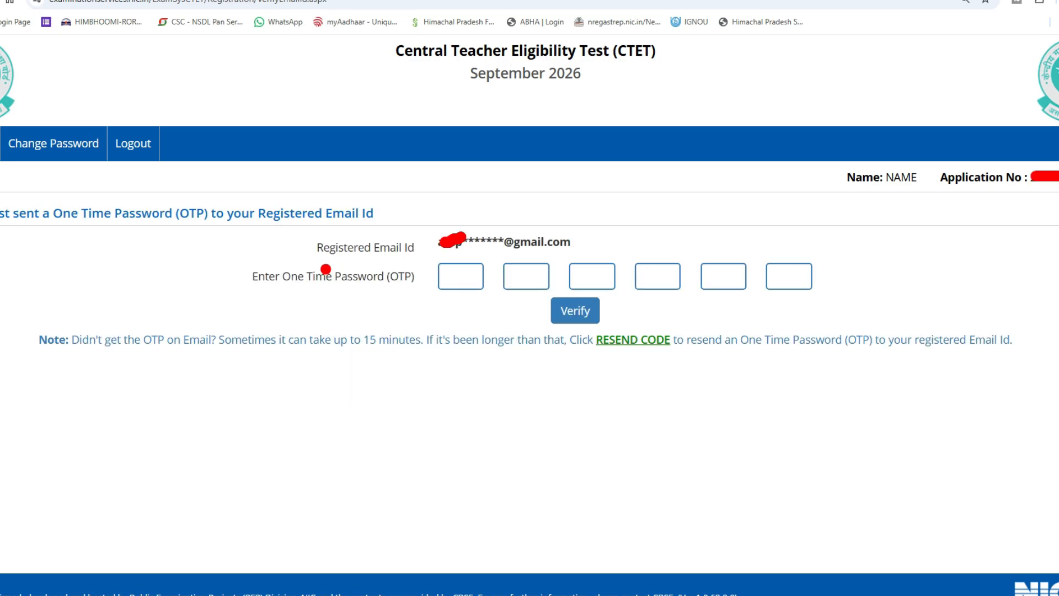
drag(424, 269, 463, 262)
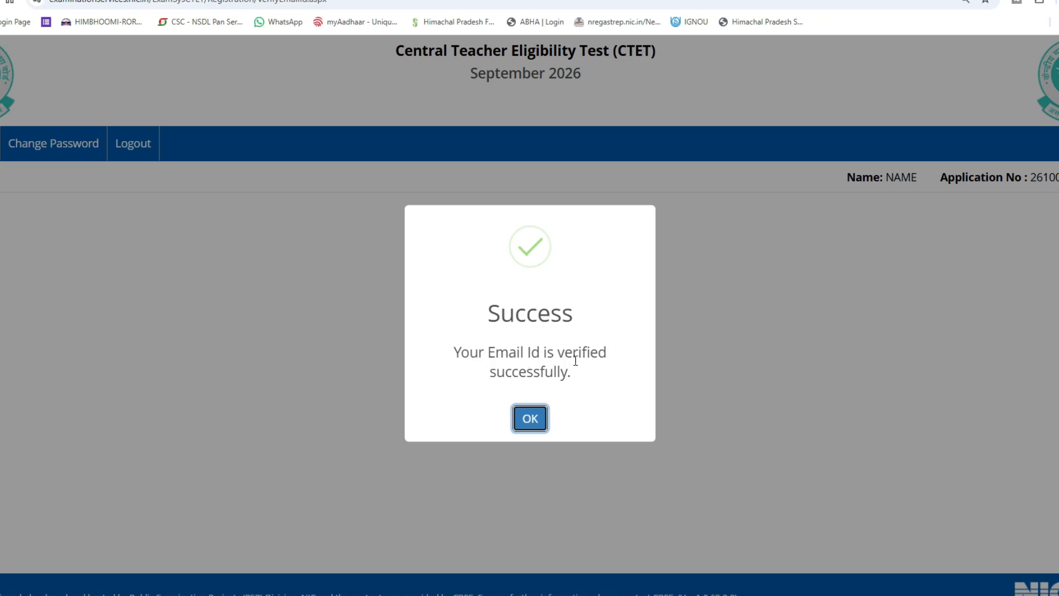
click(530, 421)
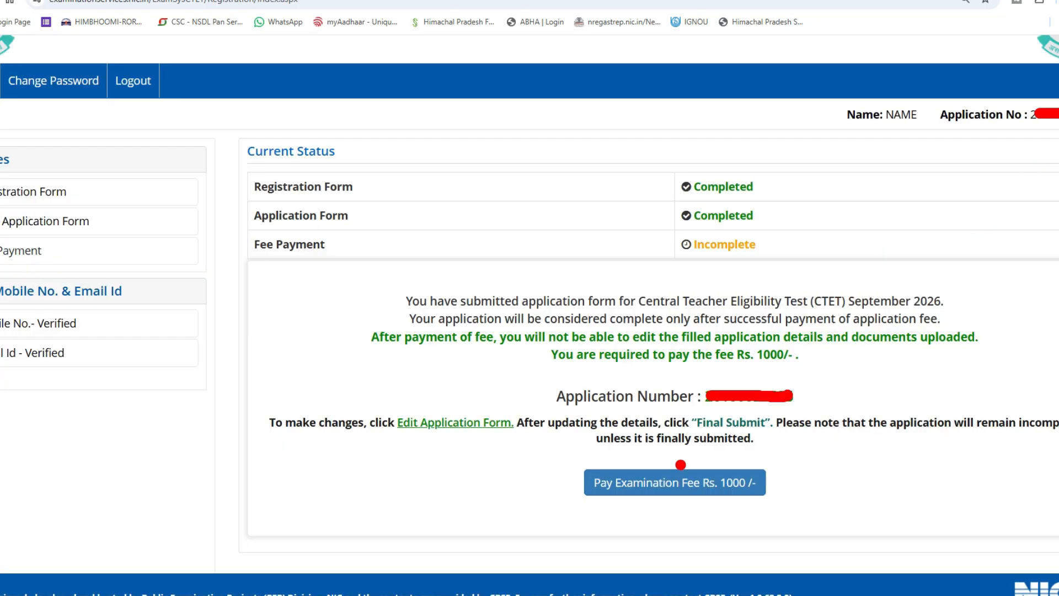
Pay the Rs. 1000 exam fee online via Any Debit/Credit Card/Net Banking.
drag(557, 478, 618, 451)
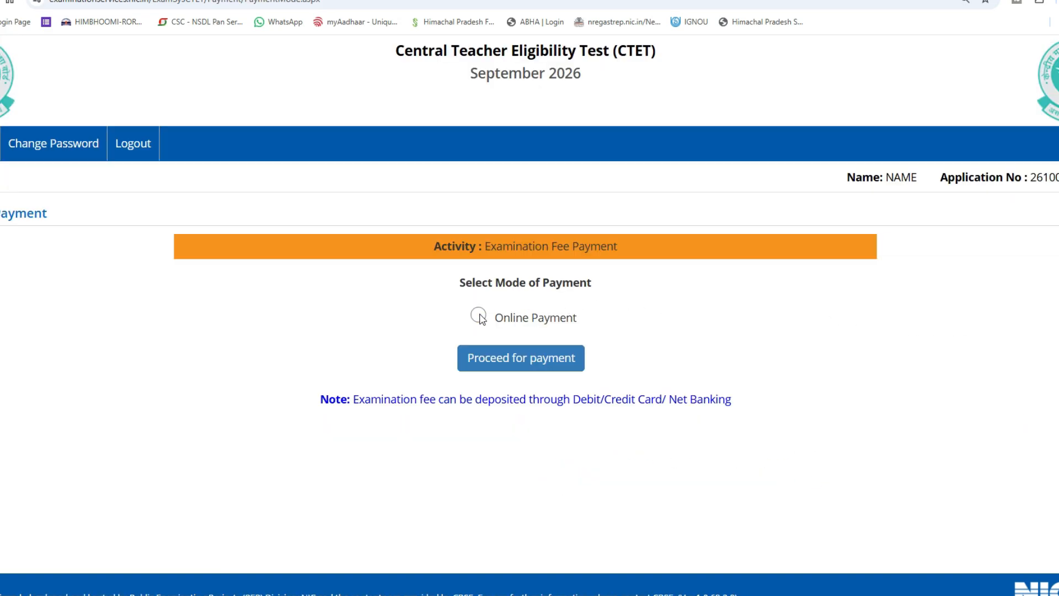
click(479, 317)
click(572, 360)
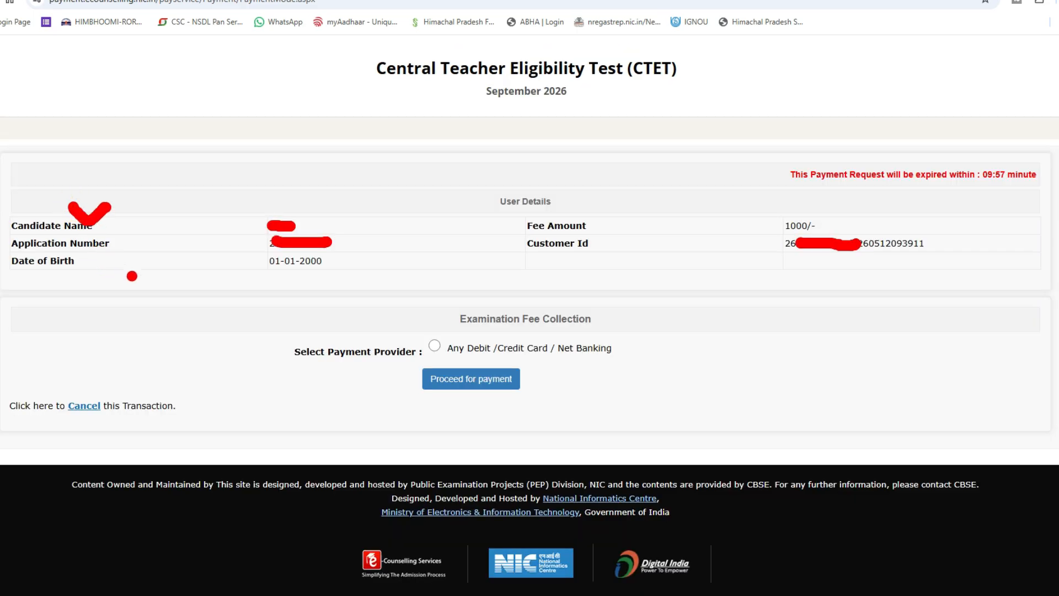
click(434, 343)
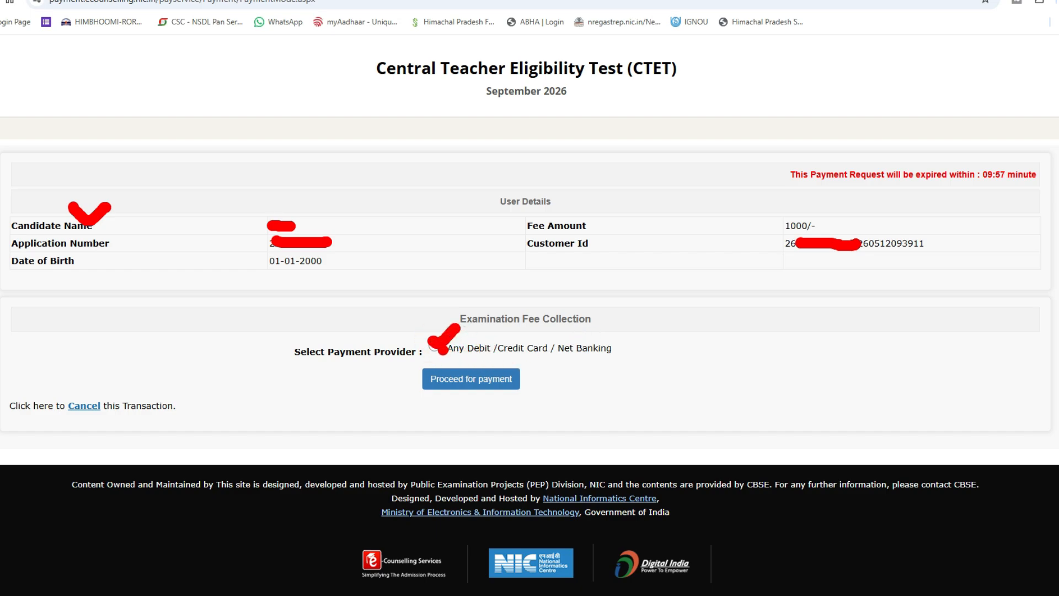
Open the BillDesk checkout for the ₹1000 CTET fee and review the Cards, Net Banking, UPI and BHIM options.
click(471, 379)
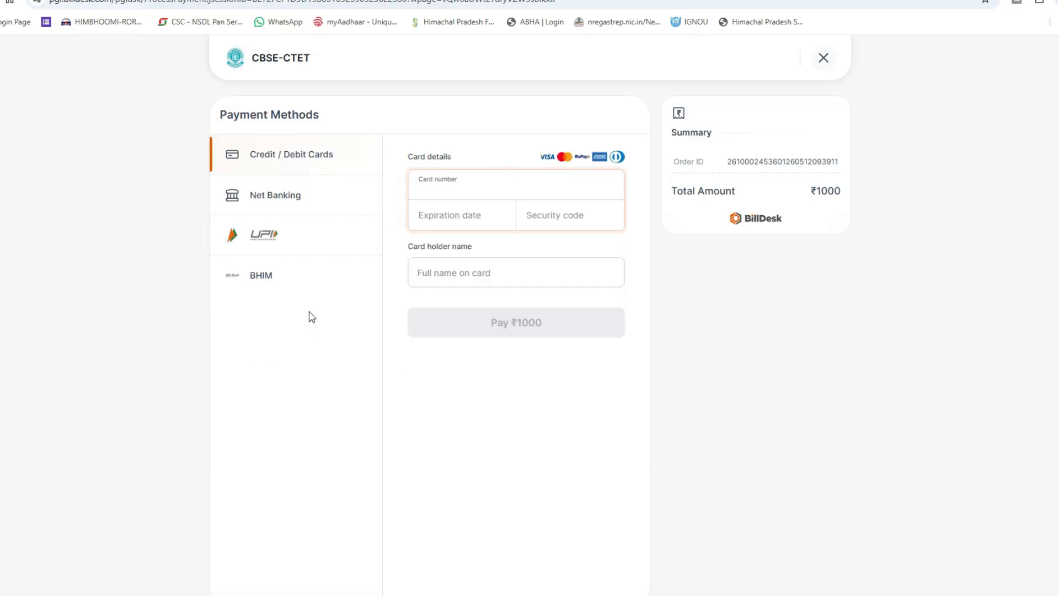
click(213, 155)
drag(212, 154, 243, 145)
drag(217, 194, 265, 176)
drag(229, 231, 258, 222)
drag(223, 274, 238, 273)
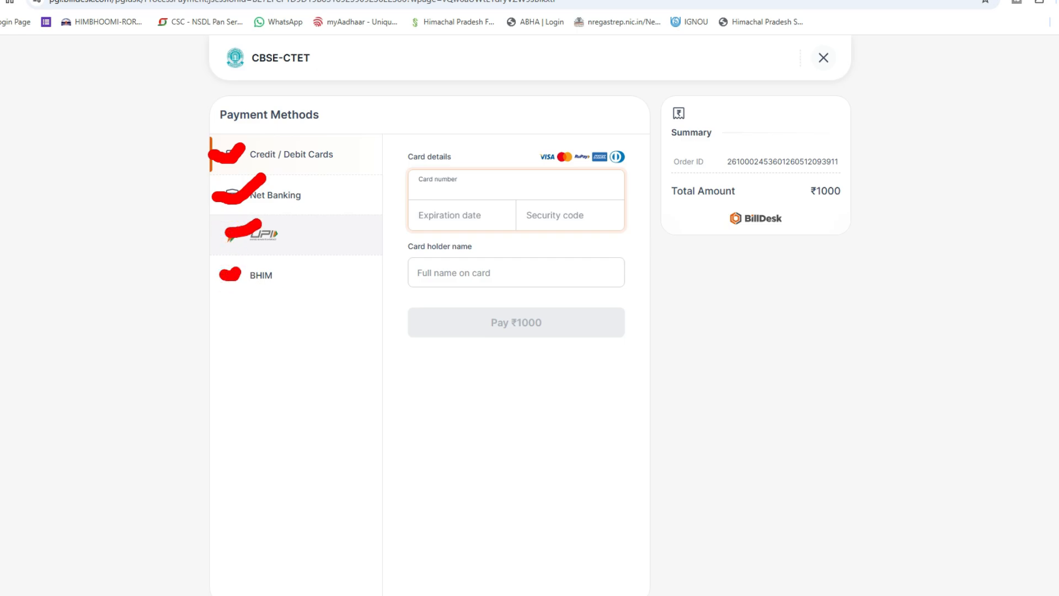